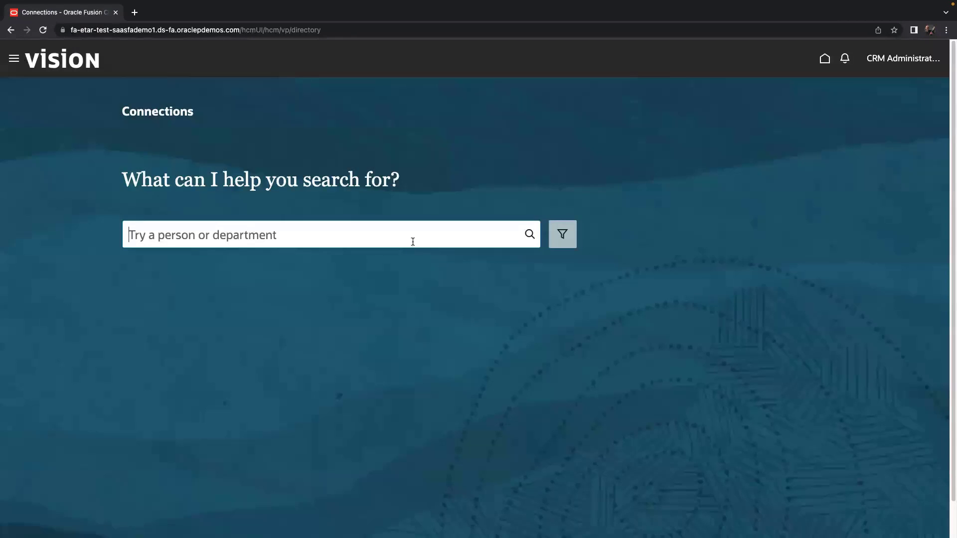
# Run a people search for 'jeff' and start editing that page in Visual Builder.
pyautogui.write('jeff')
pyautogui.press('Return')
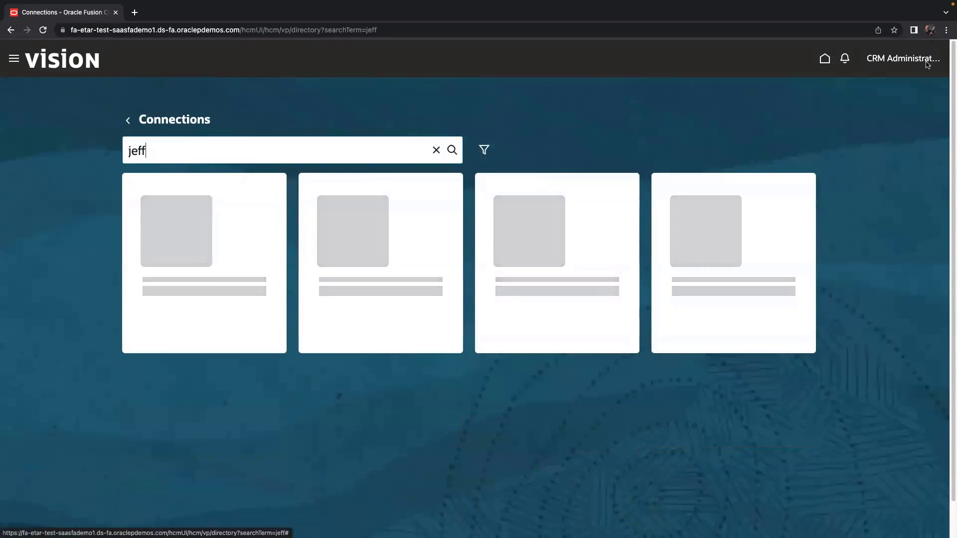
pyautogui.click(926, 59)
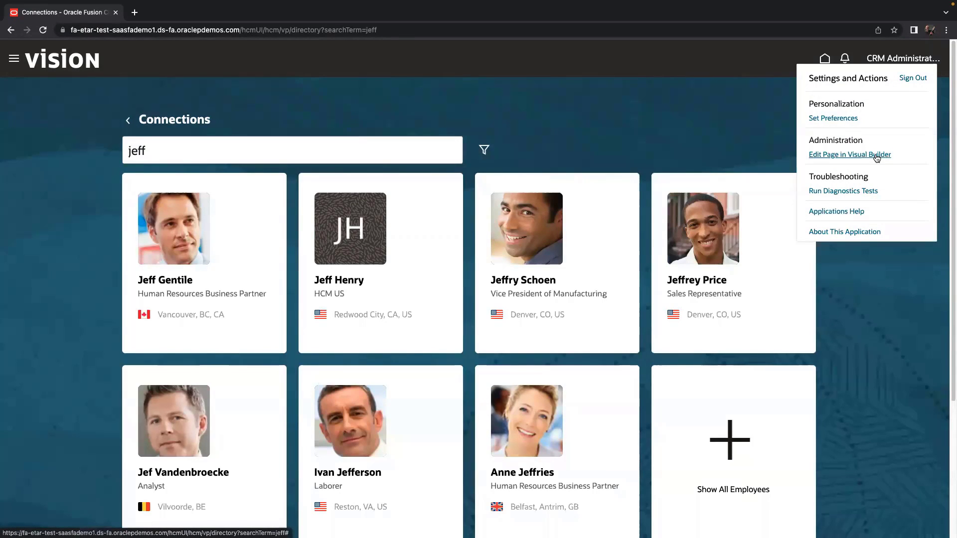
pyautogui.click(876, 156)
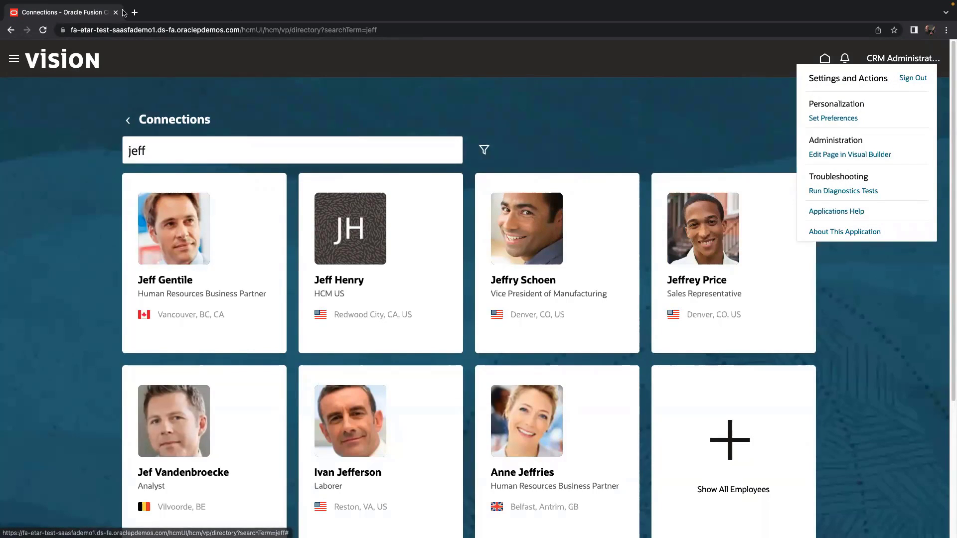
# From the home page, go through Me and Journeys to My Tasks and open Settings and Actions.
pyautogui.click(51, 67)
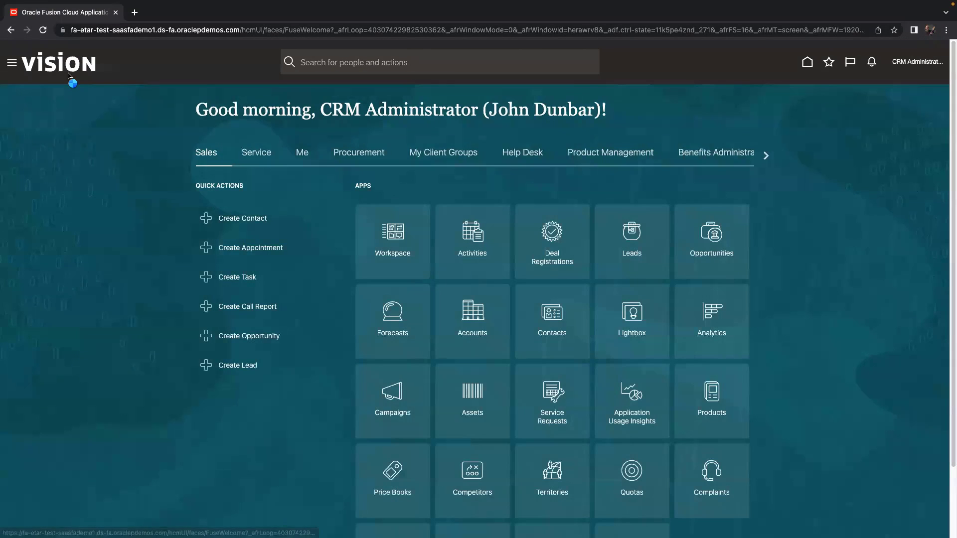
pyautogui.click(307, 158)
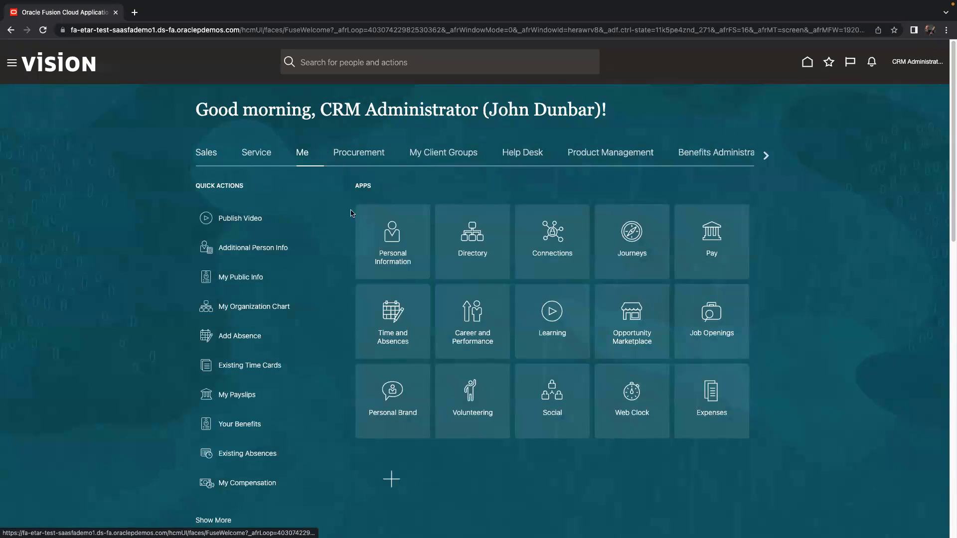
pyautogui.click(616, 228)
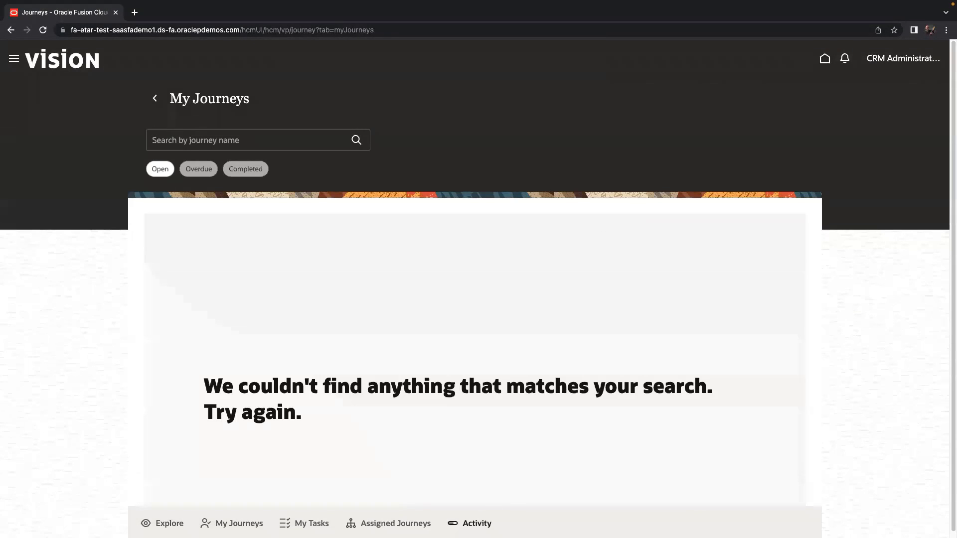
pyautogui.click(306, 523)
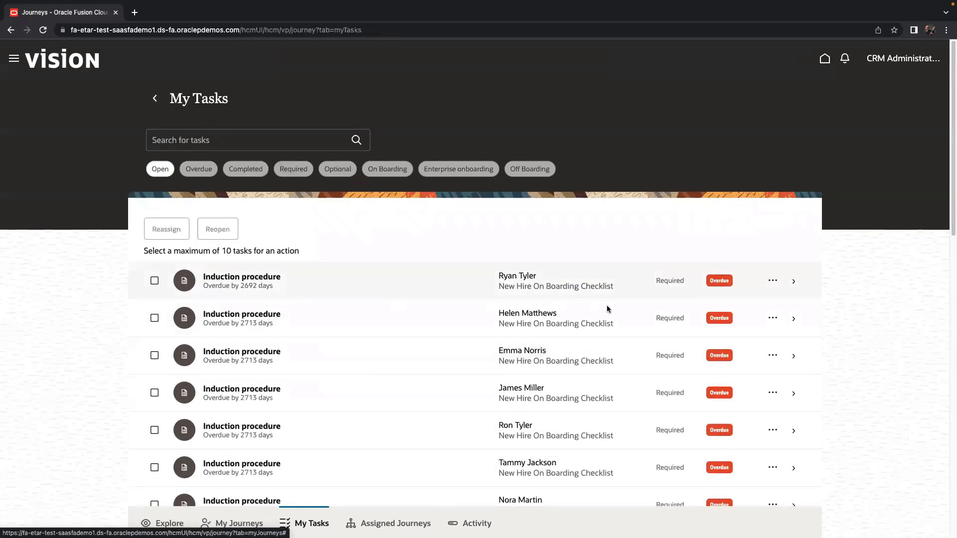
pyautogui.click(934, 61)
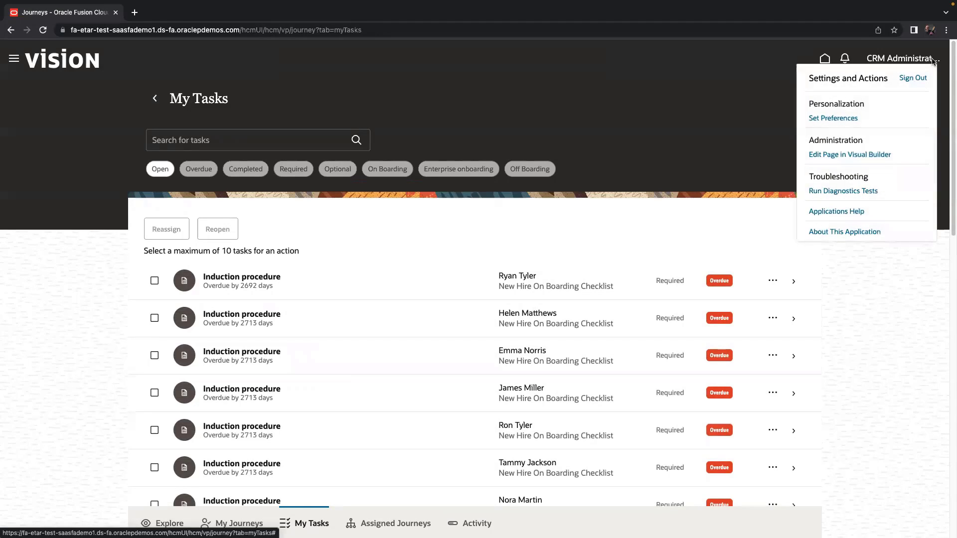
# Edit the My Tasks page in Visual Builder using the HCM-ShayConfig project.
pyautogui.click(863, 162)
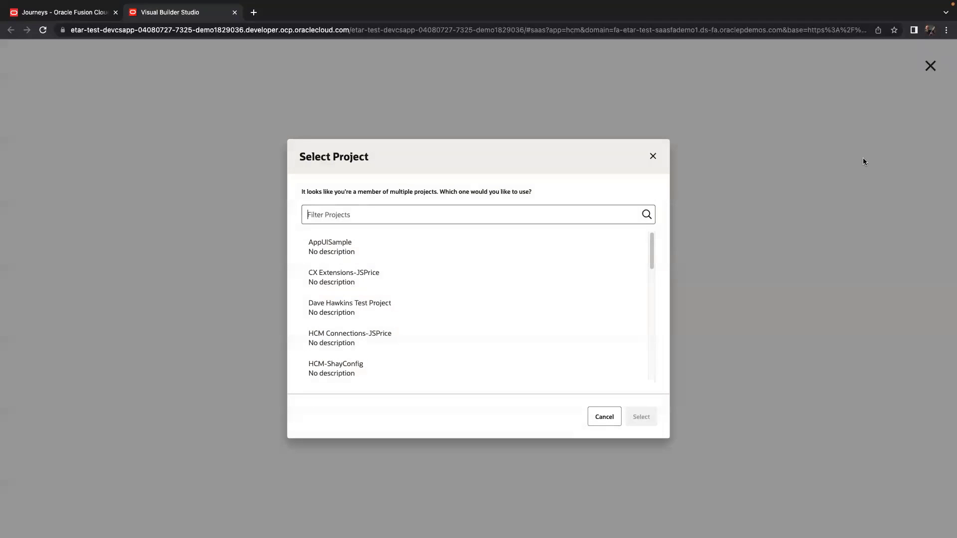
pyautogui.click(442, 369)
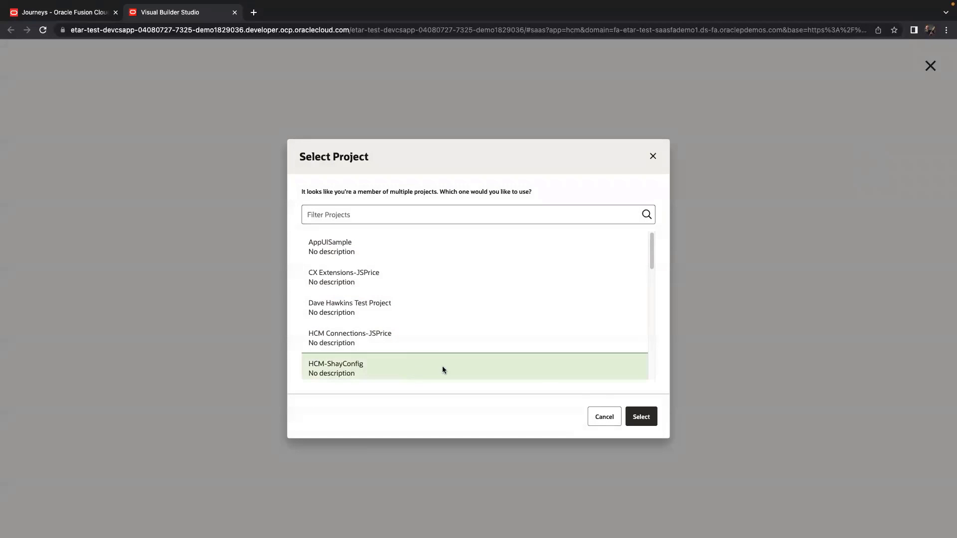
pyautogui.click(647, 418)
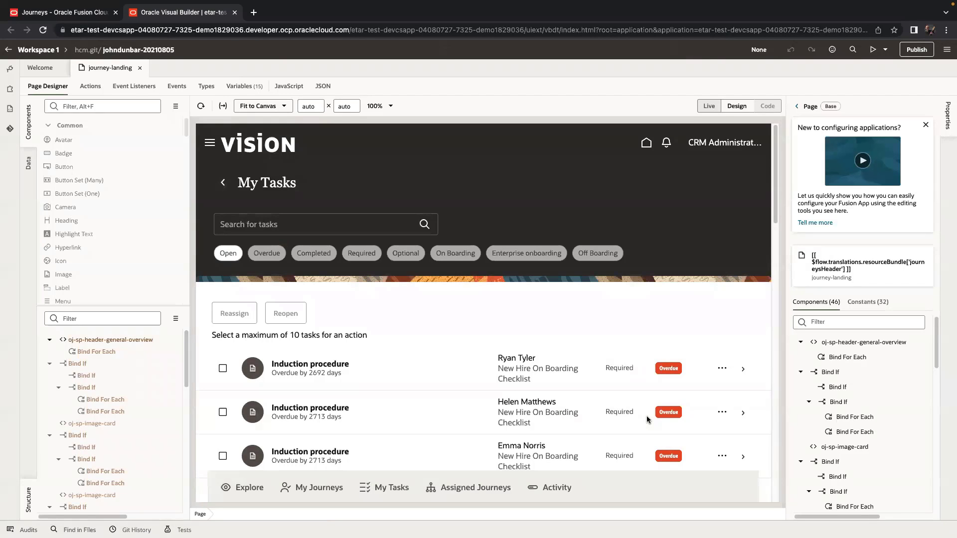
# Select the Dynamic Form rendering task rows and open its List Item Header Layout rule set.
pyautogui.scroll(-3, 873, 363)
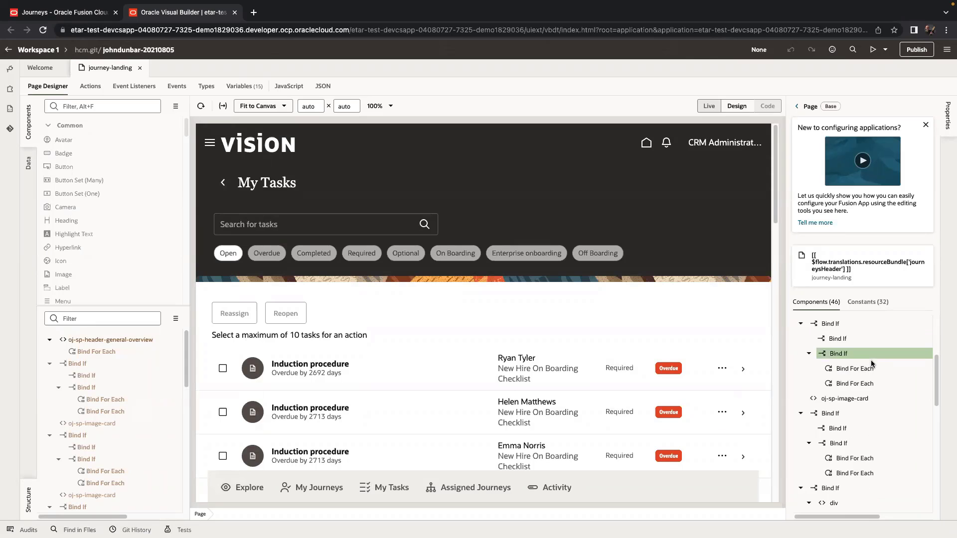
pyautogui.scroll(-3, 871, 362)
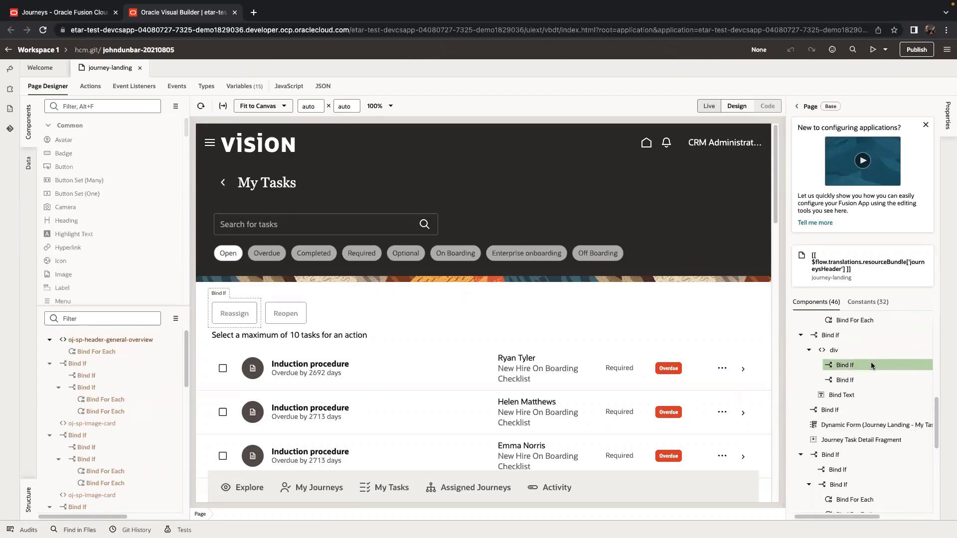
pyautogui.click(873, 424)
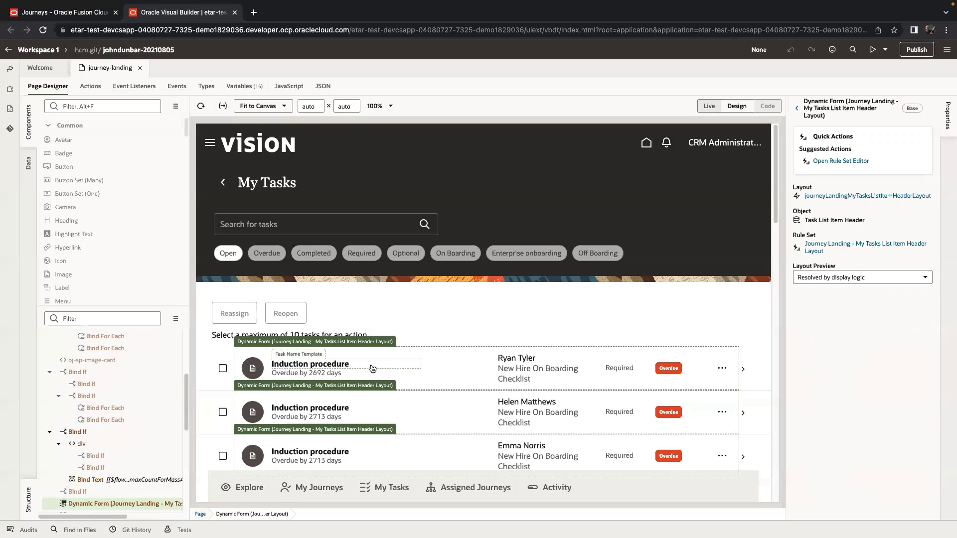
pyautogui.click(839, 161)
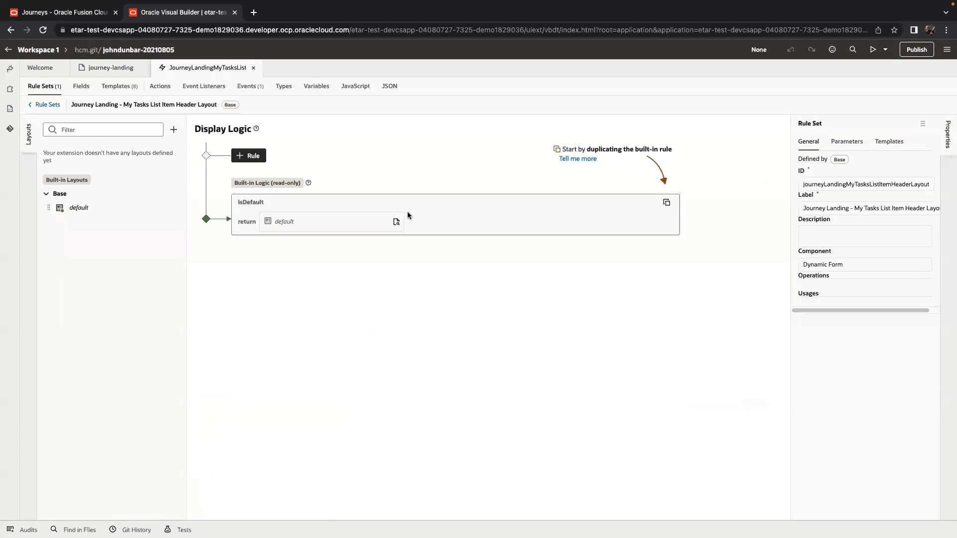
# Duplicate the built-in default rule and its layout under the name 'Shay'.
pyautogui.click(666, 204)
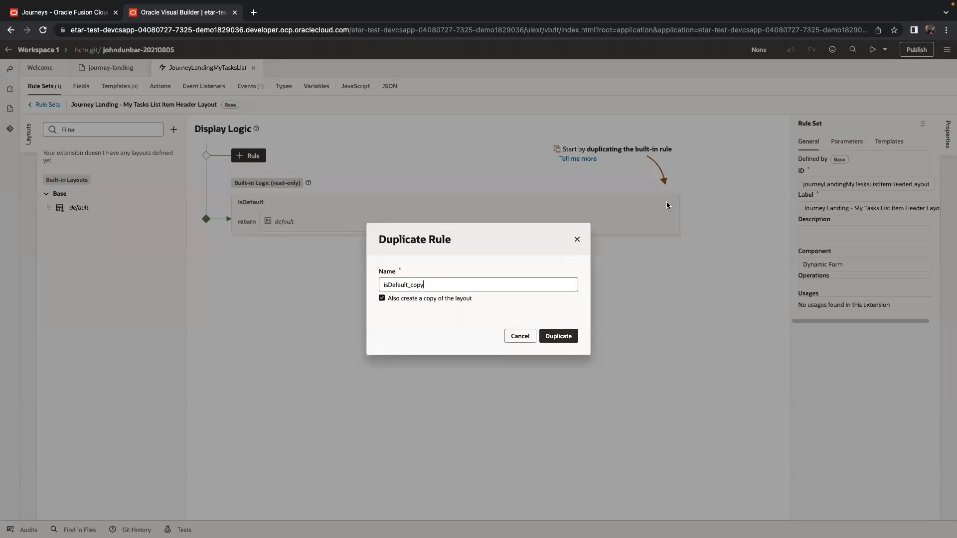
pyautogui.hotkey('ctrl', 'a')
pyautogui.write('Sh')
pyautogui.click(554, 337)
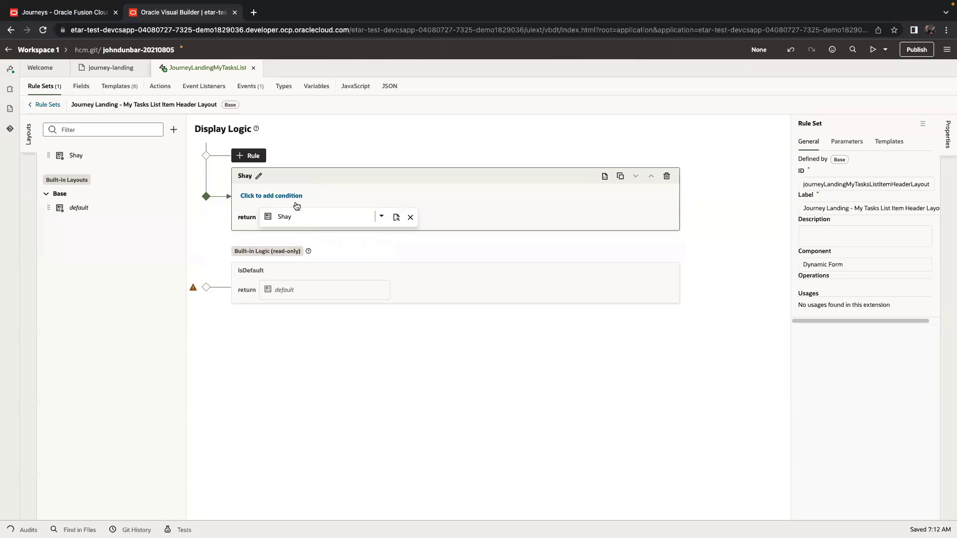
# Leave the Shay rule without a condition and open the Shay layout for editing.
pyautogui.click(293, 195)
pyautogui.click(361, 196)
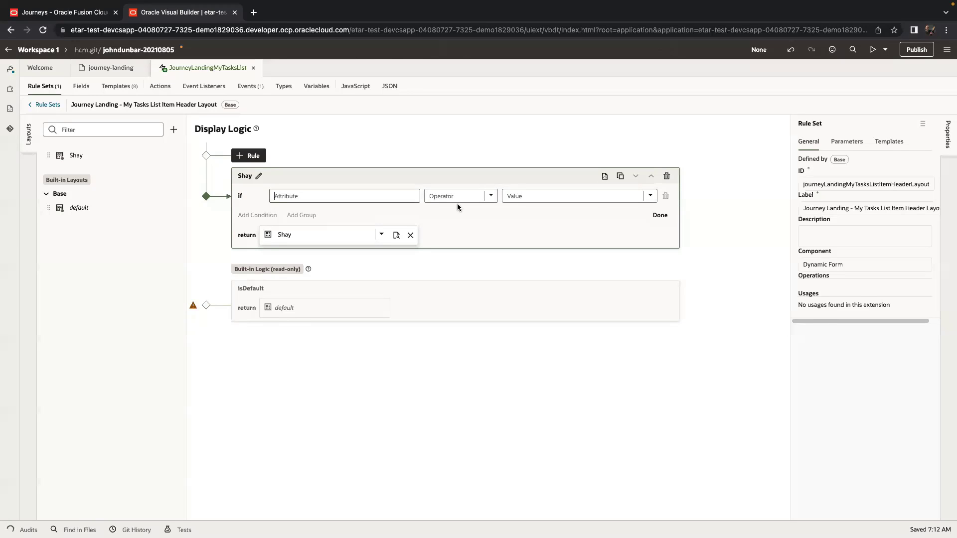
pyautogui.click(660, 215)
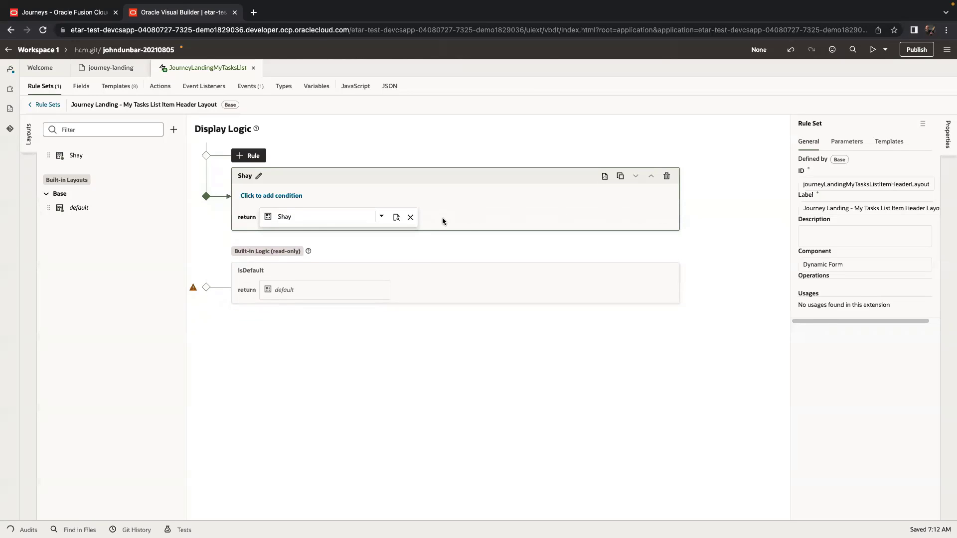
pyautogui.click(396, 220)
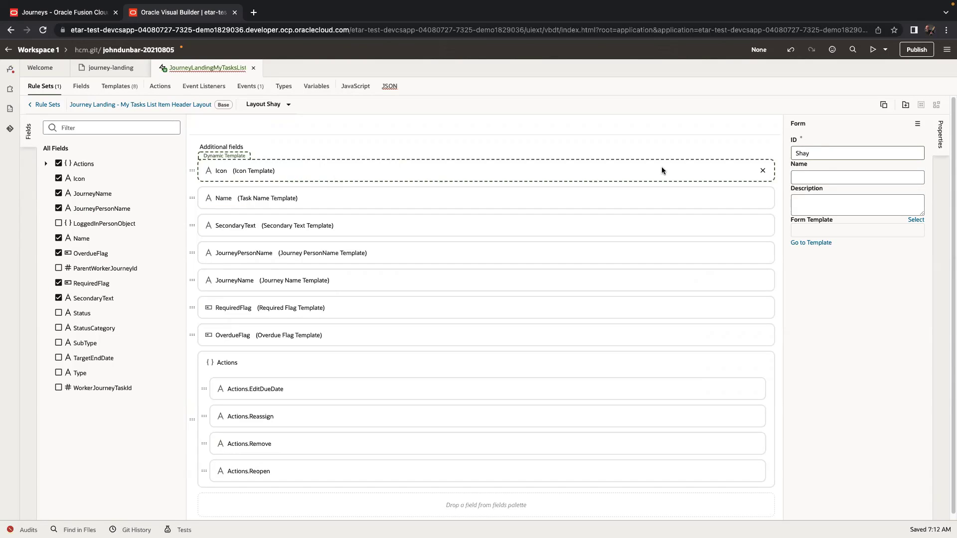
# Remove the Icon field, then override the Name field with a new template labelled 'bigName'.
pyautogui.click(764, 171)
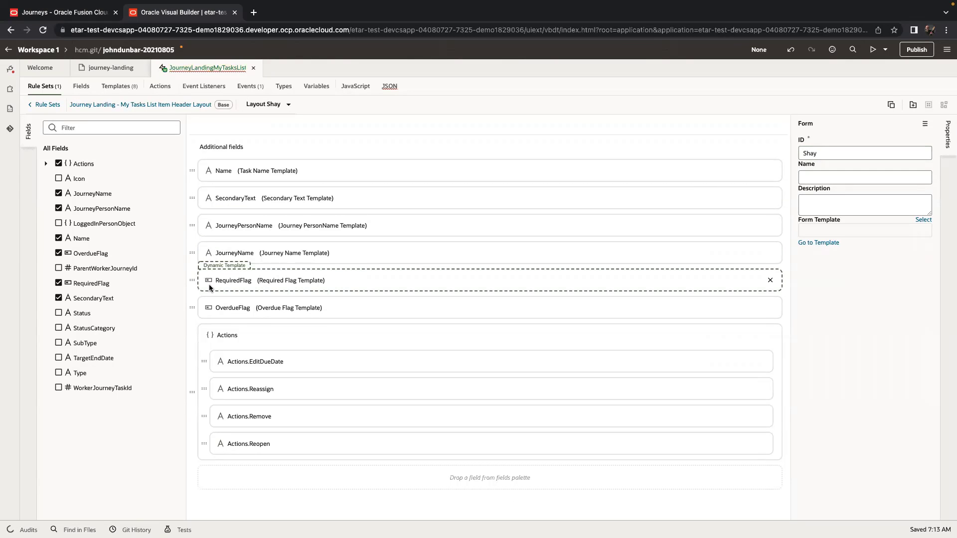
pyautogui.click(355, 175)
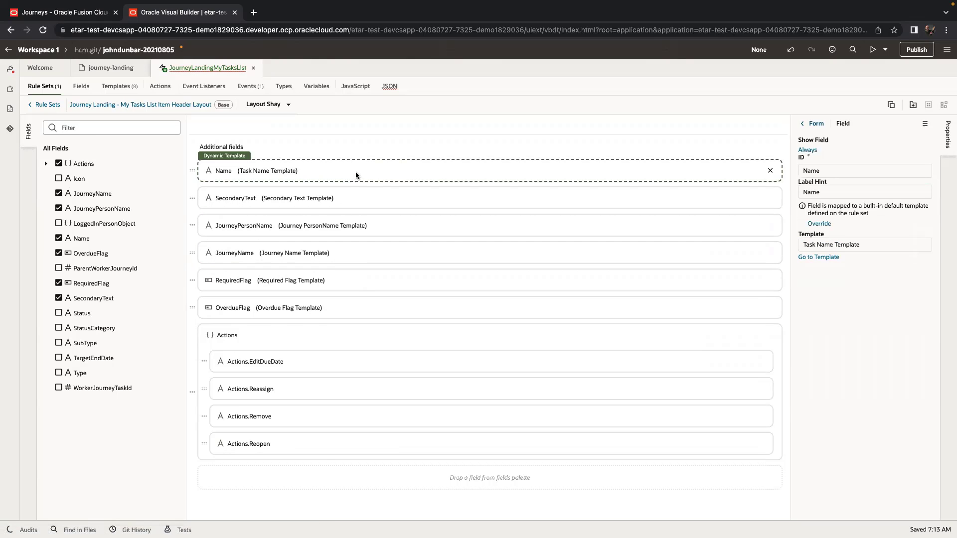
pyautogui.click(818, 224)
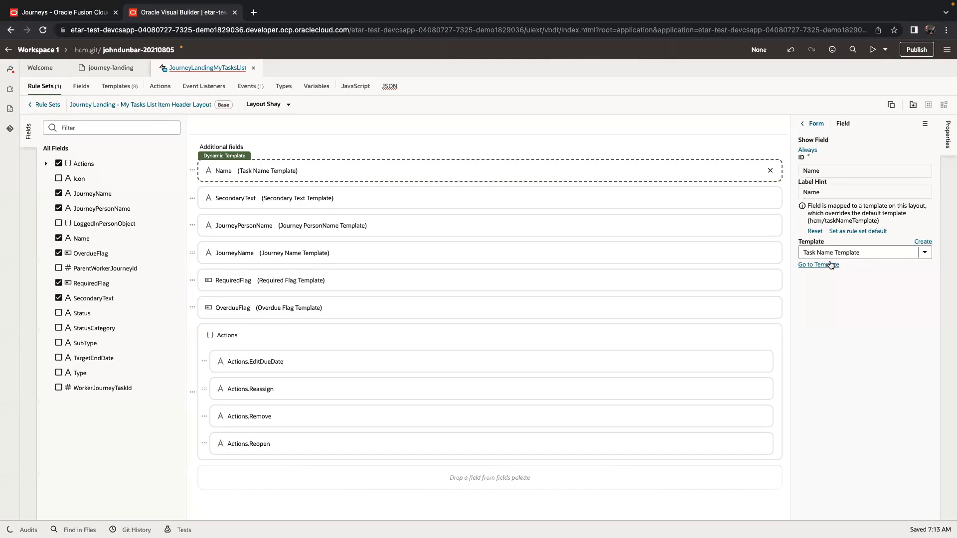
pyautogui.click(922, 241)
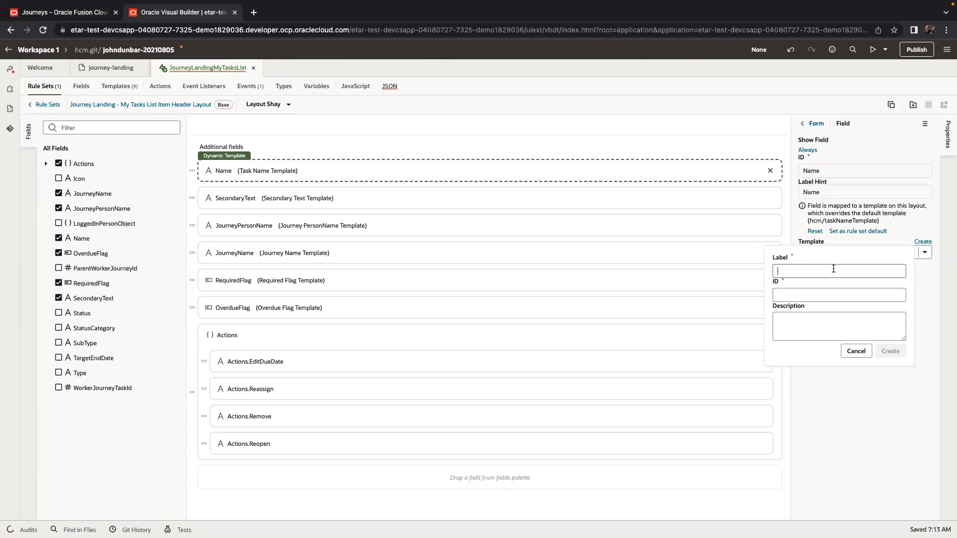
pyautogui.write('bi')
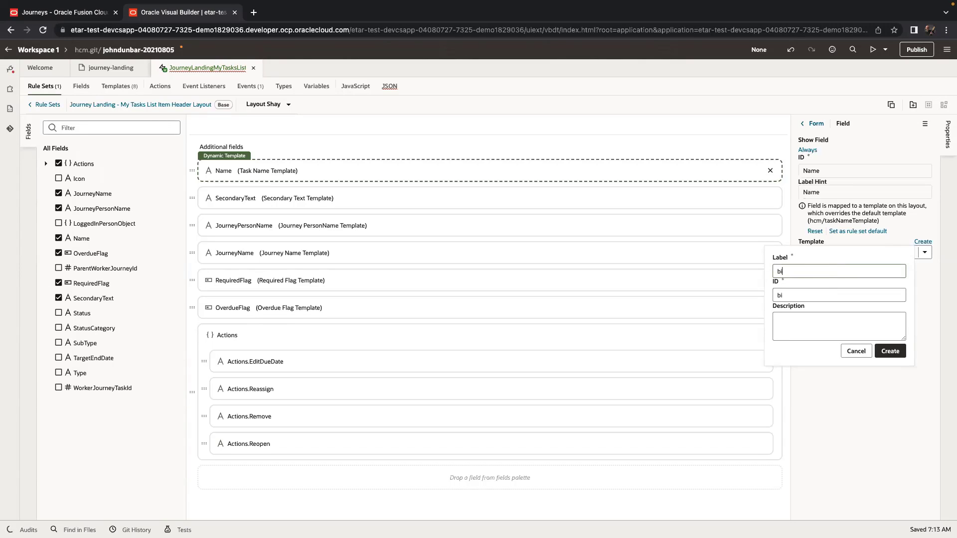
pyautogui.write('gName')
pyautogui.click(893, 351)
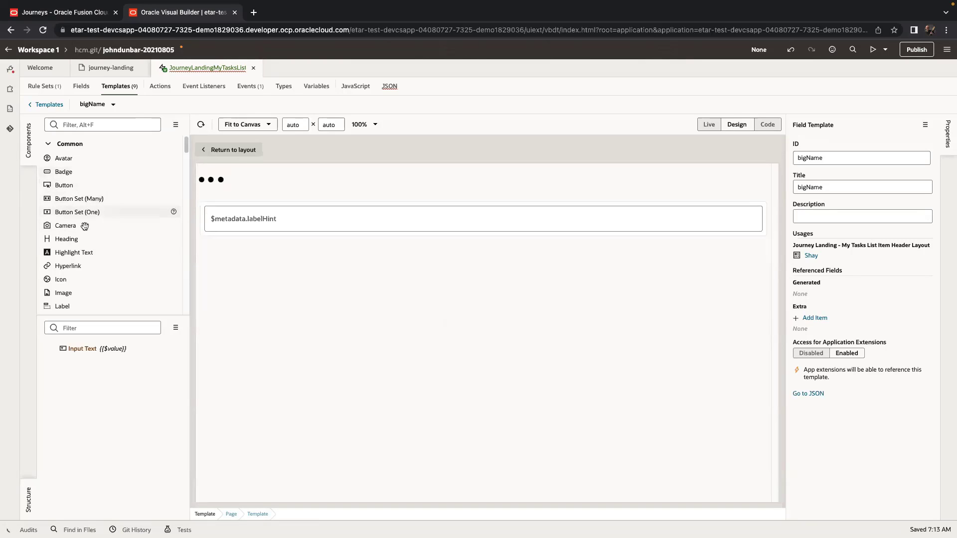
# Add a 'Task Name' heading at level H6 above the input in the bigName template.
pyautogui.moveTo(75, 239); pyautogui.dragTo(227, 202)
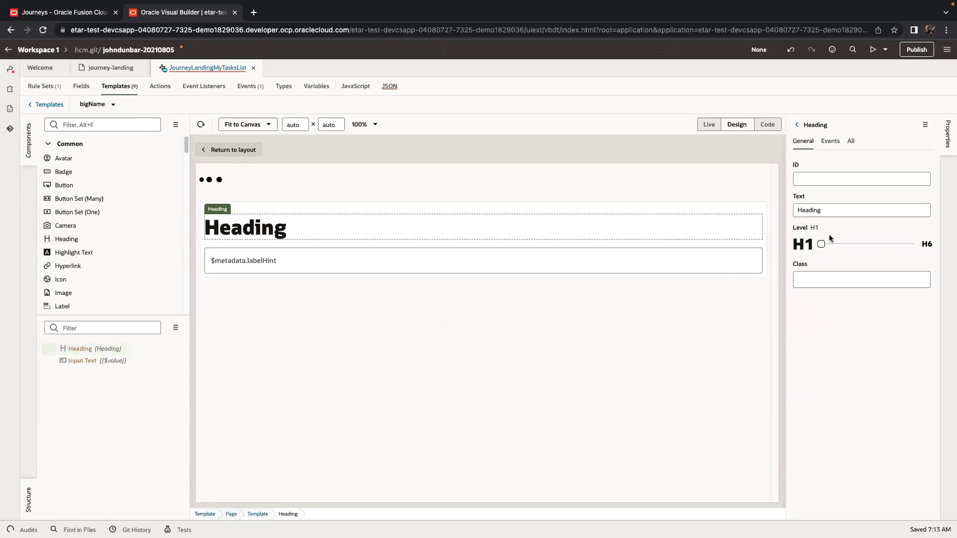
pyautogui.click(835, 210)
pyautogui.write('Task Name')
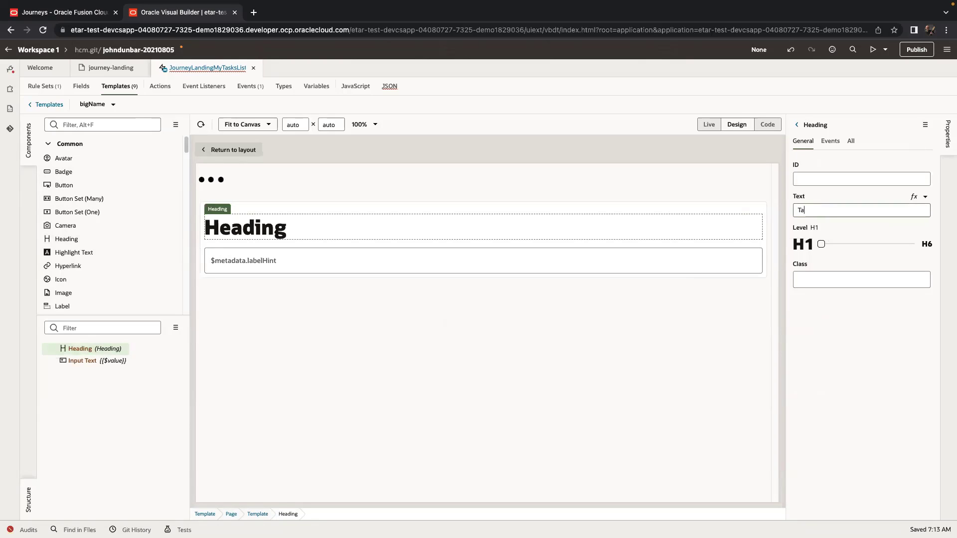
pyautogui.click(912, 244)
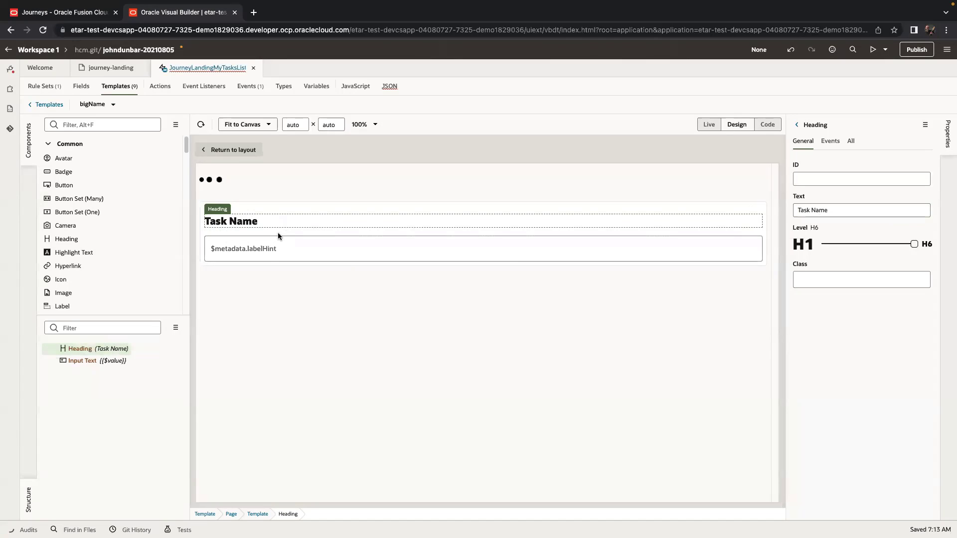
pyautogui.click(111, 68)
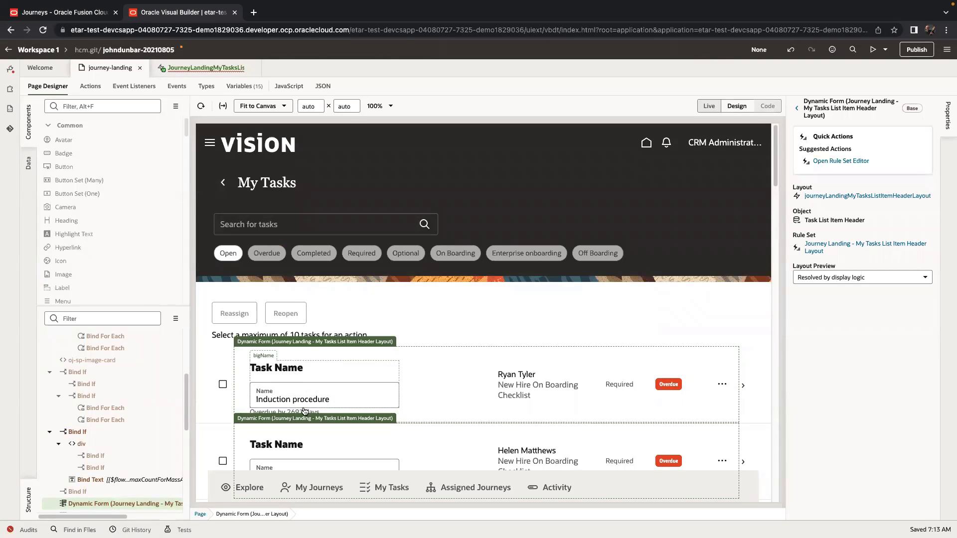
# Set the bigName template's Input Text to Disabled and Readonly, then preview the journey-landing page.
pyautogui.click(214, 72)
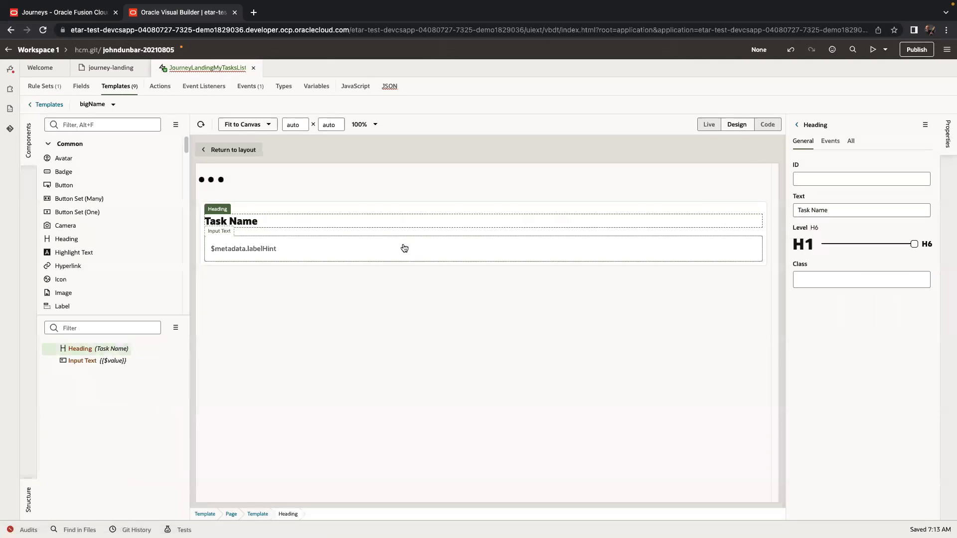
pyautogui.click(404, 248)
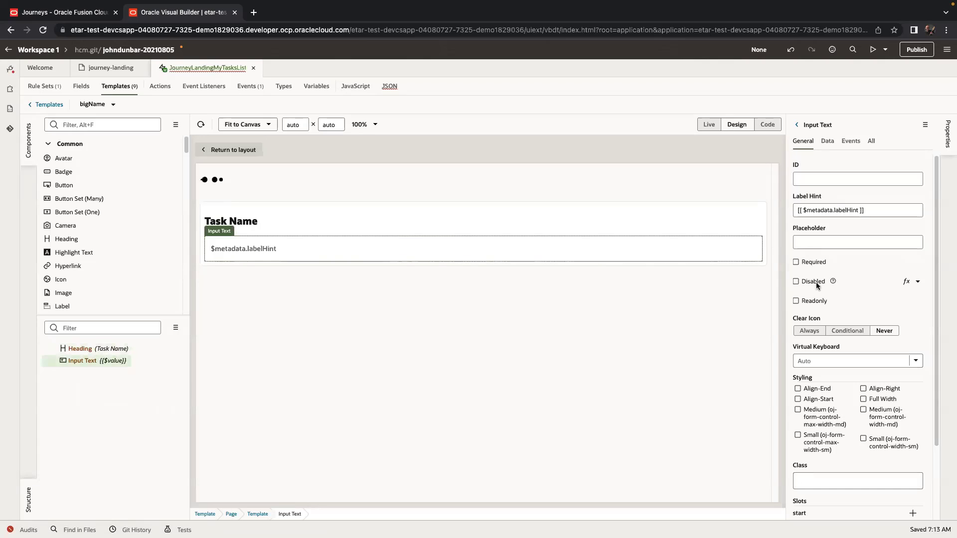
pyautogui.click(816, 283)
pyautogui.click(811, 301)
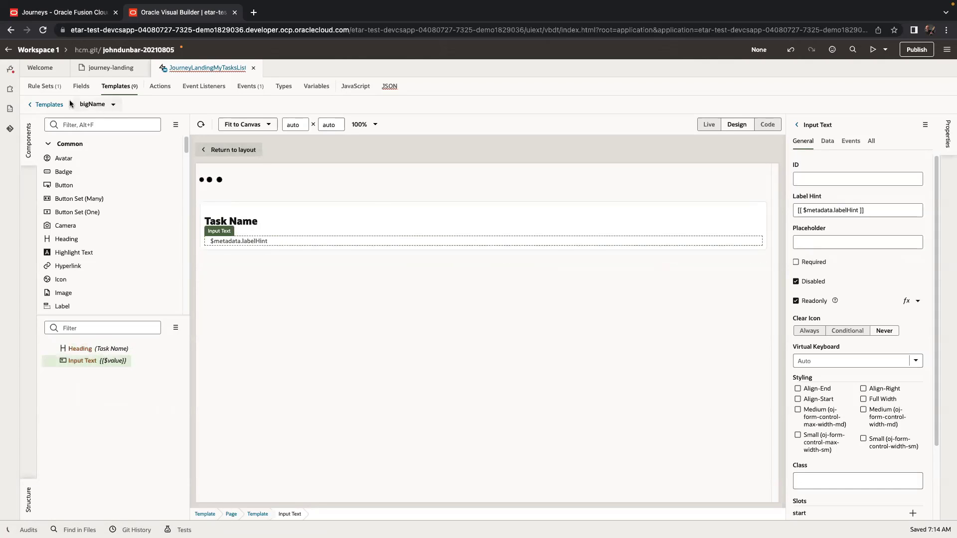
pyautogui.click(104, 70)
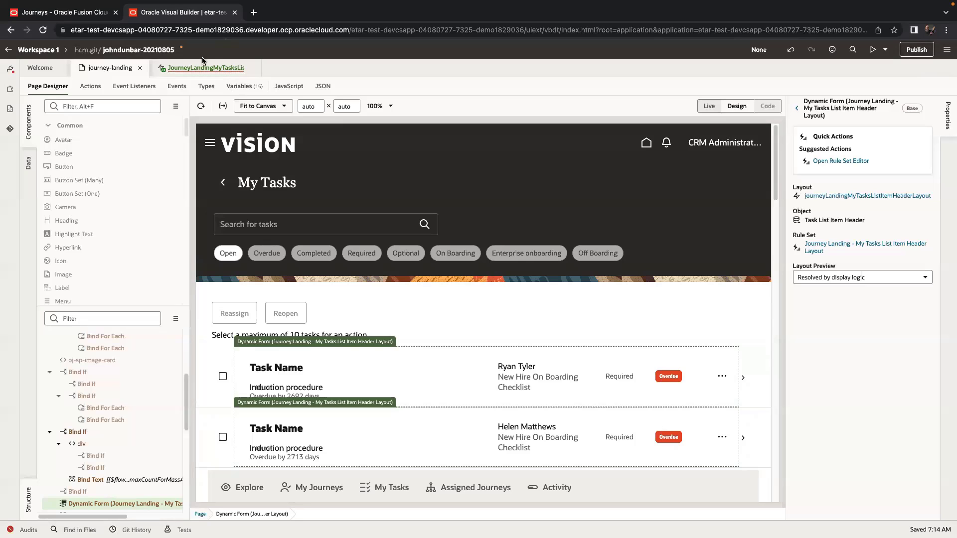
# Close the Visual Builder tab and return from My Tasks to the Fusion home page.
pyautogui.click(234, 14)
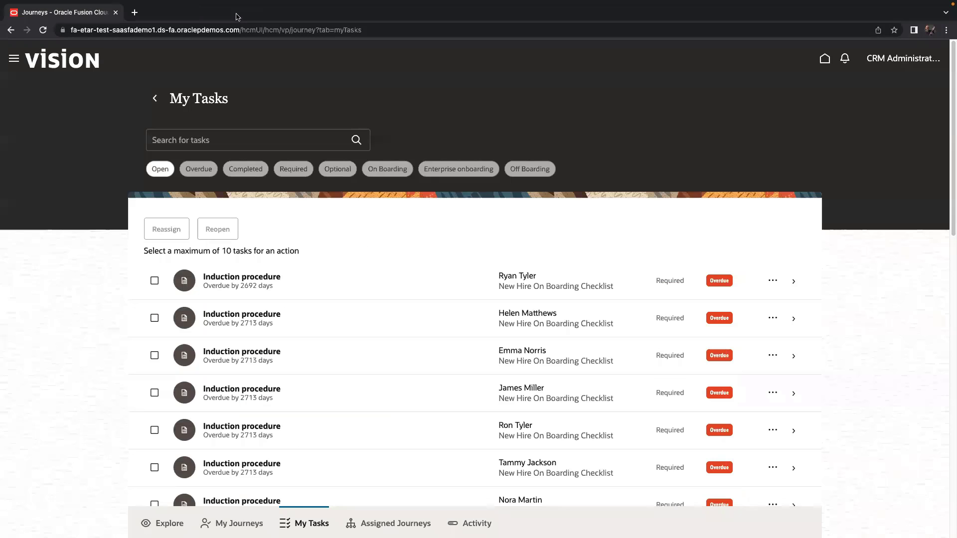
pyautogui.click(930, 61)
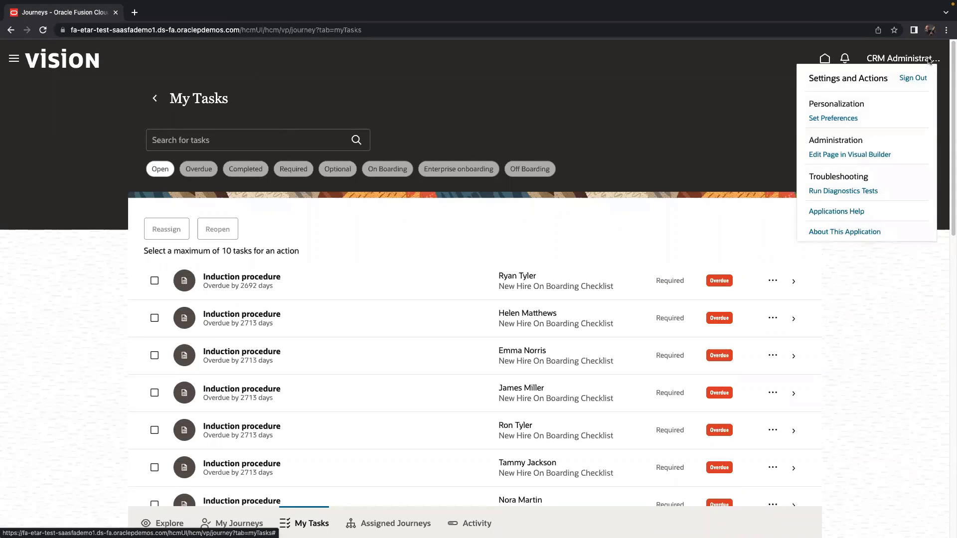
pyautogui.click(871, 159)
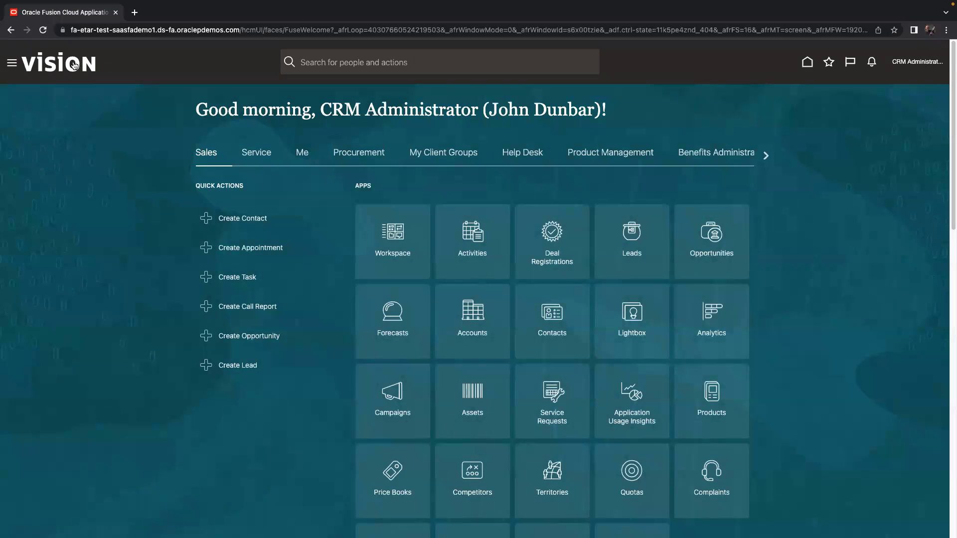
# Launch Visual Builder from the navigator's Configuration section.
pyautogui.click(11, 63)
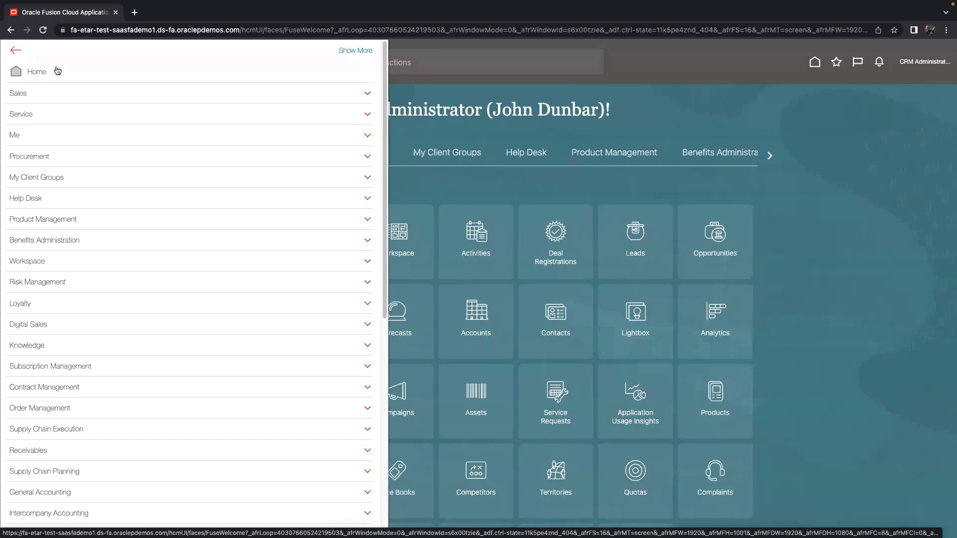
pyautogui.scroll(-8, 56, 72)
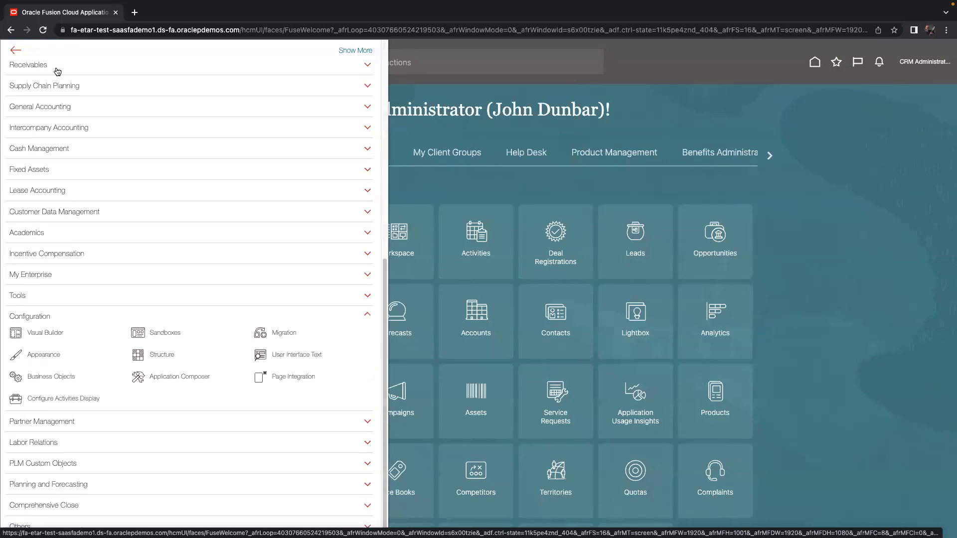
pyautogui.click(46, 335)
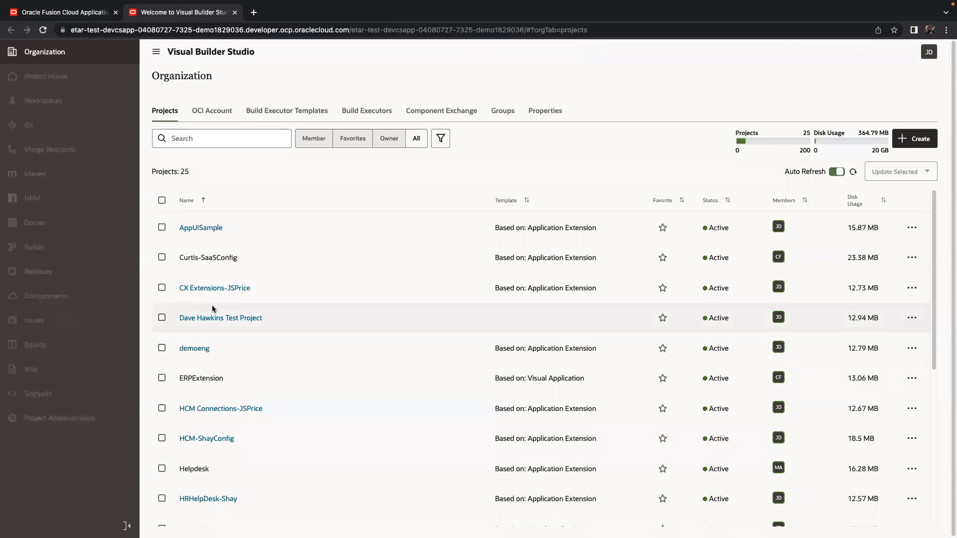
# Open the AppUISample project's Workspaces list and its New workspace dropdown.
pyautogui.click(201, 227)
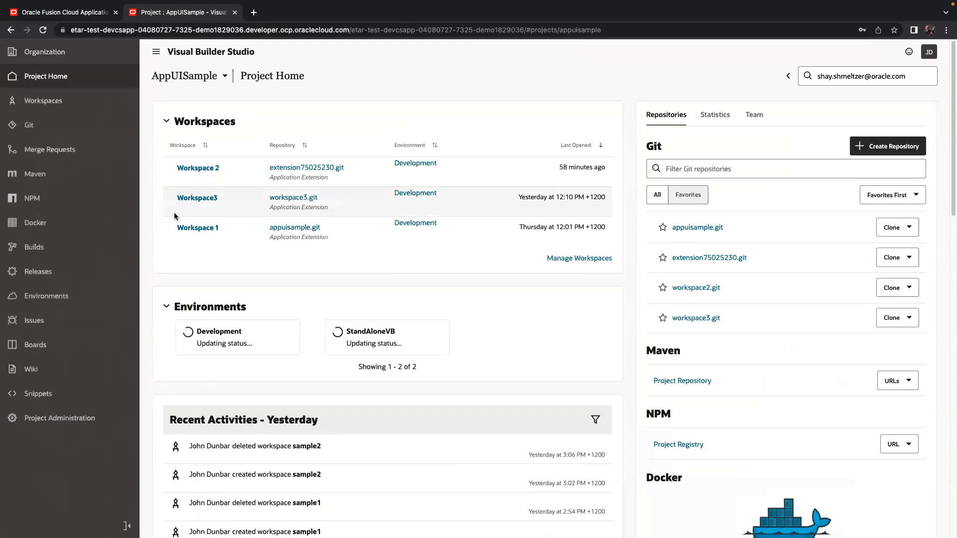
pyautogui.click(76, 105)
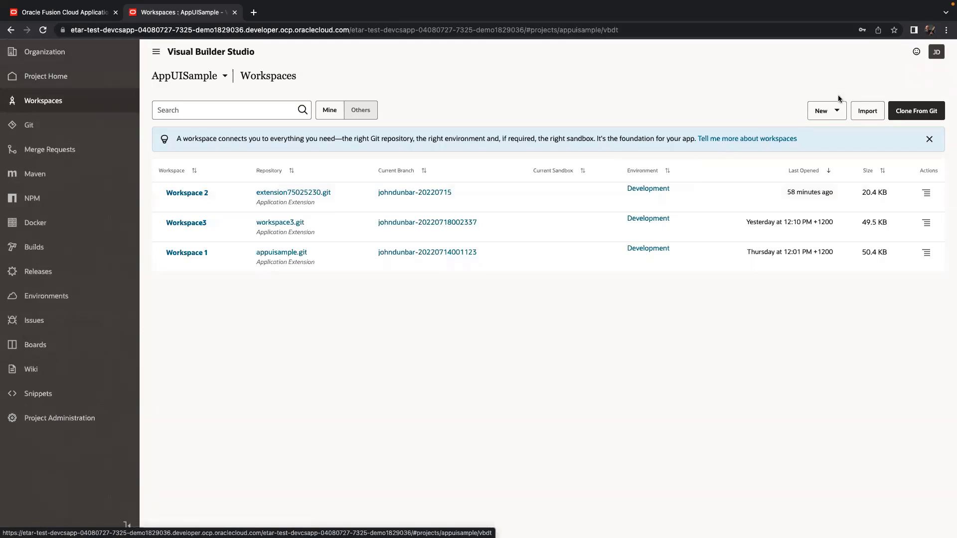
pyautogui.click(835, 117)
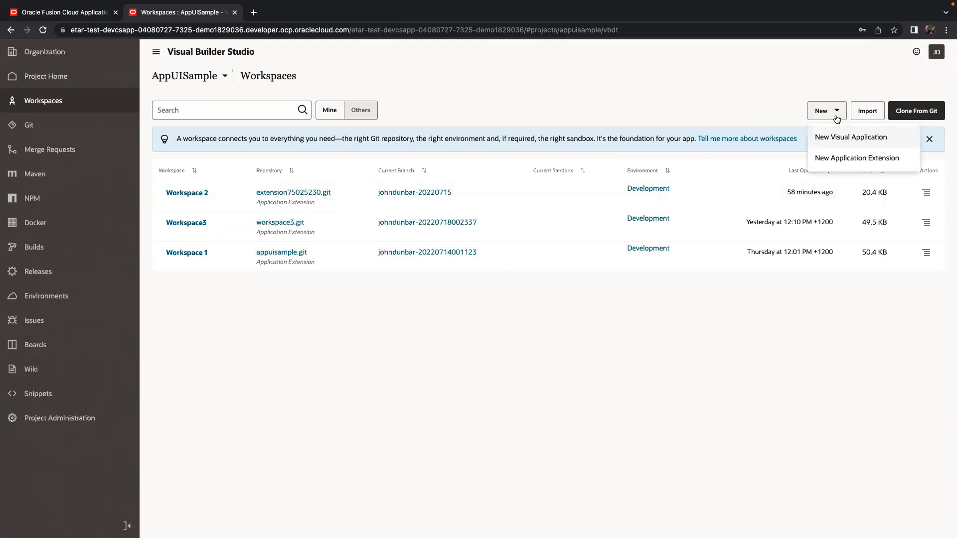
# Begin a new application extension named Accounts using the Development environment.
pyautogui.click(846, 160)
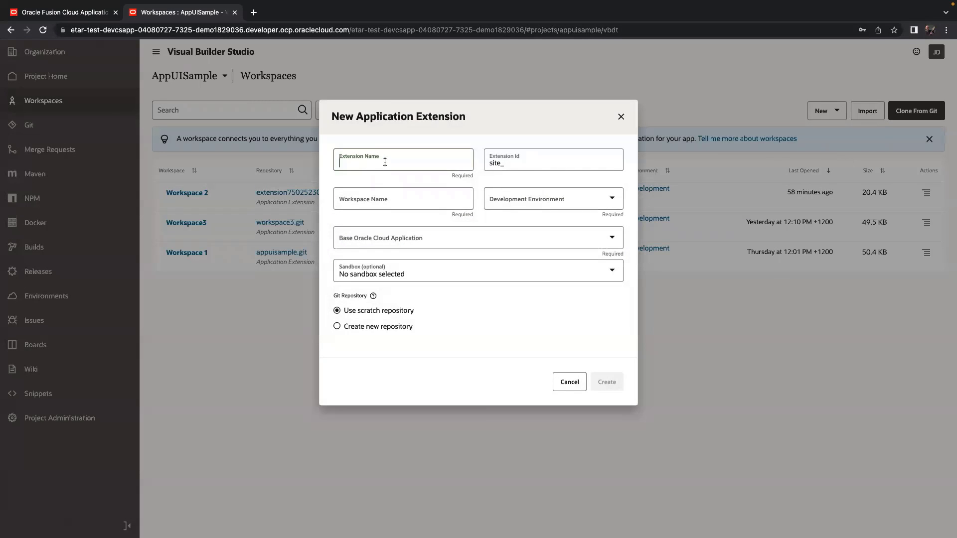
pyautogui.write('Accounts')
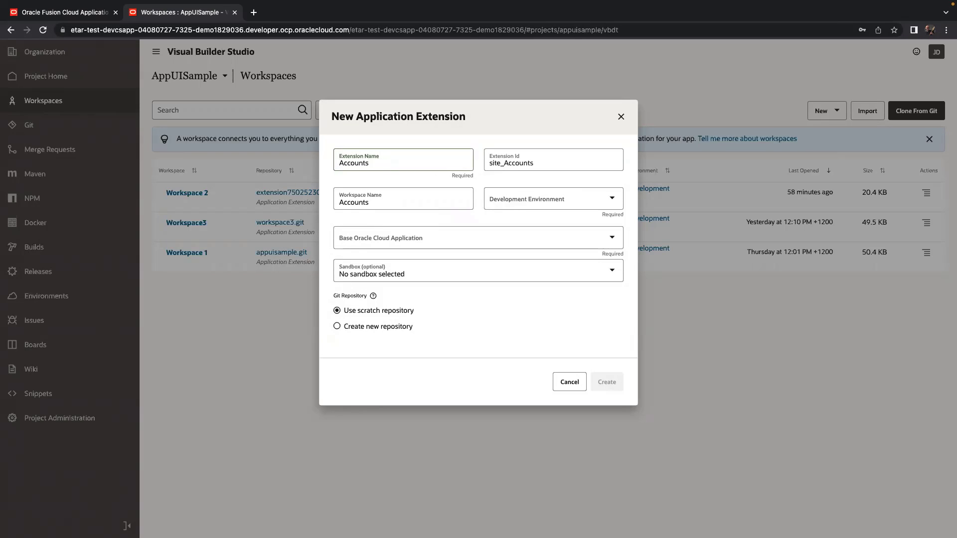
pyautogui.click(536, 201)
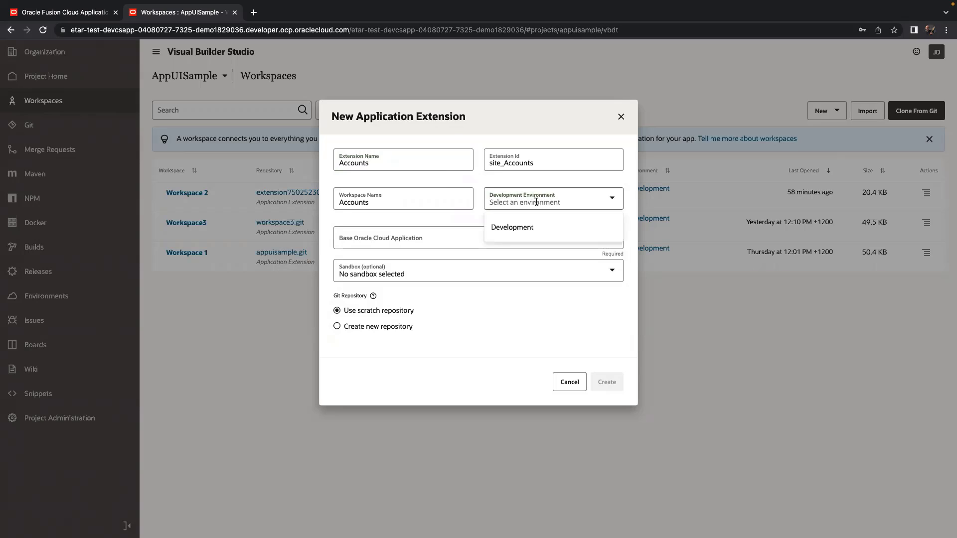
pyautogui.click(533, 227)
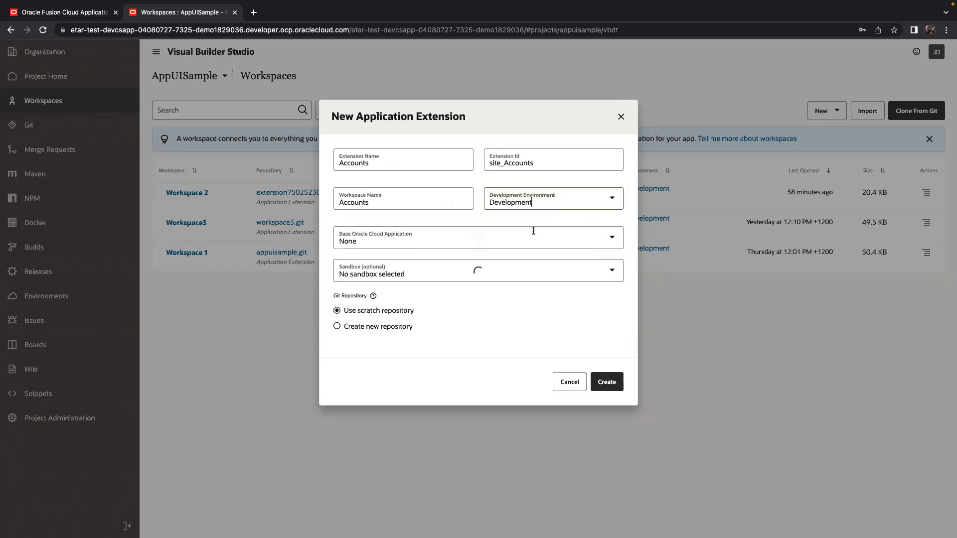
# Set the base Oracle Cloud application to None and opt to create a new Git repository.
pyautogui.click(533, 233)
pyautogui.scroll(-1, 495, 309)
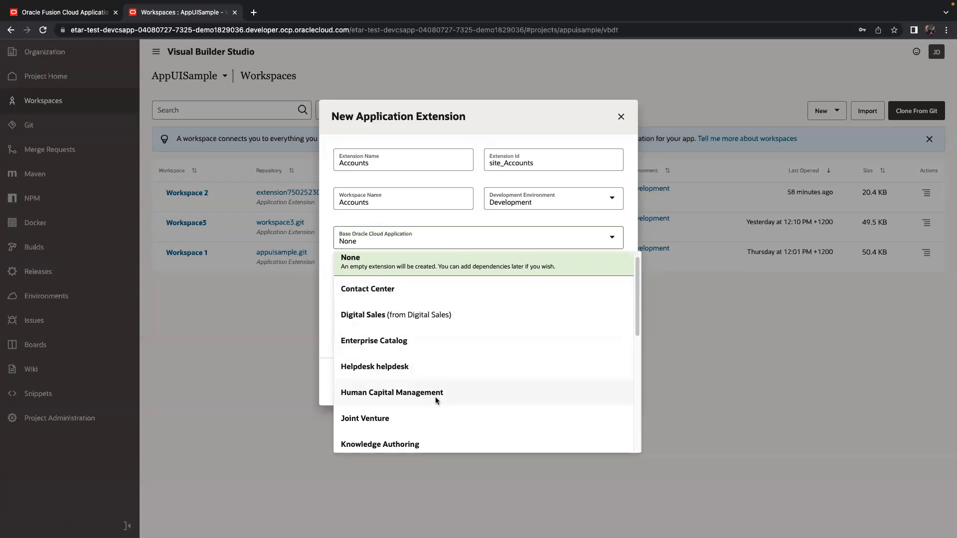
pyautogui.scroll(-5, 431, 395)
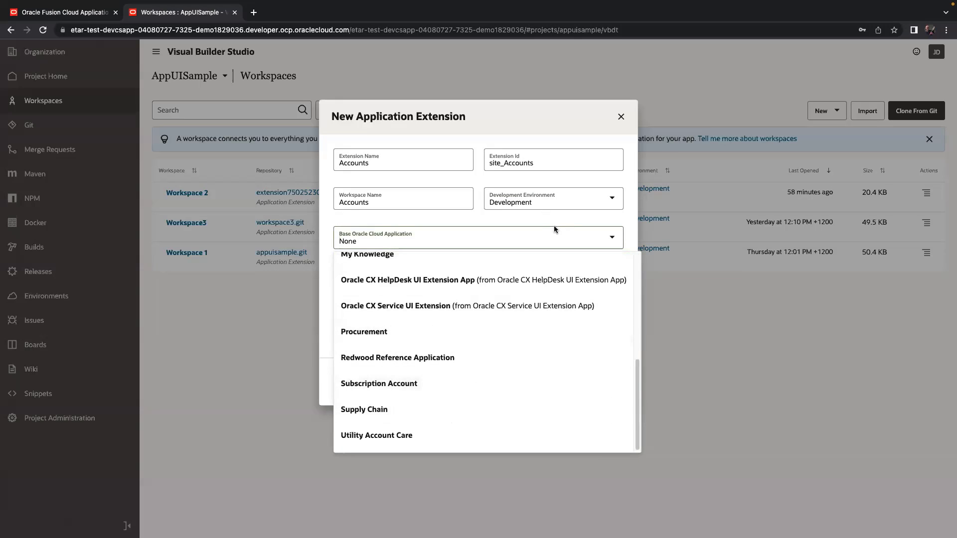
pyautogui.scroll(5, 557, 276)
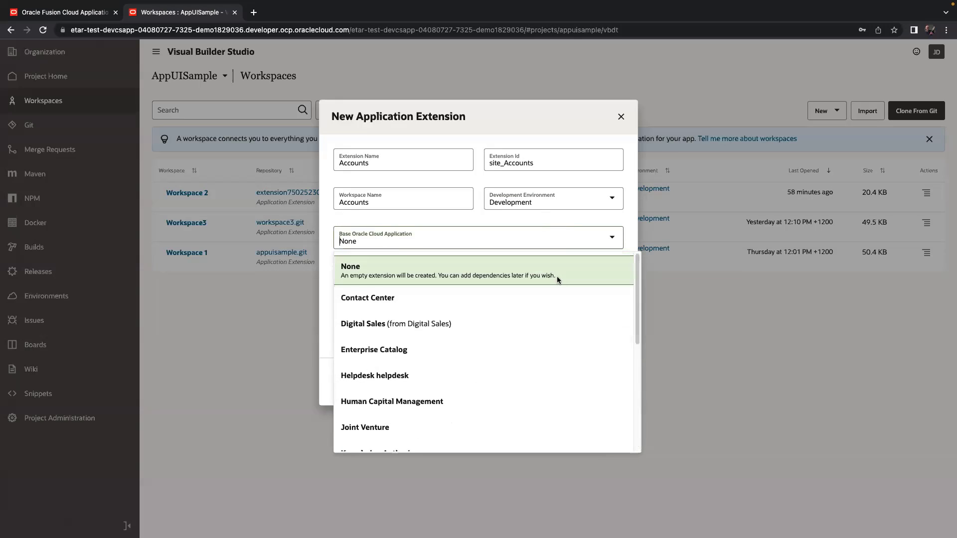
pyautogui.click(519, 272)
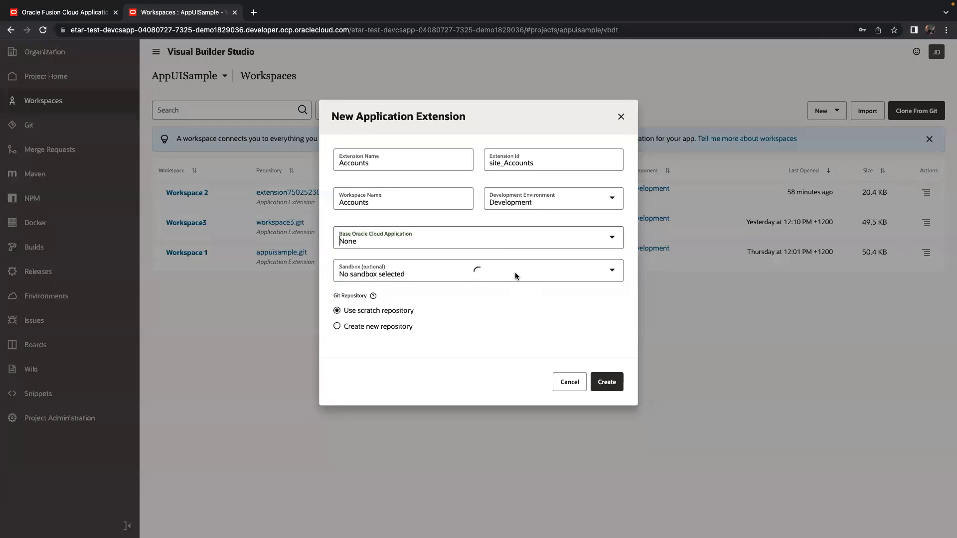
pyautogui.click(492, 235)
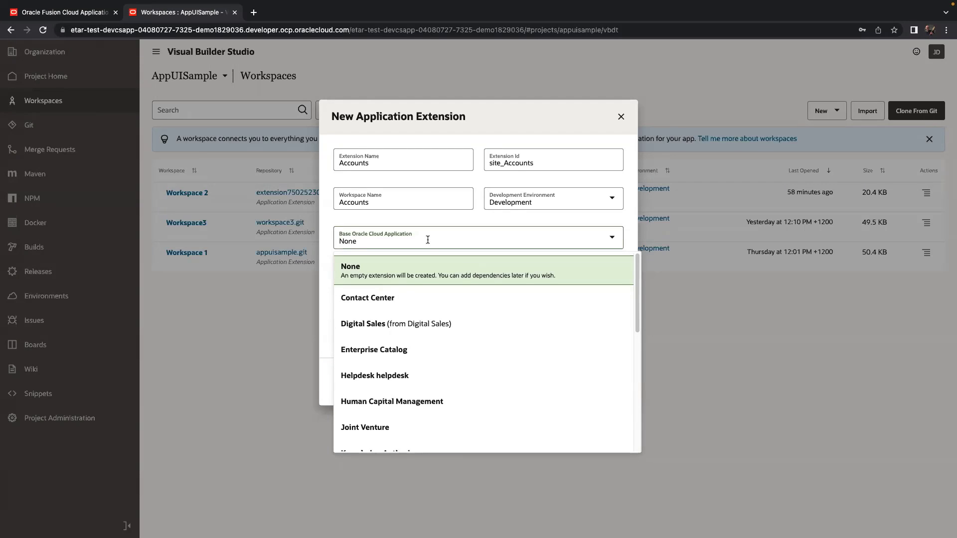
pyautogui.click(614, 266)
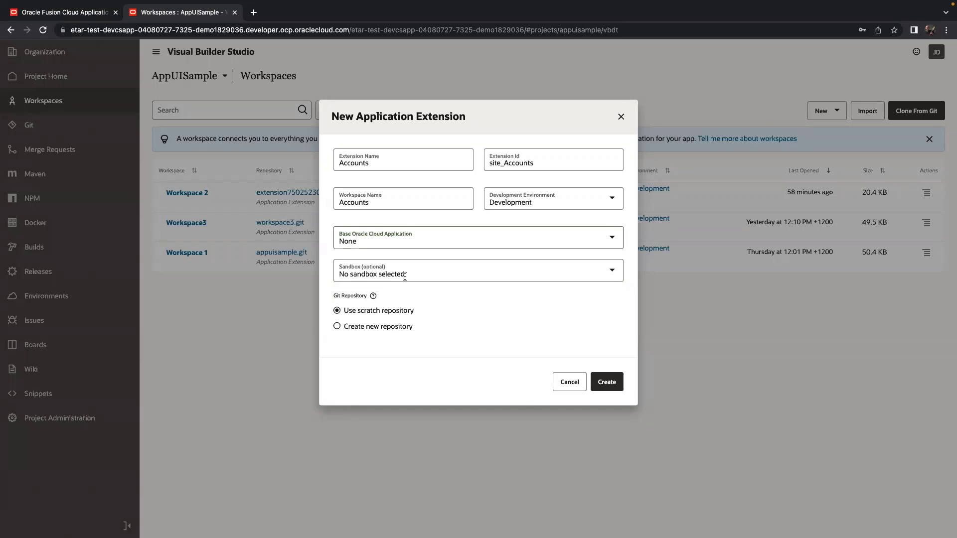
pyautogui.click(400, 328)
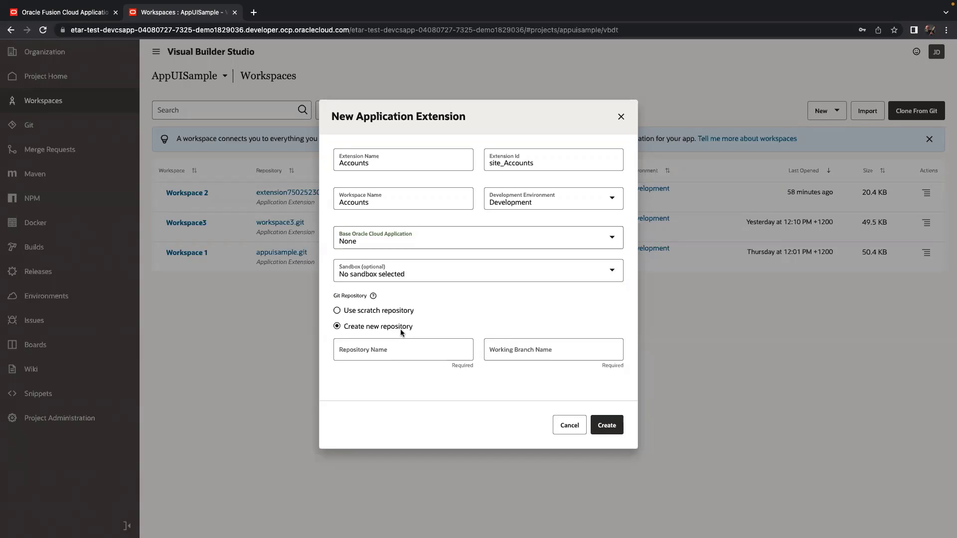
# Create the workspace with repository Accounts and branch branch1, then advance to the next PowerPoint slide.
pyautogui.click(403, 347)
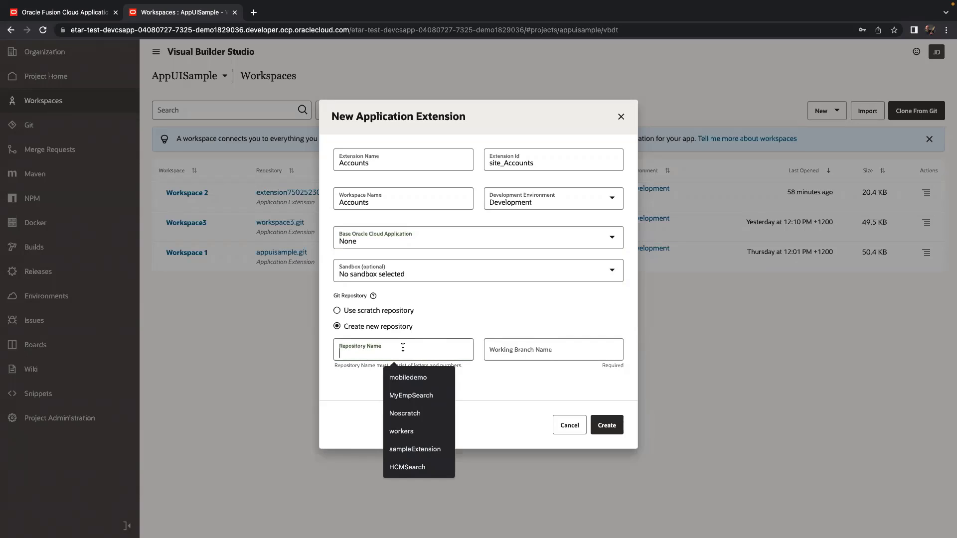
pyautogui.write('Accounts')
pyautogui.press('Tab')
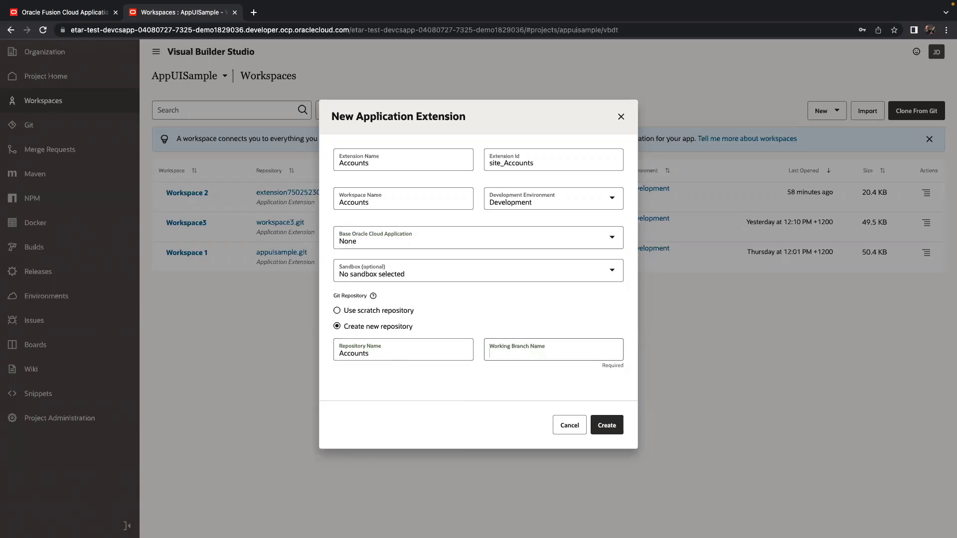
pyautogui.write('branc')
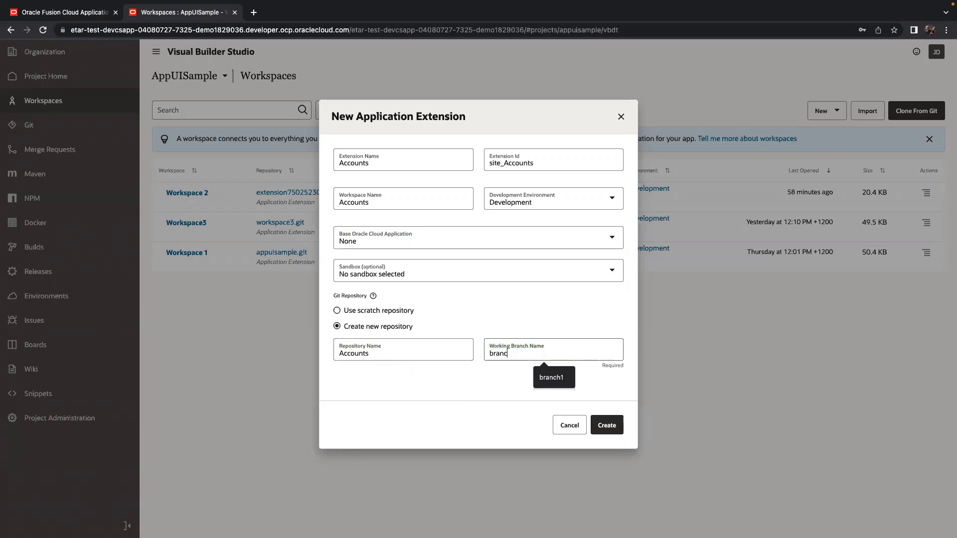
pyautogui.write('h1')
pyautogui.click(606, 425)
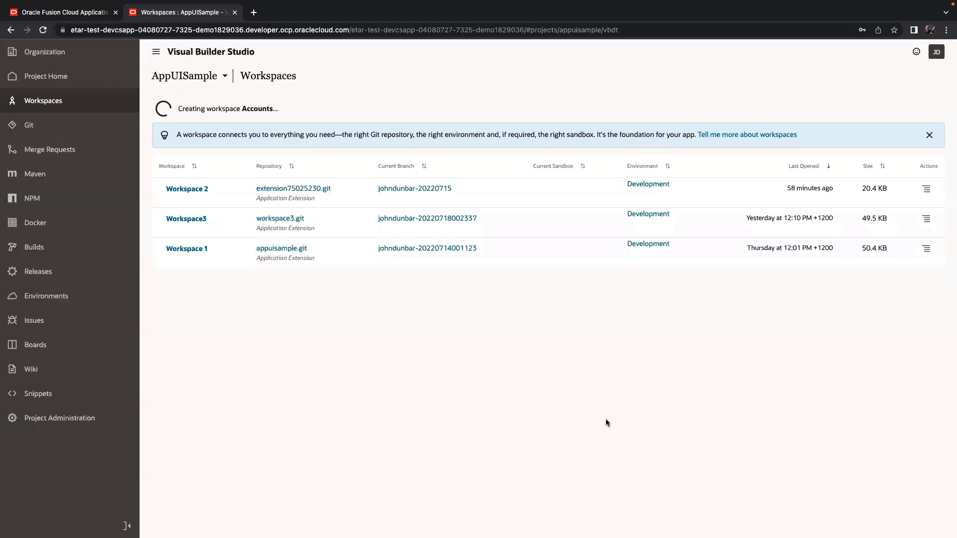
pyautogui.press('super+Tab')
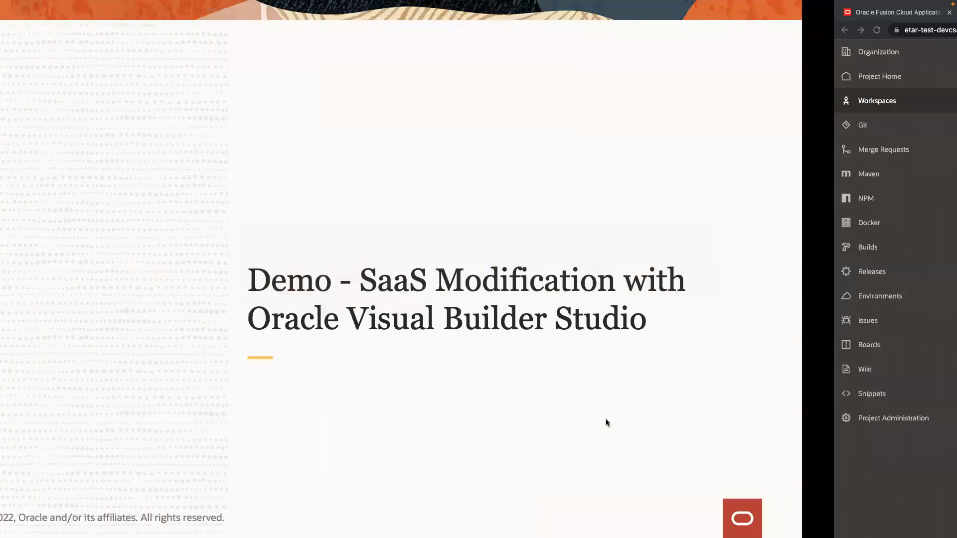
pyautogui.press('Right')
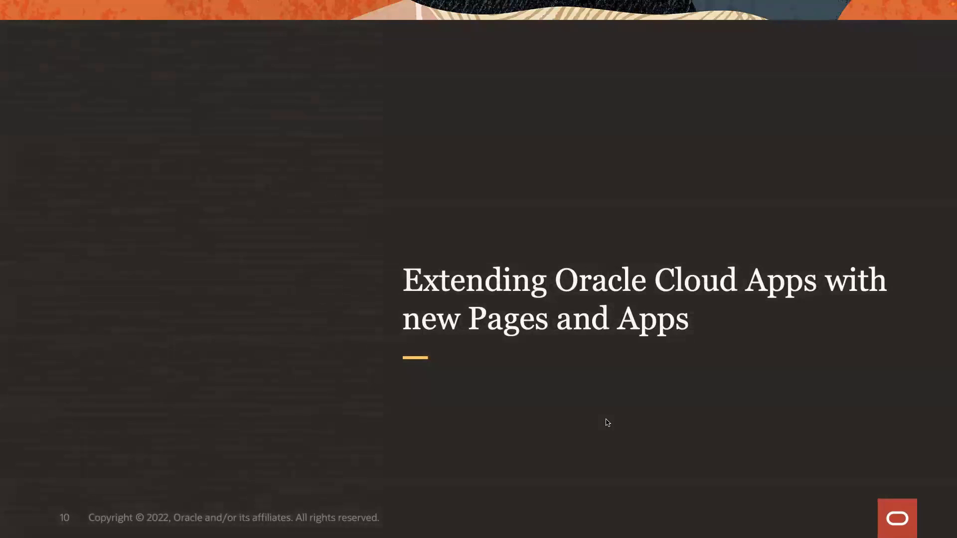
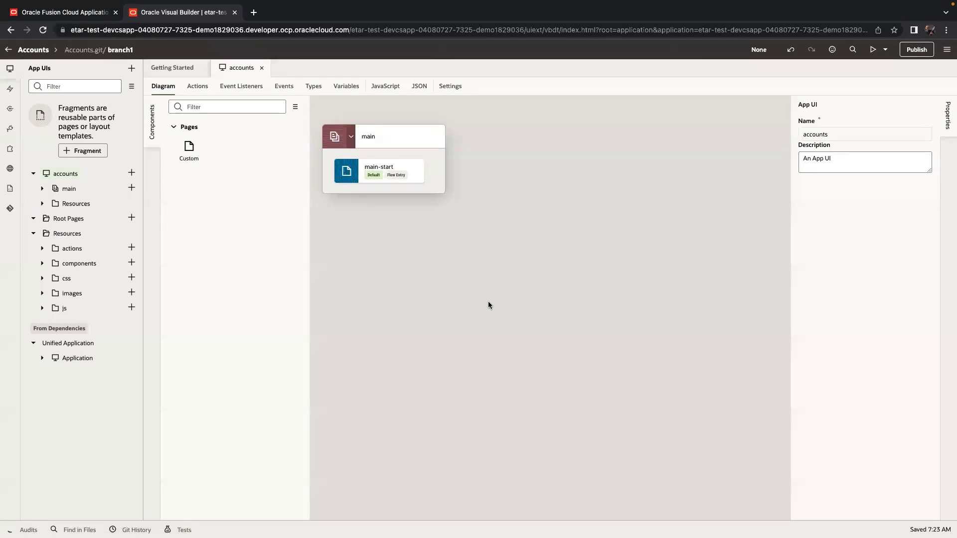
# Select the main-start page tile in the accounts Diagram to show its Page properties.
pyautogui.click(335, 64)
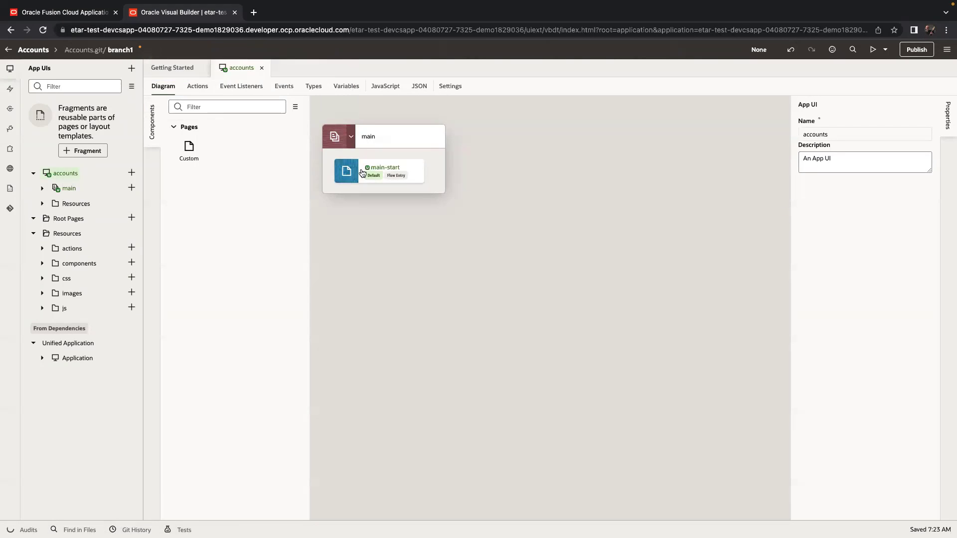
pyautogui.click(350, 171)
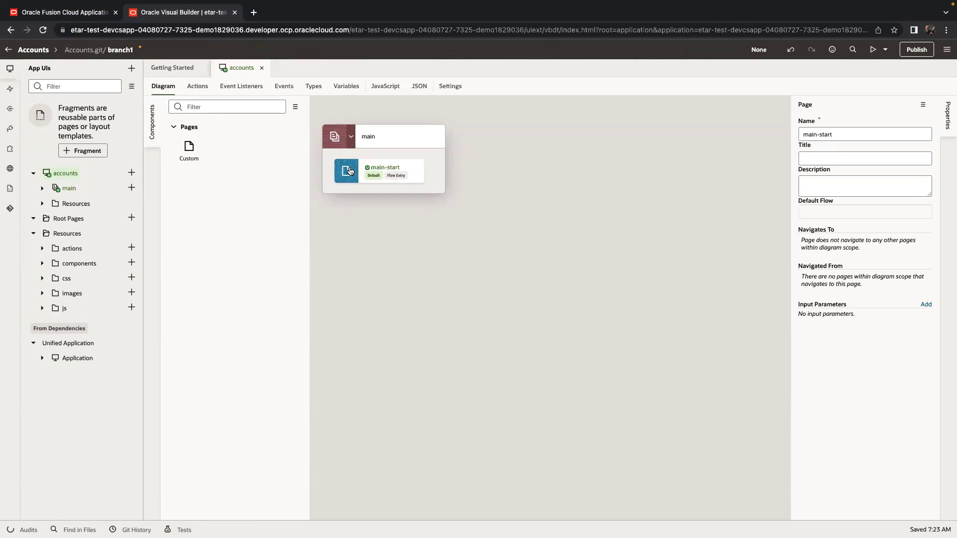
# Open main-start in Page Designer and scroll the Components palette to Redwood Page Templates.
pyautogui.doubleClick(350, 171)
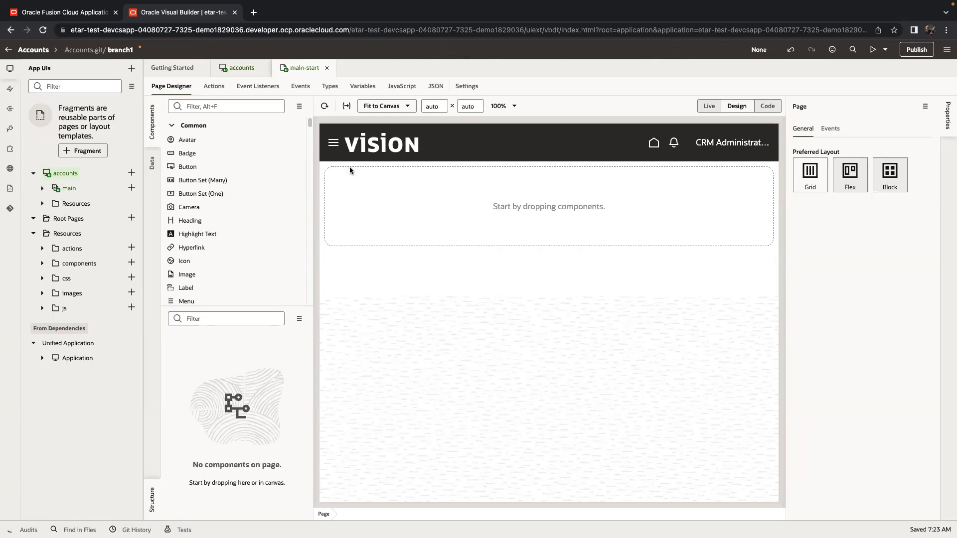
pyautogui.scroll(-3, 256, 170)
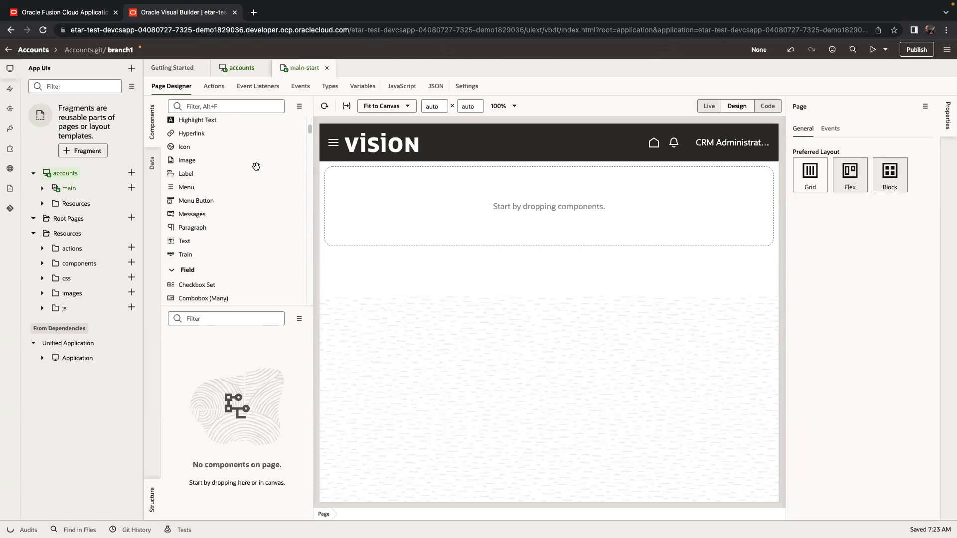
pyautogui.scroll(-1, 256, 169)
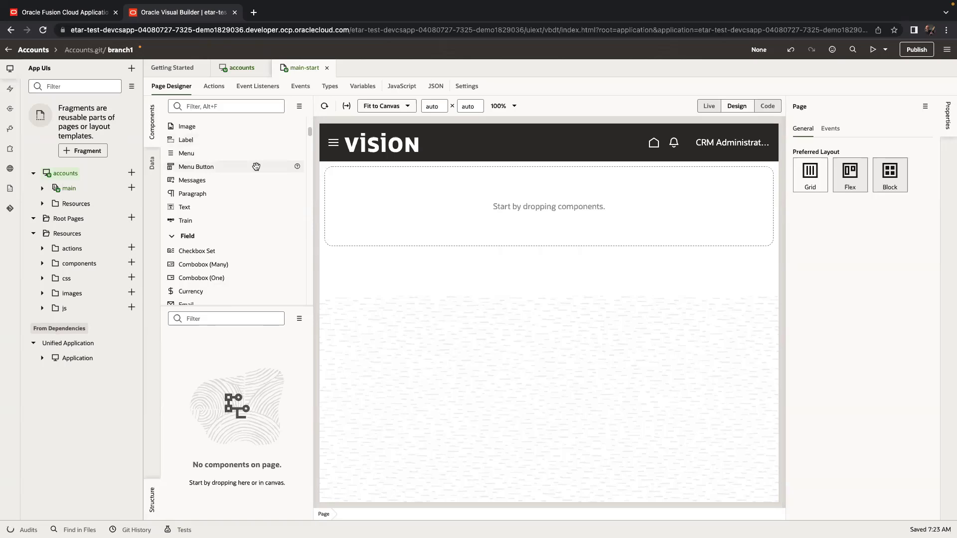
pyautogui.scroll(-8, 256, 166)
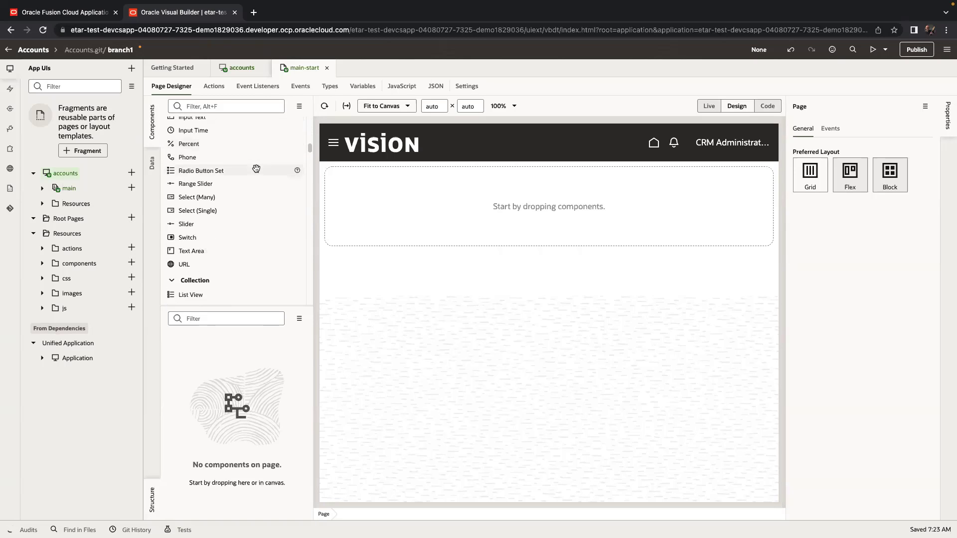
pyautogui.scroll(-10, 256, 168)
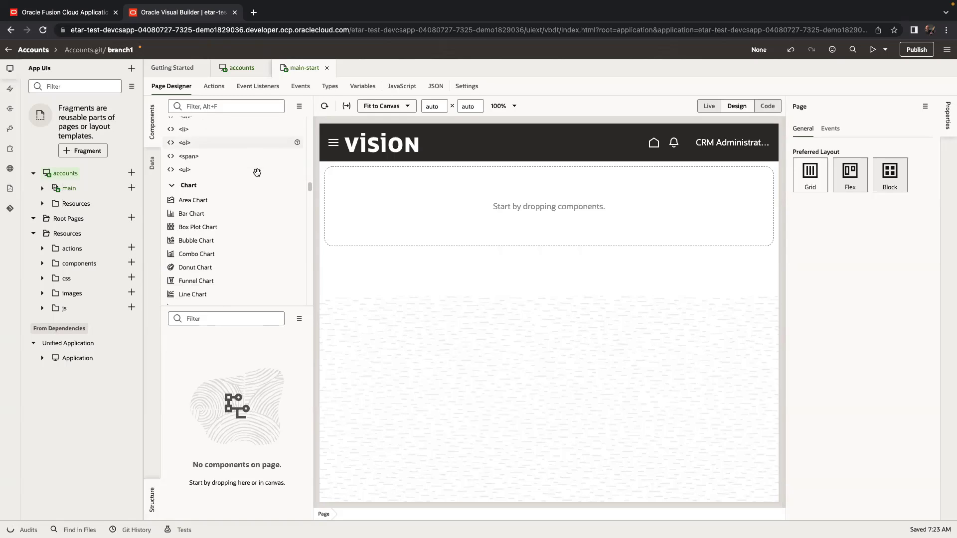
pyautogui.scroll(-10, 258, 171)
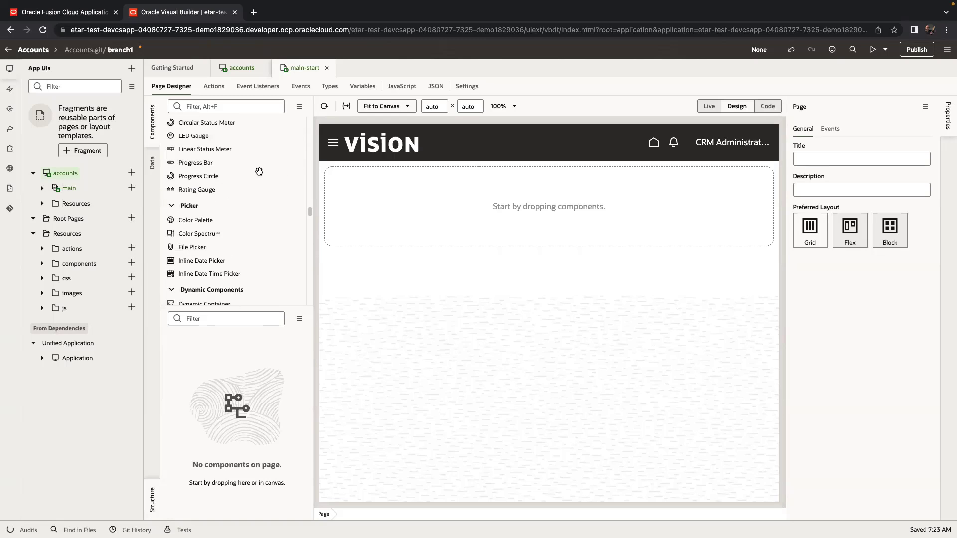
pyautogui.scroll(-3, 259, 172)
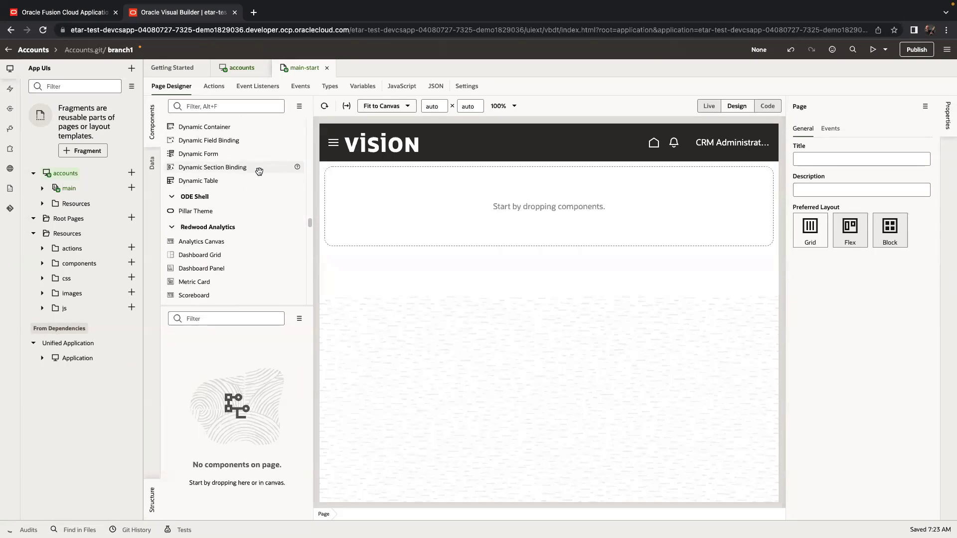
pyautogui.scroll(-1, 259, 171)
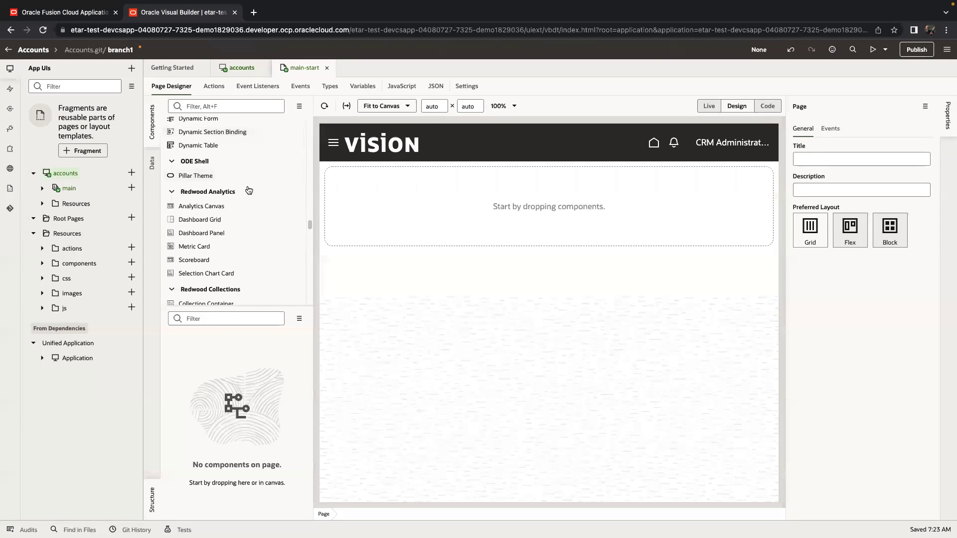
pyautogui.scroll(-1, 226, 193)
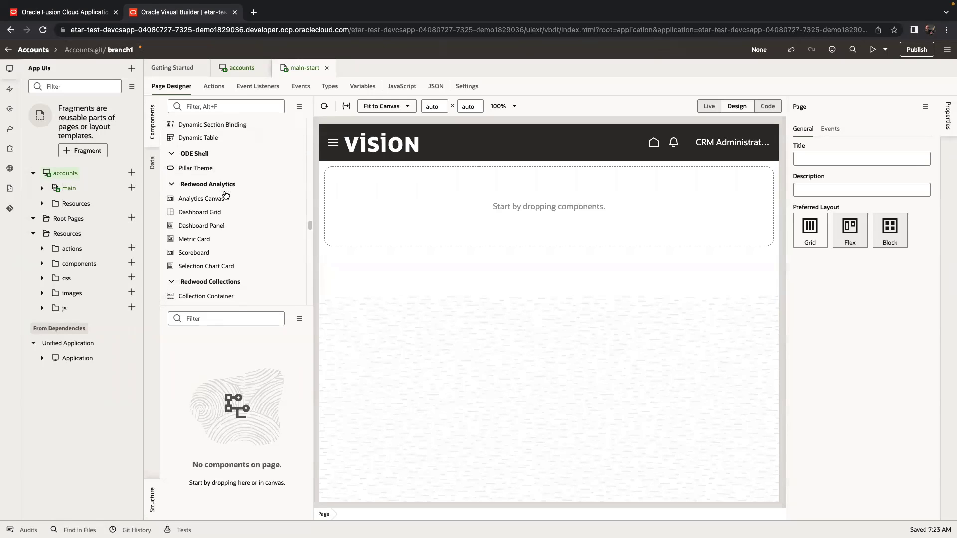
pyautogui.scroll(-5, 226, 191)
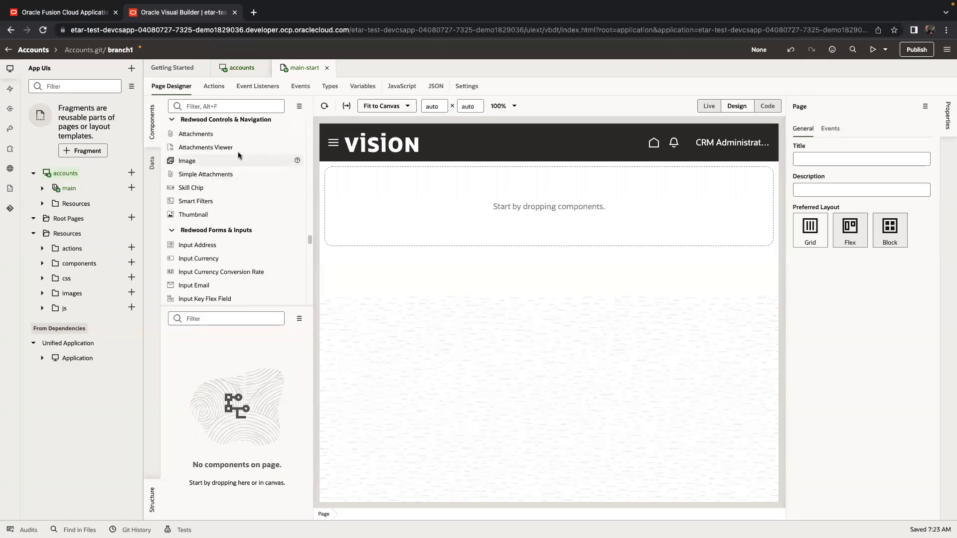
pyautogui.scroll(-3, 235, 155)
pyautogui.scroll(-3, 235, 157)
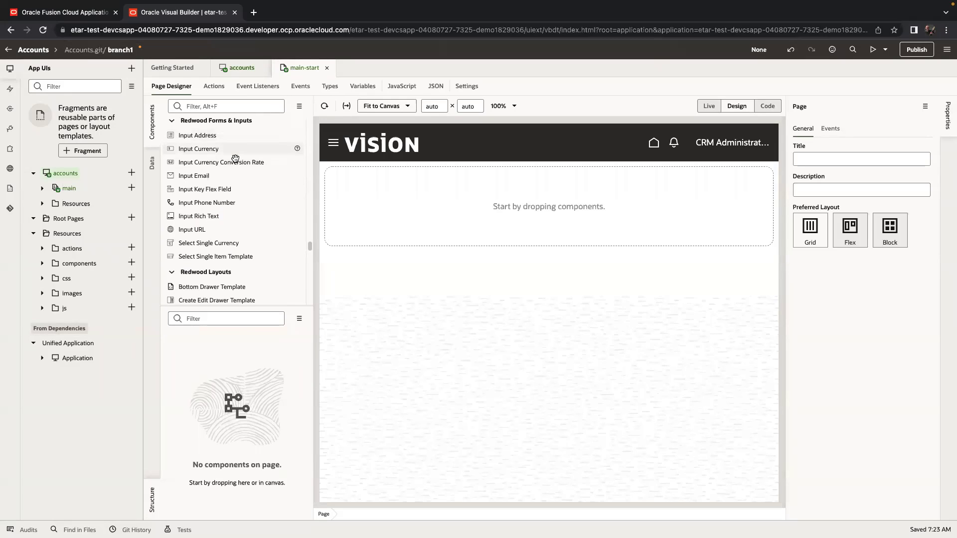
pyautogui.scroll(-4, 232, 161)
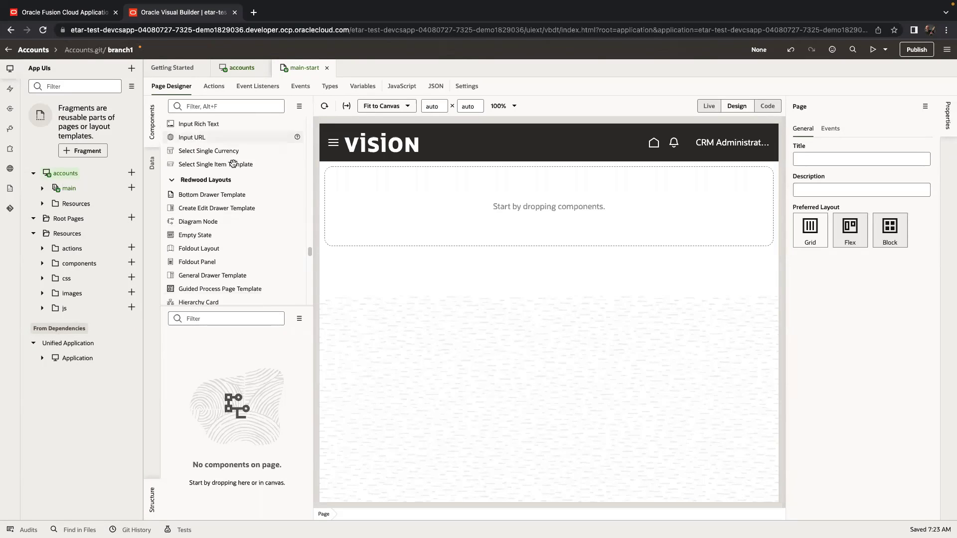
pyautogui.scroll(-7, 226, 158)
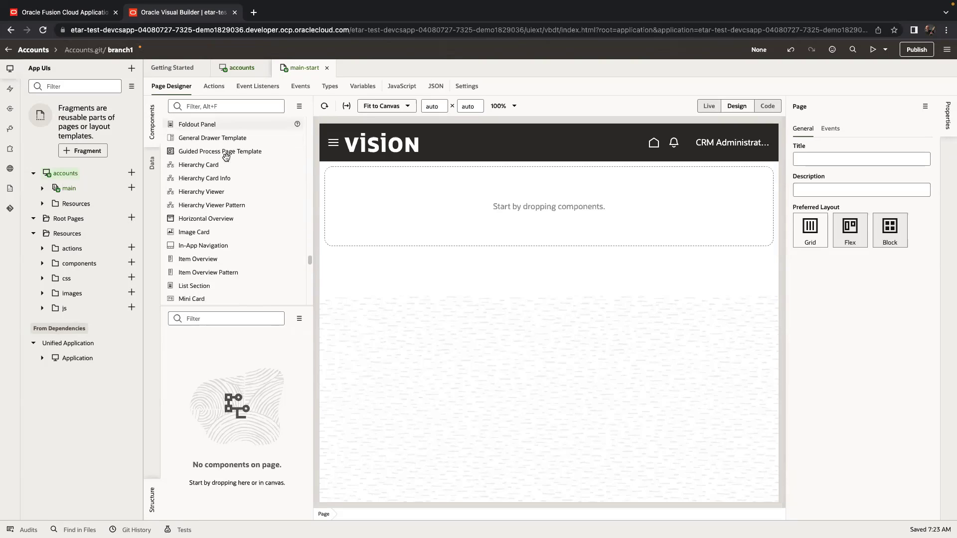
pyautogui.scroll(-7, 227, 158)
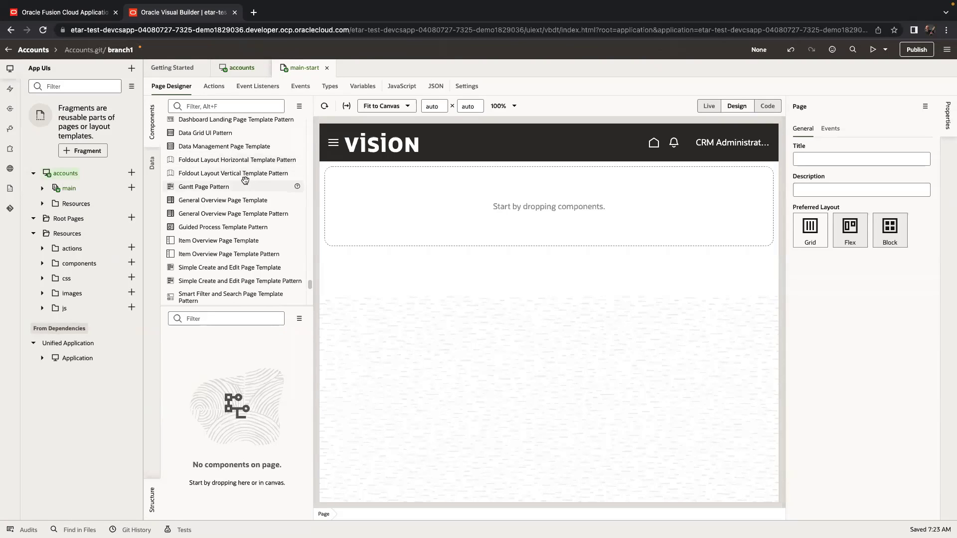
pyautogui.scroll(5, 250, 213)
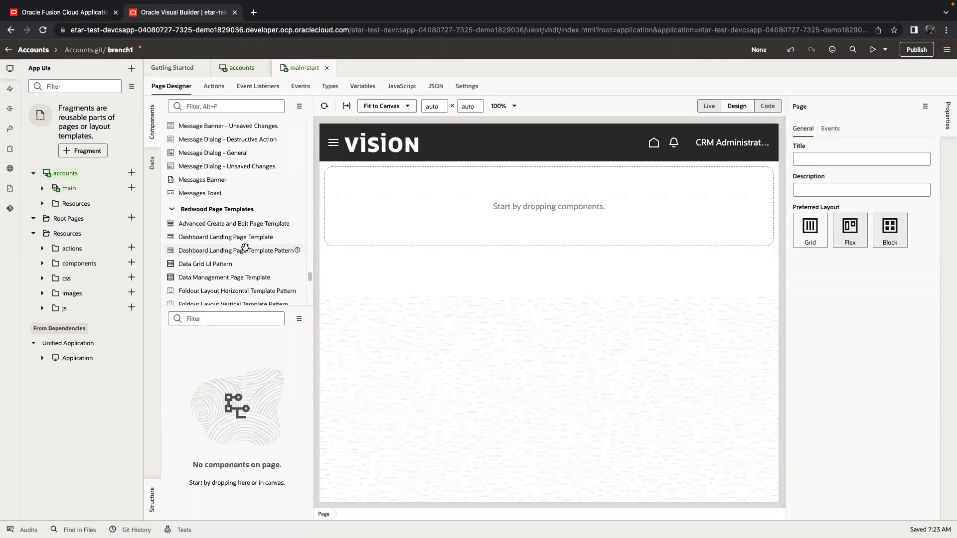
pyautogui.scroll(-1, 247, 241)
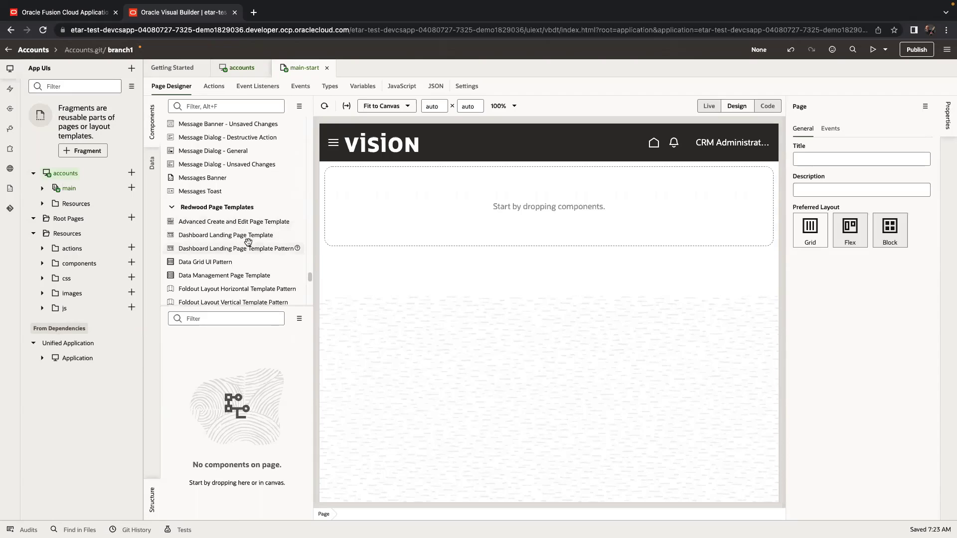
pyautogui.scroll(-1, 247, 243)
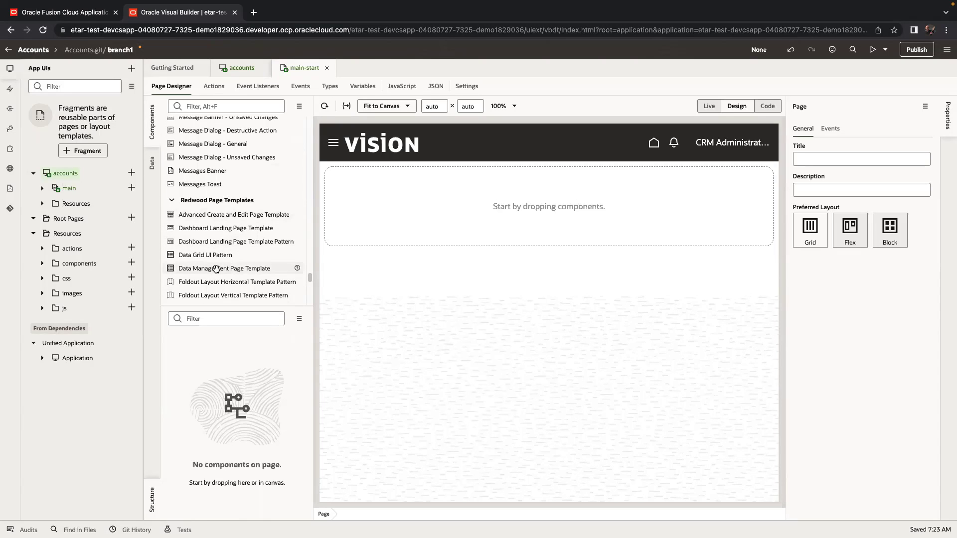
# Place a Data Management Page Template titled 'Accounts' with subtitle 'Edit account details'.
pyautogui.moveTo(216, 269); pyautogui.dragTo(441, 209)
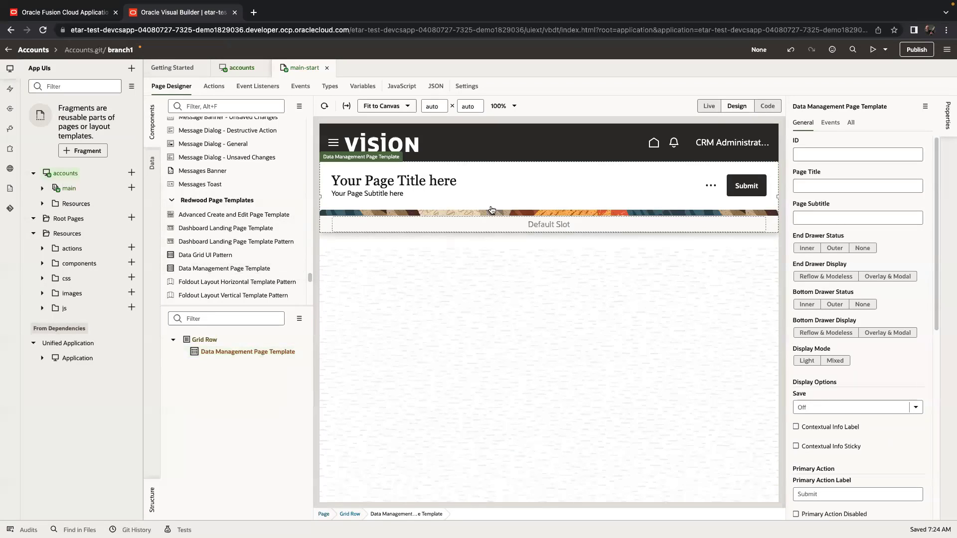
pyautogui.click(842, 183)
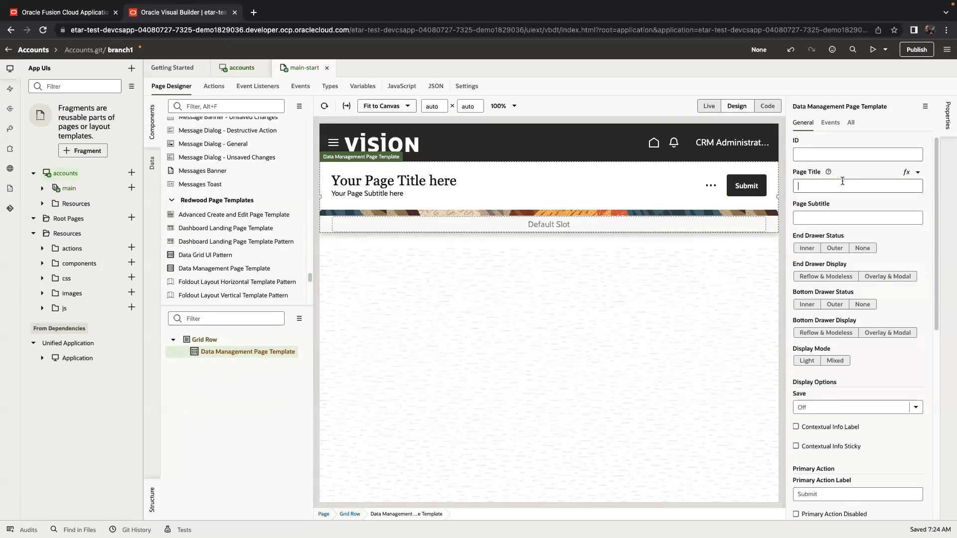
pyautogui.write('Accounts')
pyautogui.press('Tab')
pyautogui.write('Editn')
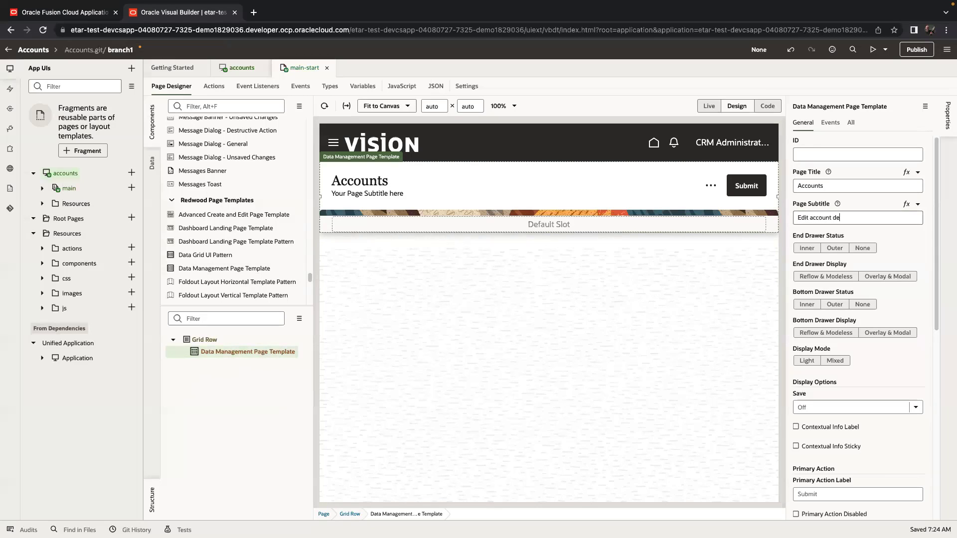
pyautogui.write('account details')
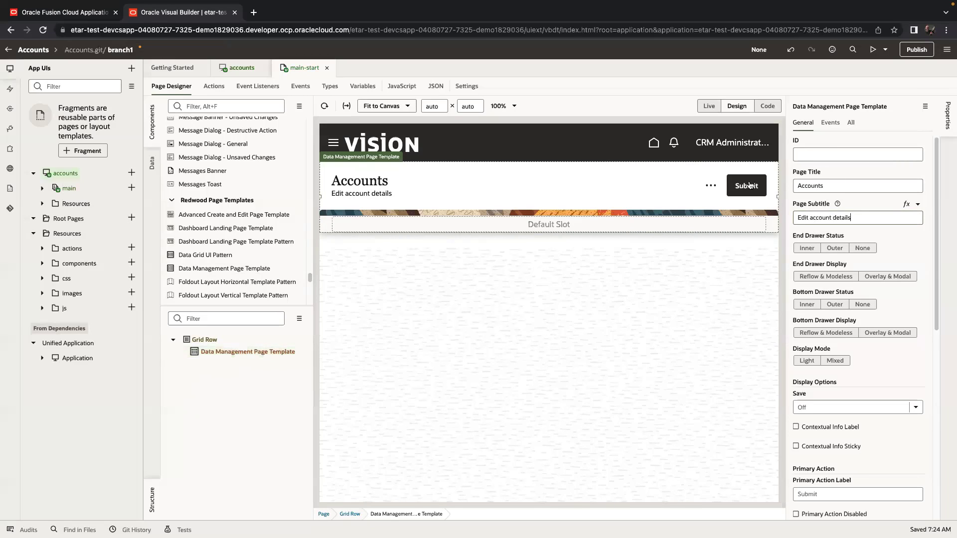
# Set the template's Primary Action Label to 'Edit'.
pyautogui.click(843, 495)
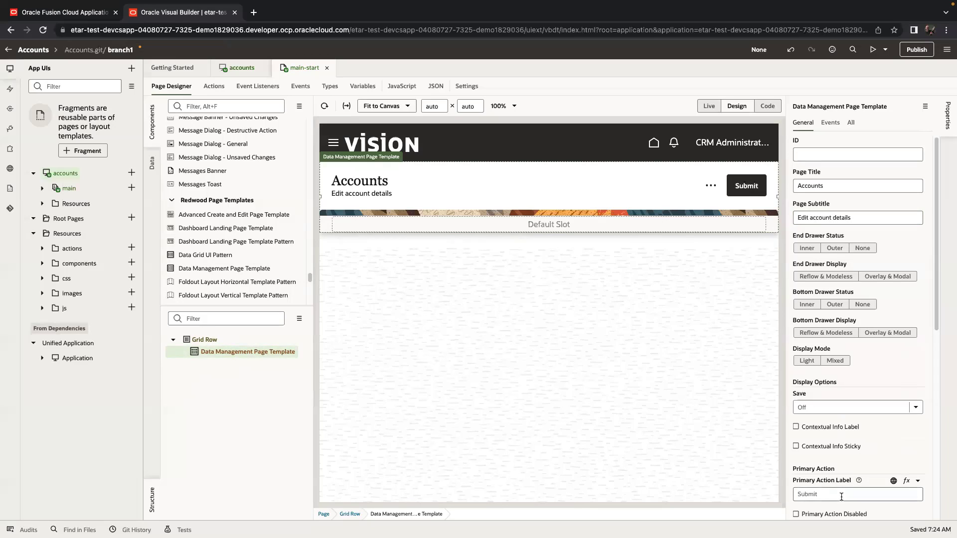
pyautogui.write('Edit')
pyautogui.scroll(-3, 841, 495)
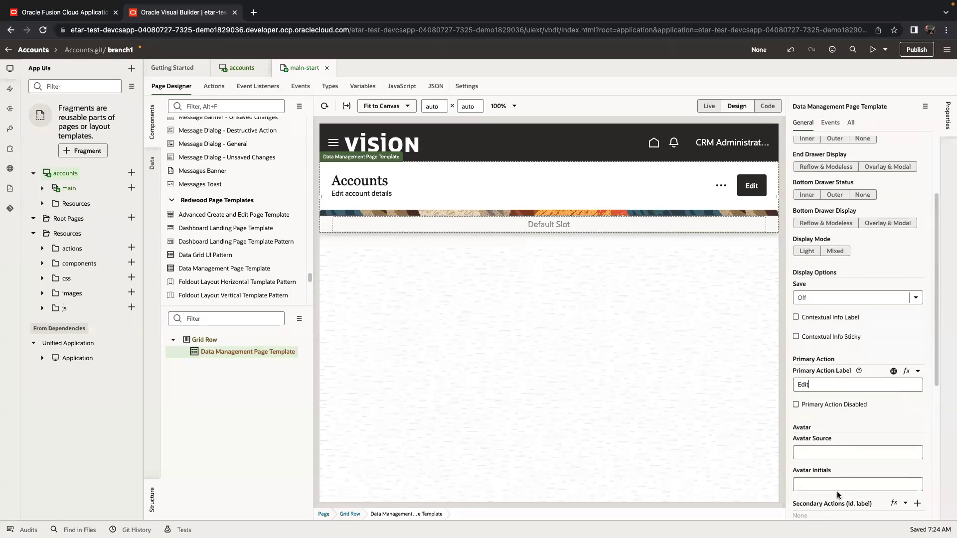
pyautogui.scroll(-3, 836, 449)
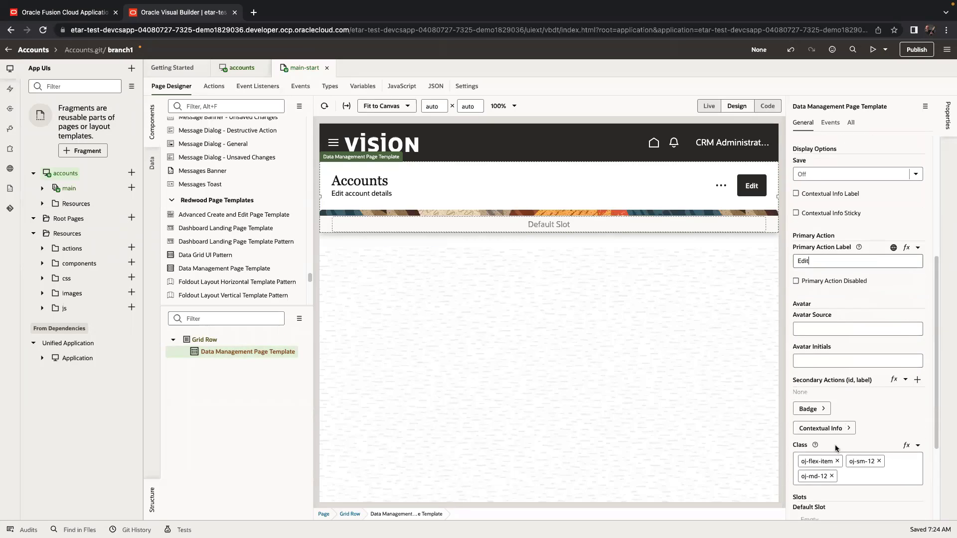
pyautogui.scroll(-1, 842, 435)
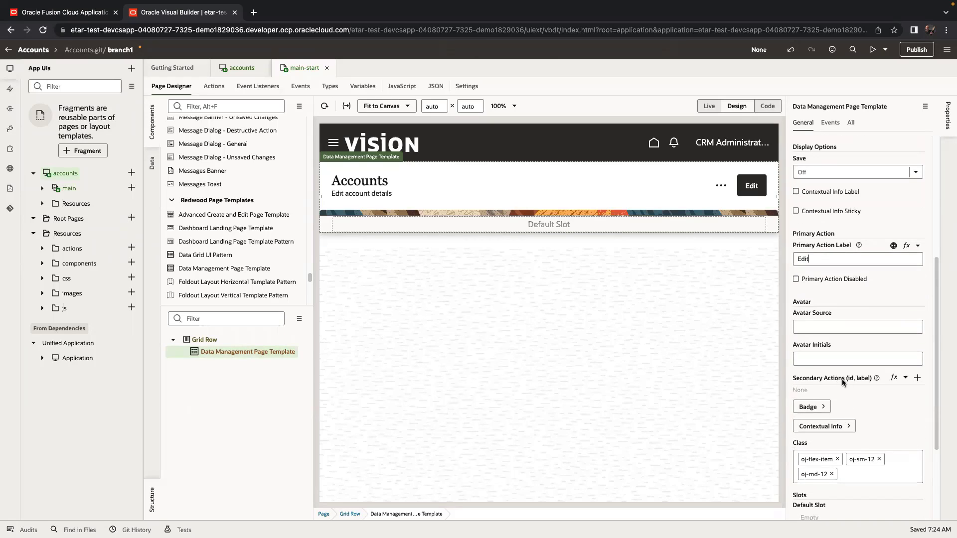
# Add a secondary action labelled 'Delete' to the page template.
pyautogui.click(916, 379)
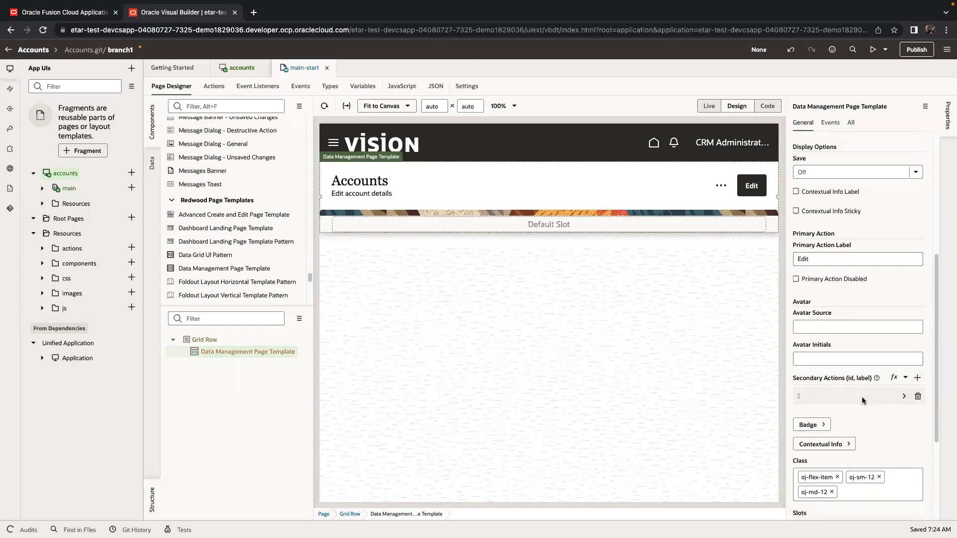
pyautogui.click(904, 397)
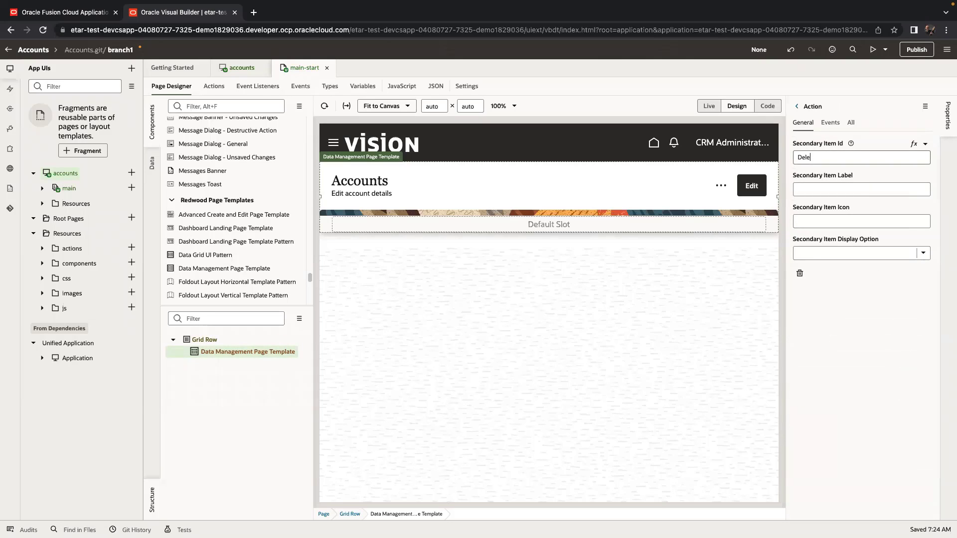
pyautogui.press('Tab')
pyautogui.write('Delete')
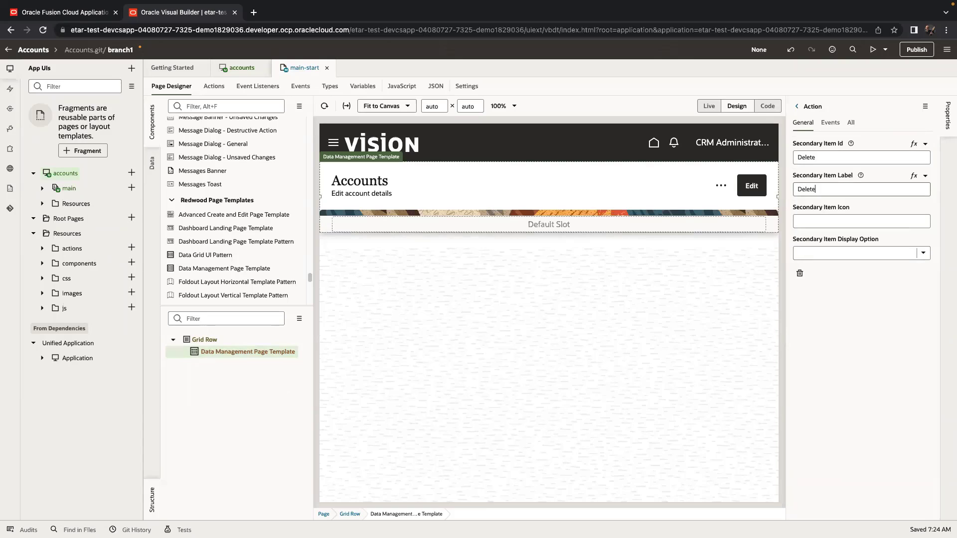
pyautogui.click(796, 107)
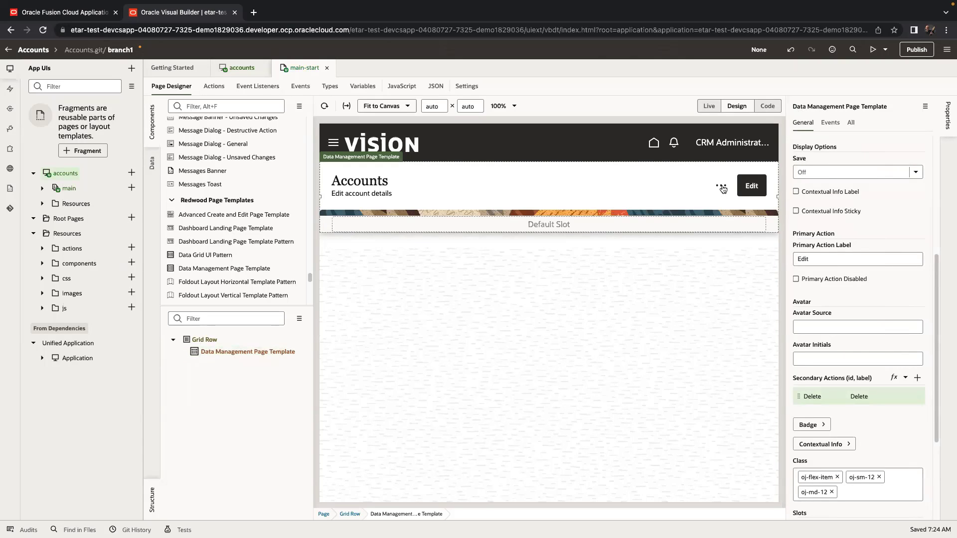
# Check the '...' actions menu in Live mode, then filter components by 'collec' in Design.
pyautogui.click(708, 105)
pyautogui.click(717, 189)
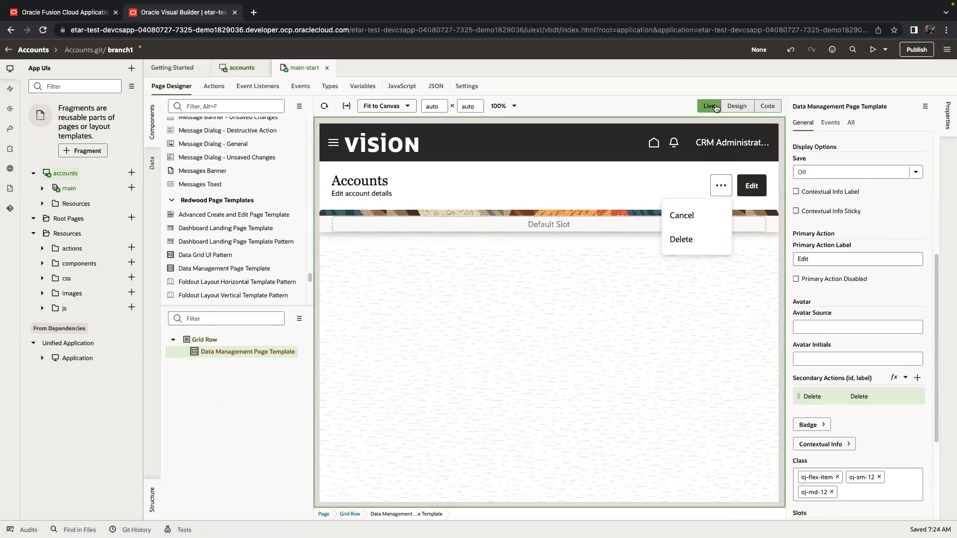
pyautogui.click(722, 186)
pyautogui.click(737, 106)
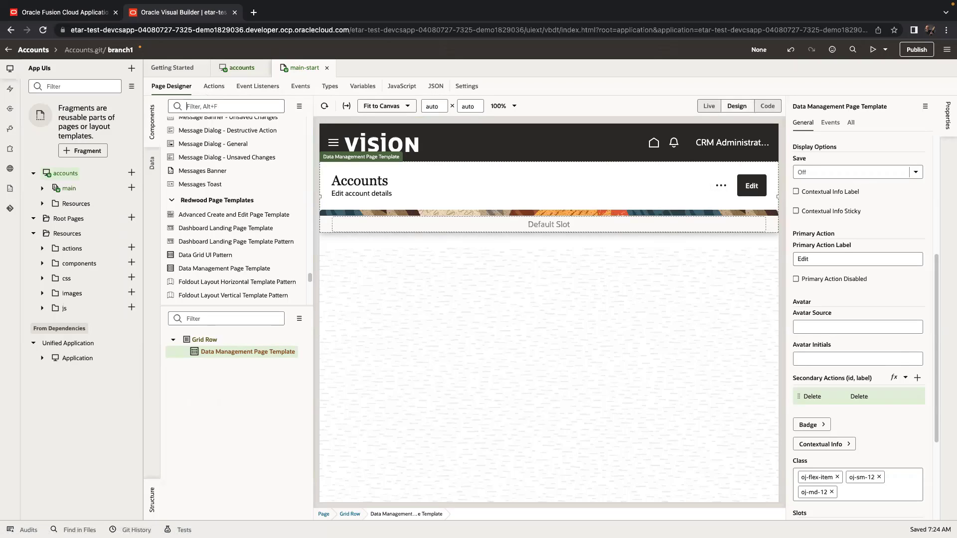
pyautogui.write('collec')
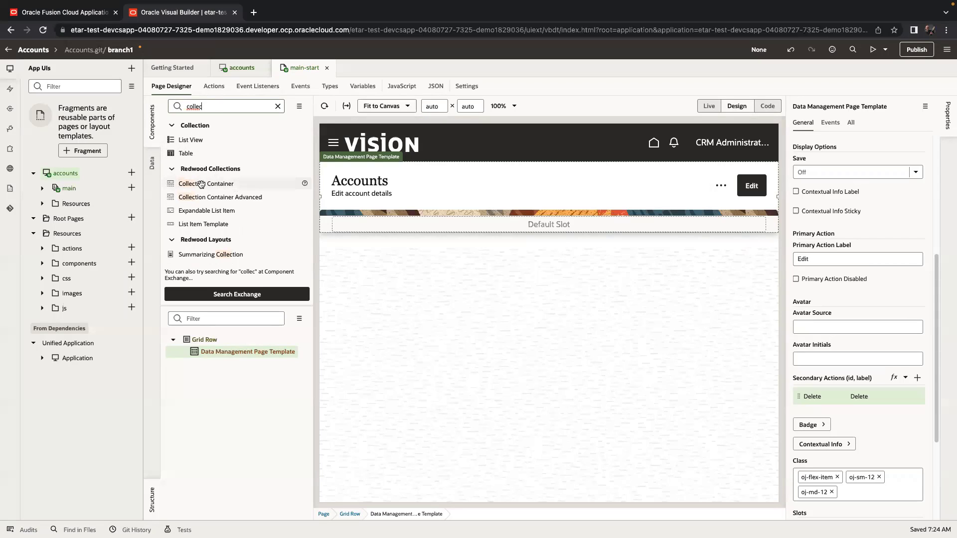
# Drop a Collection Container into the Default slot and switch on Add, Delete and Columns.
pyautogui.moveTo(201, 184); pyautogui.dragTo(456, 226)
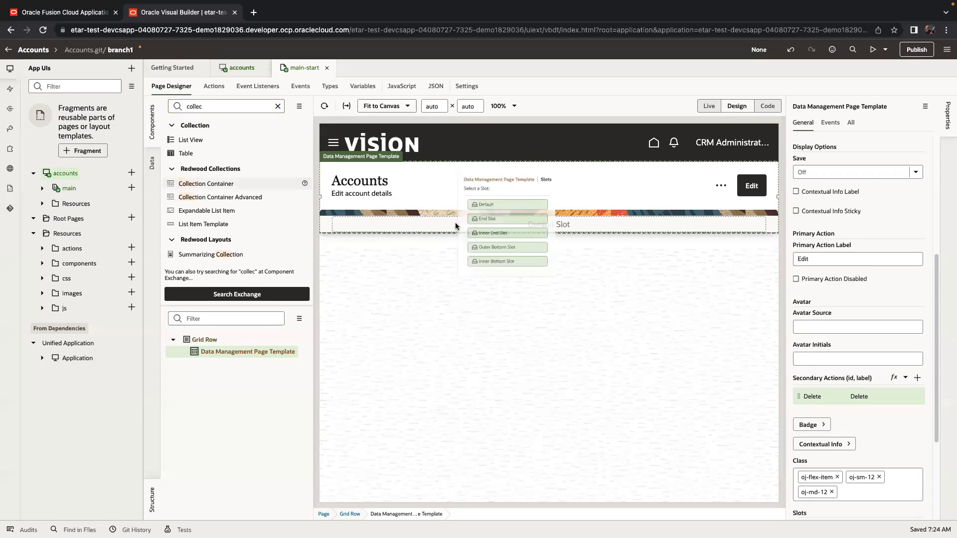
pyautogui.click(501, 199)
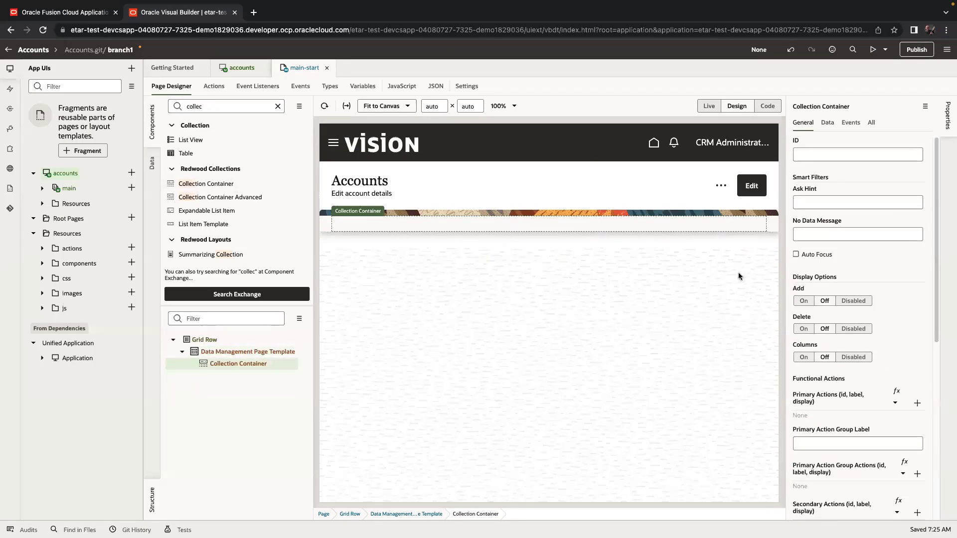
pyautogui.click(803, 301)
pyautogui.click(803, 328)
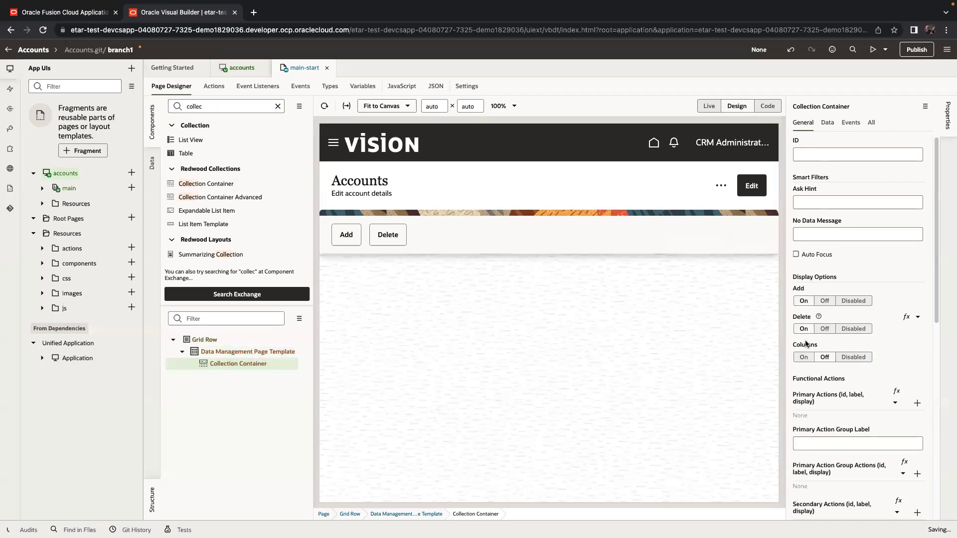
pyautogui.click(804, 357)
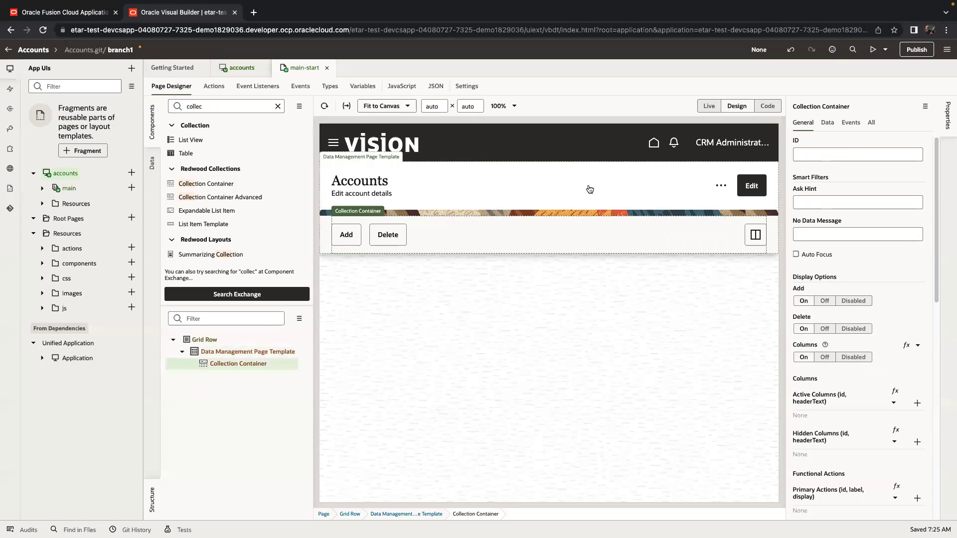
# View Me > Journeys > My Tasks in Fusion, then return to the Visual Builder designer.
pyautogui.click(67, 12)
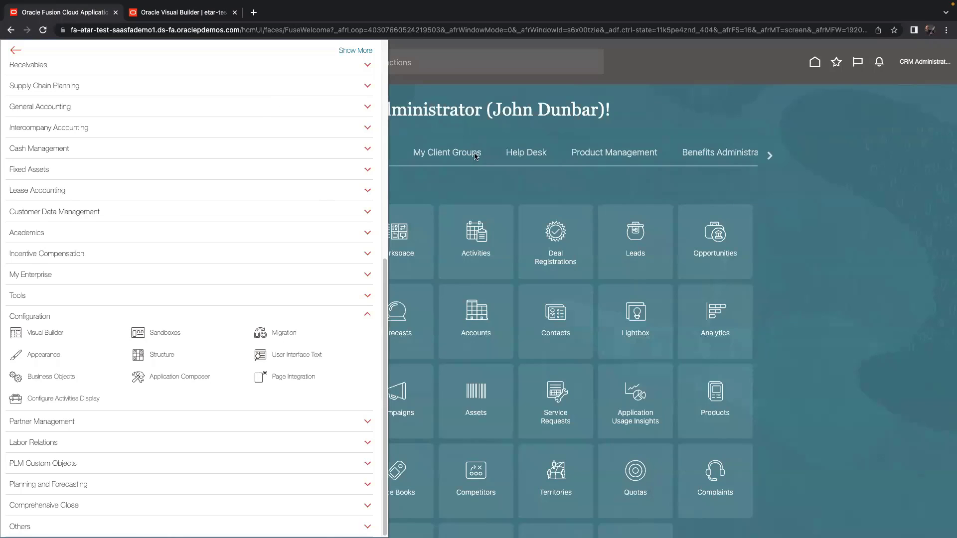
pyautogui.click(478, 183)
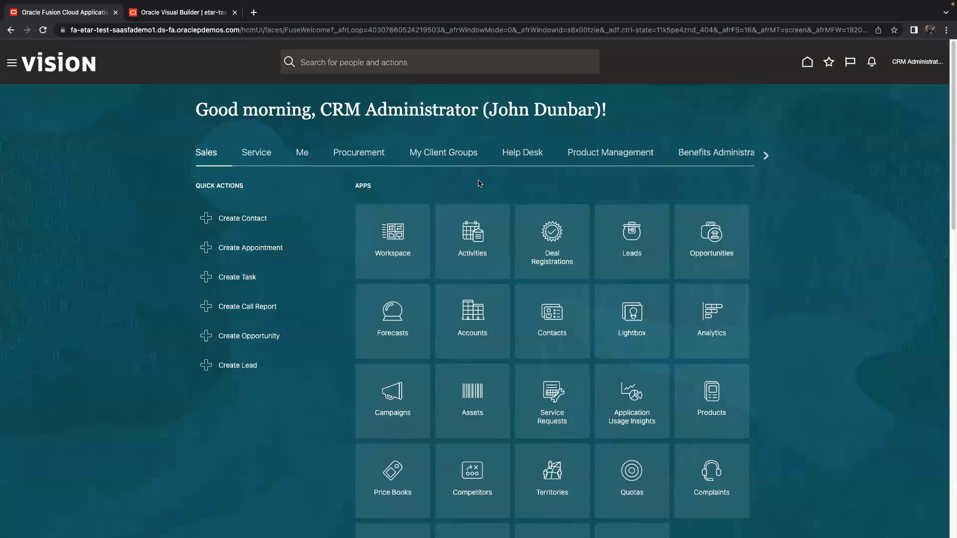
pyautogui.click(302, 153)
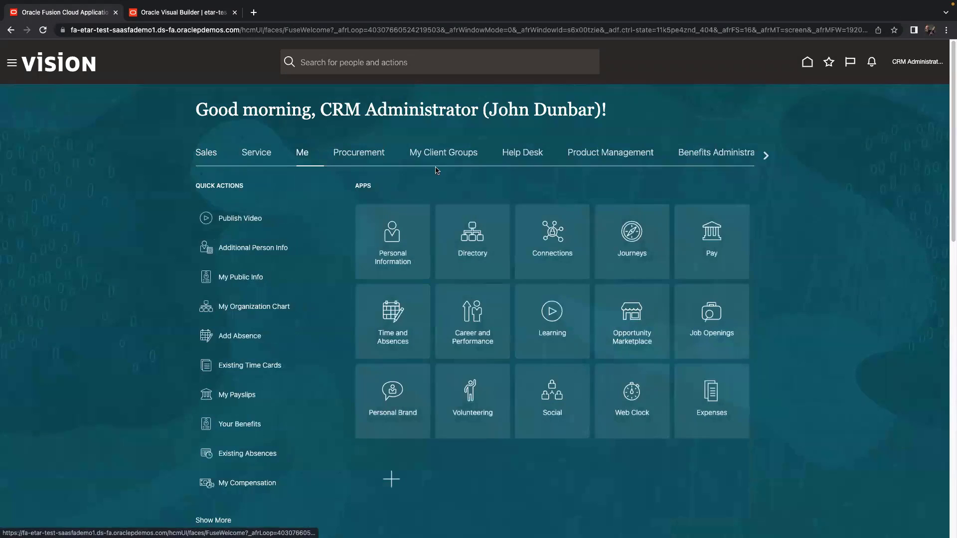
pyautogui.click(632, 231)
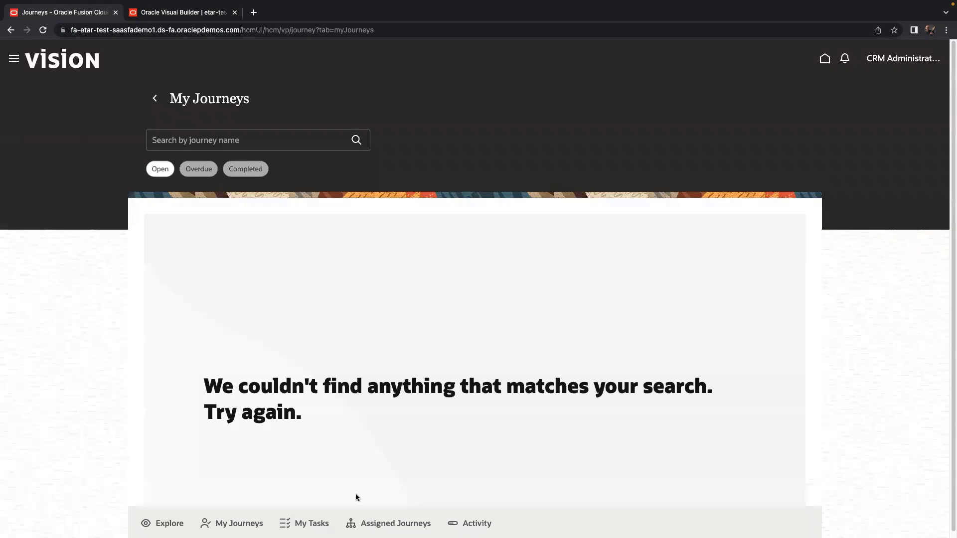
pyautogui.click(307, 523)
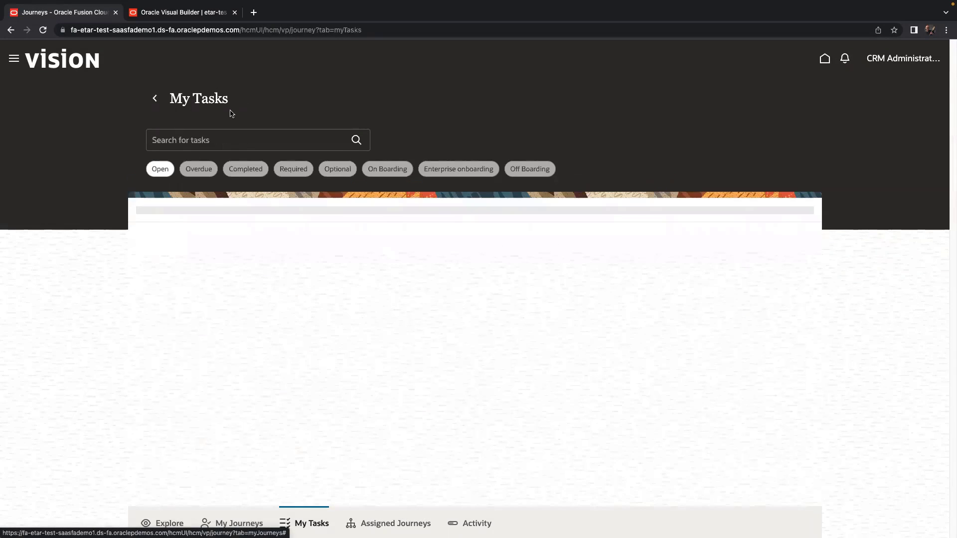
pyautogui.press('super+Tab')
pyautogui.press('super+Tab')
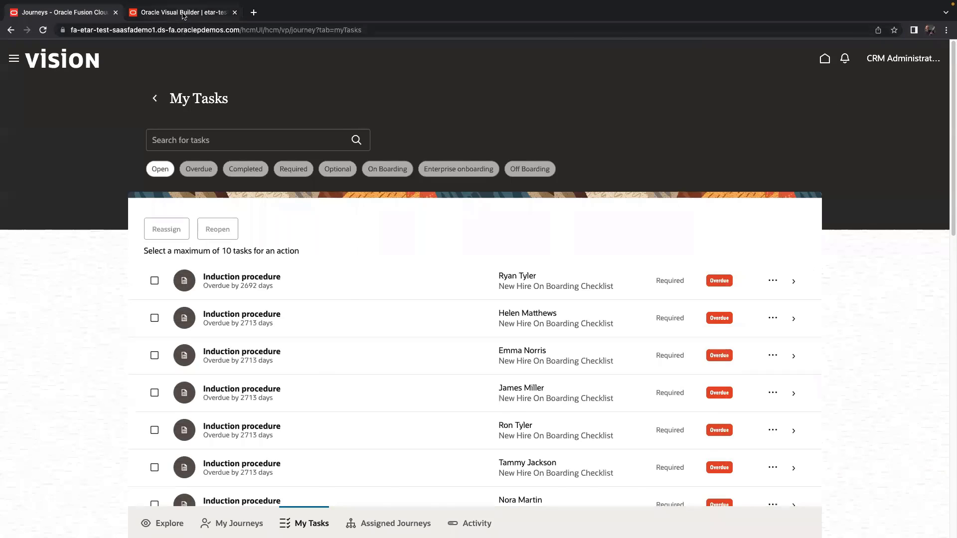
pyautogui.click(183, 14)
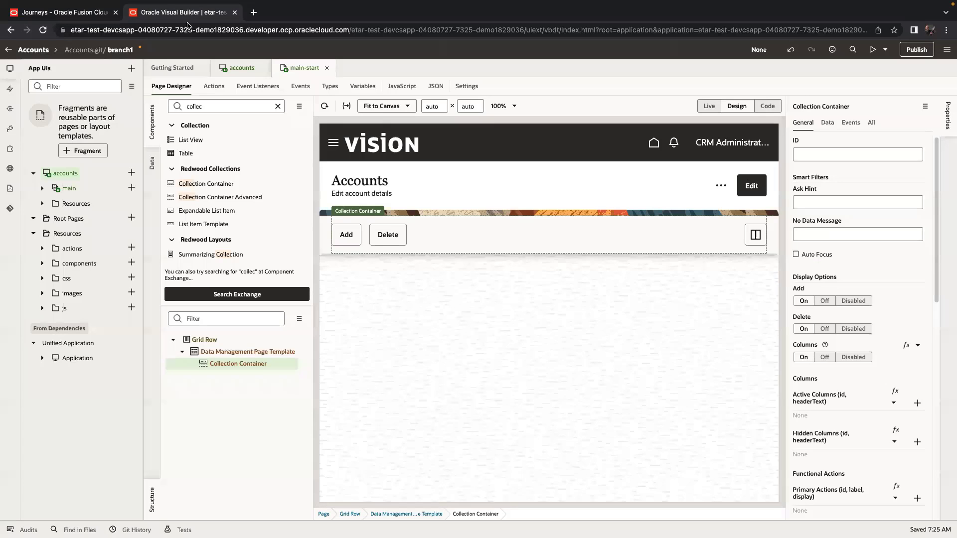
# Set the Data Management template's Display Mode to Mixed, then go to the Fusion home page.
pyautogui.click(487, 198)
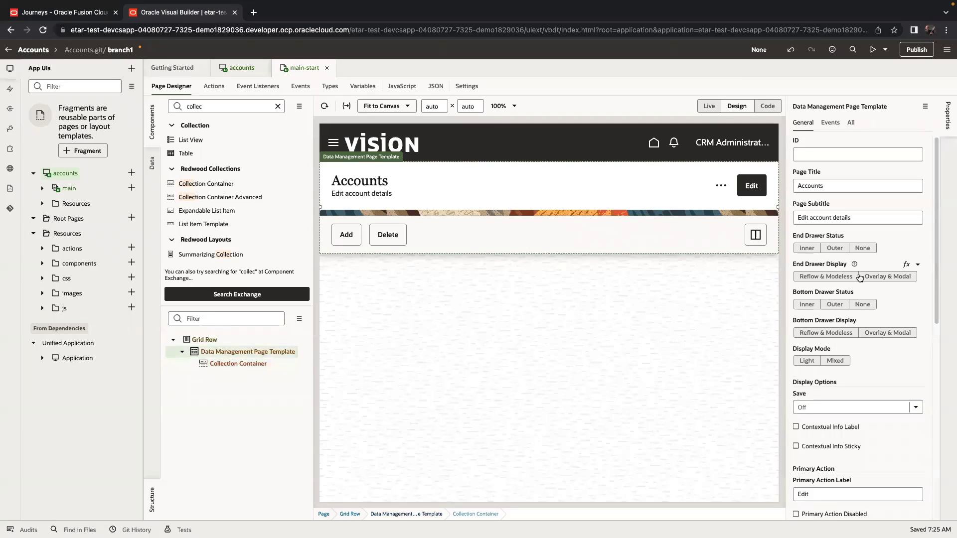
pyautogui.click(842, 361)
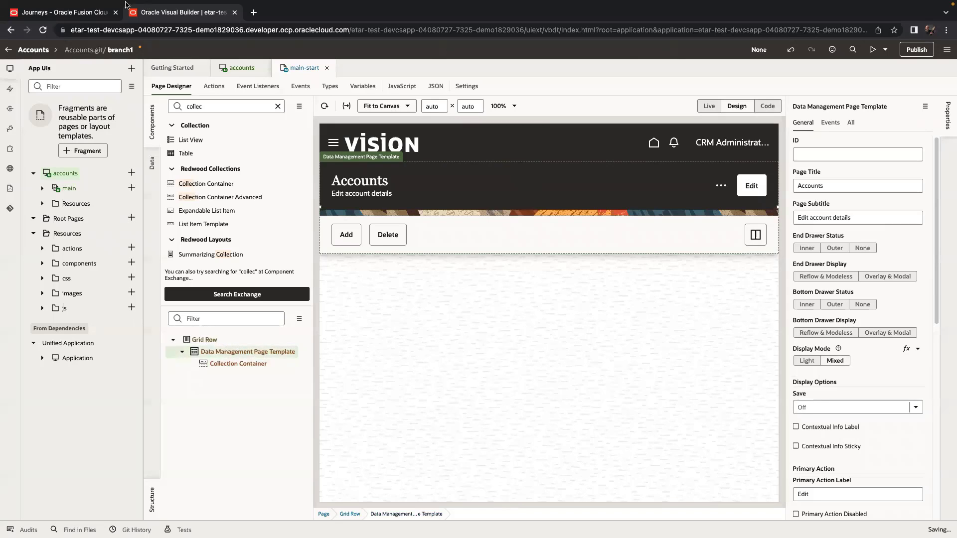
pyautogui.click(80, 12)
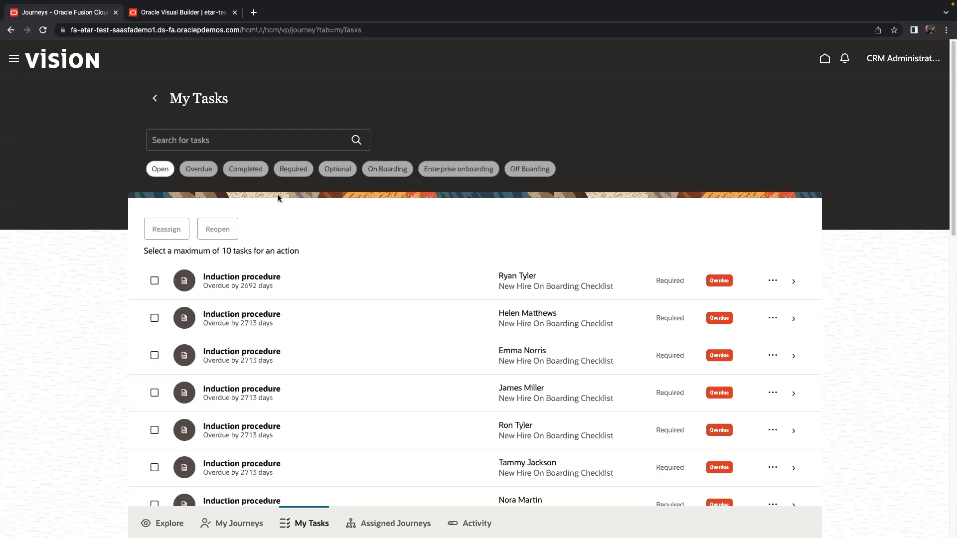
pyautogui.click(194, 12)
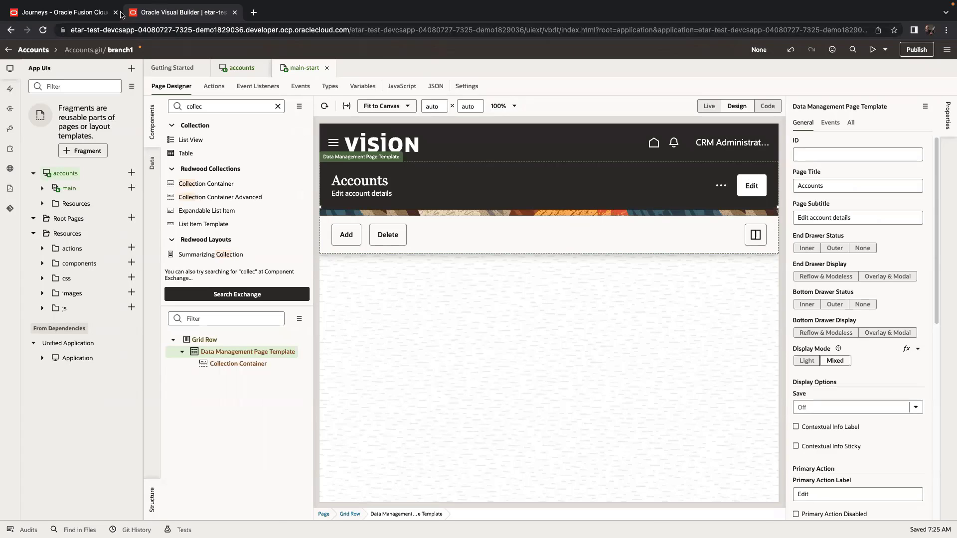
pyautogui.click(76, 14)
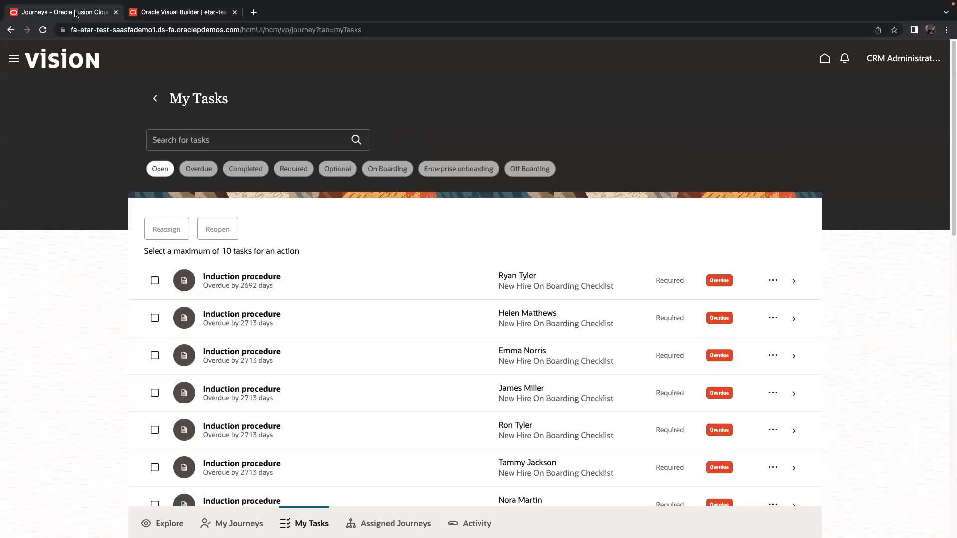
pyautogui.click(78, 62)
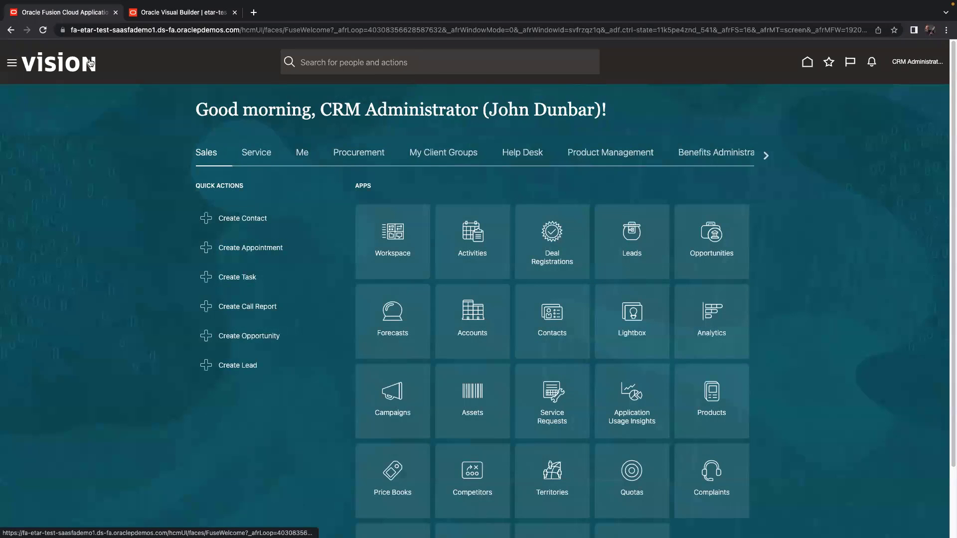
# Look at the Digital Sales Accounts app in Fusion, then return to the main-start designer.
pyautogui.click(765, 156)
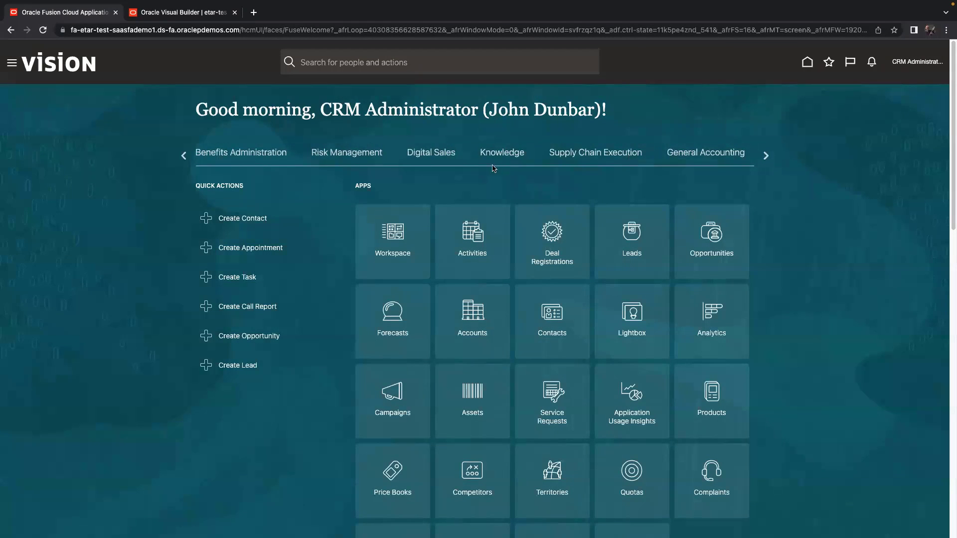
pyautogui.click(447, 157)
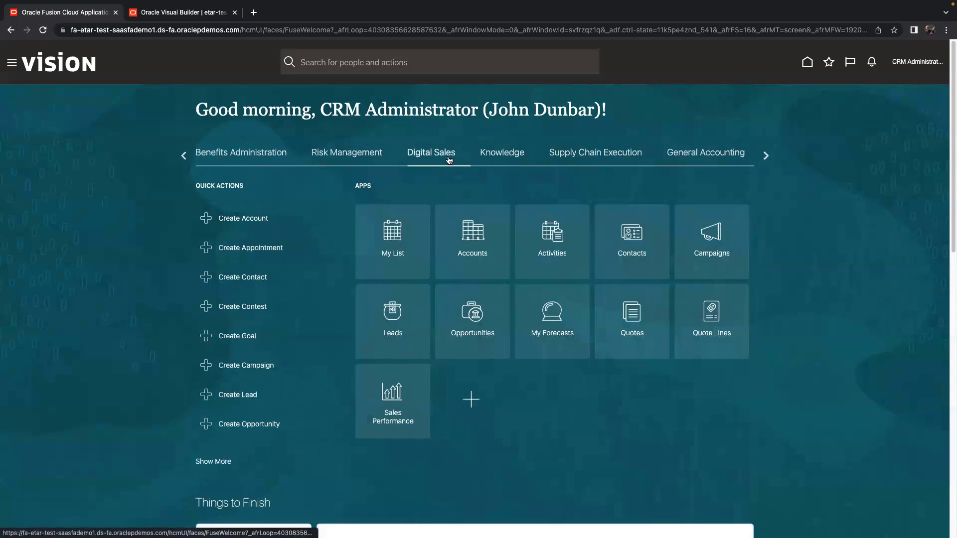
pyautogui.click(476, 250)
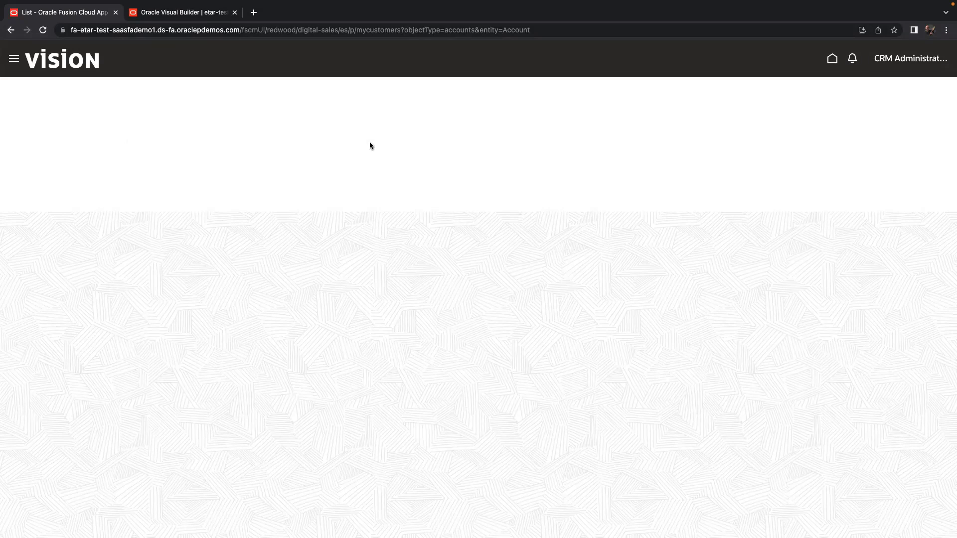
pyautogui.click(905, 58)
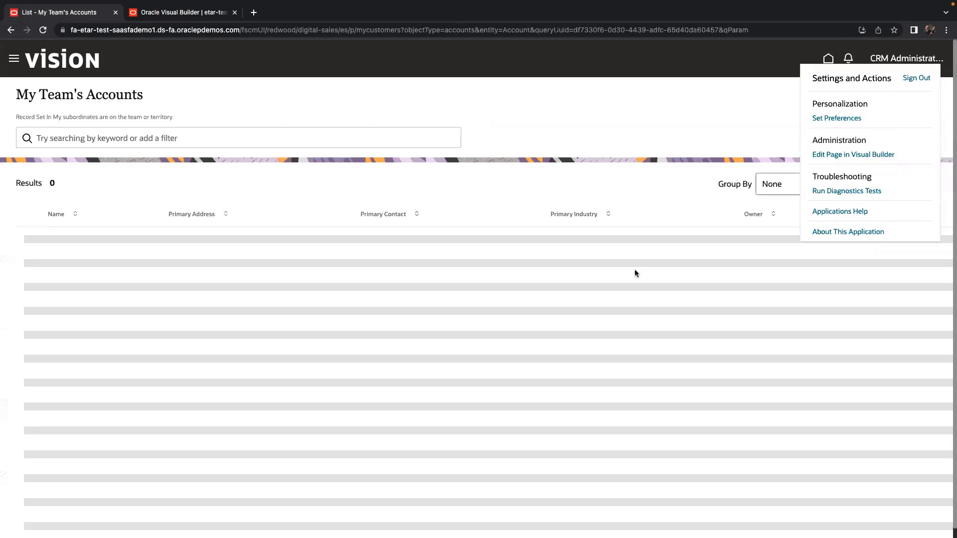
pyautogui.click(624, 106)
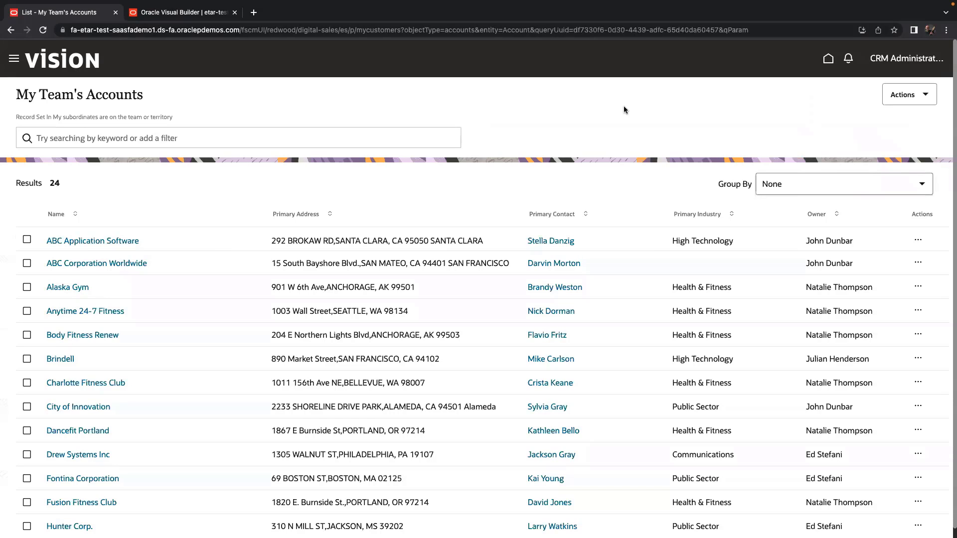
pyautogui.click(194, 15)
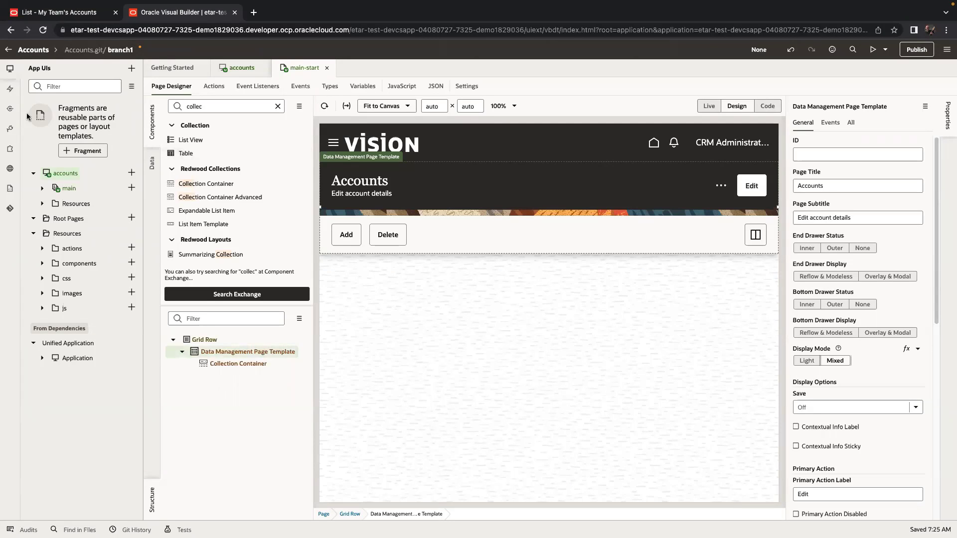
# Create a service connection from the Sales and Service catalog containing only accounts (Accounts).
pyautogui.click(10, 111)
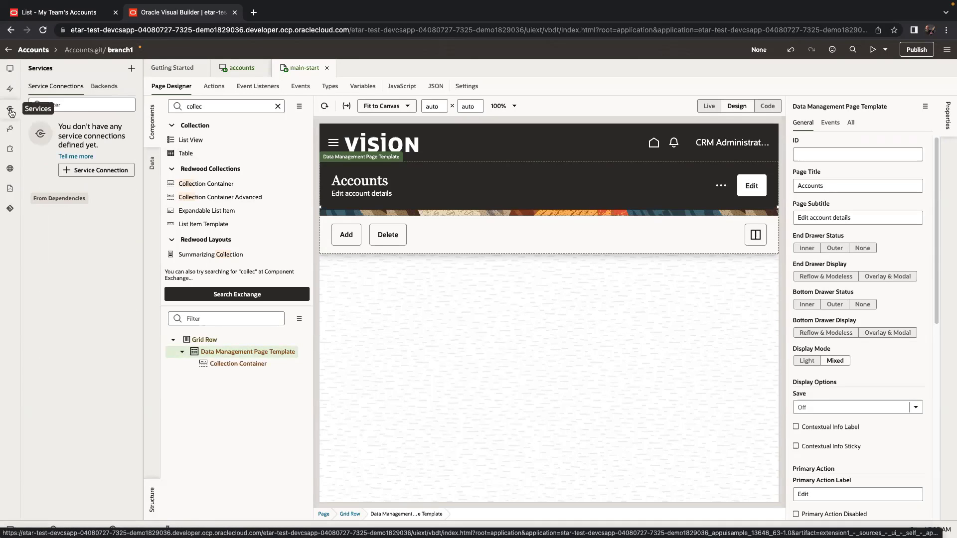
pyautogui.click(106, 171)
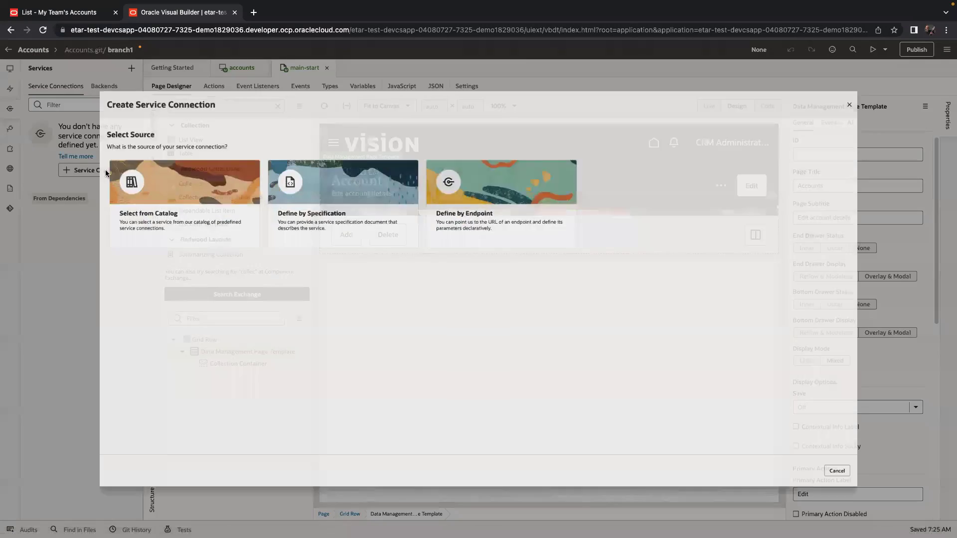
pyautogui.click(106, 174)
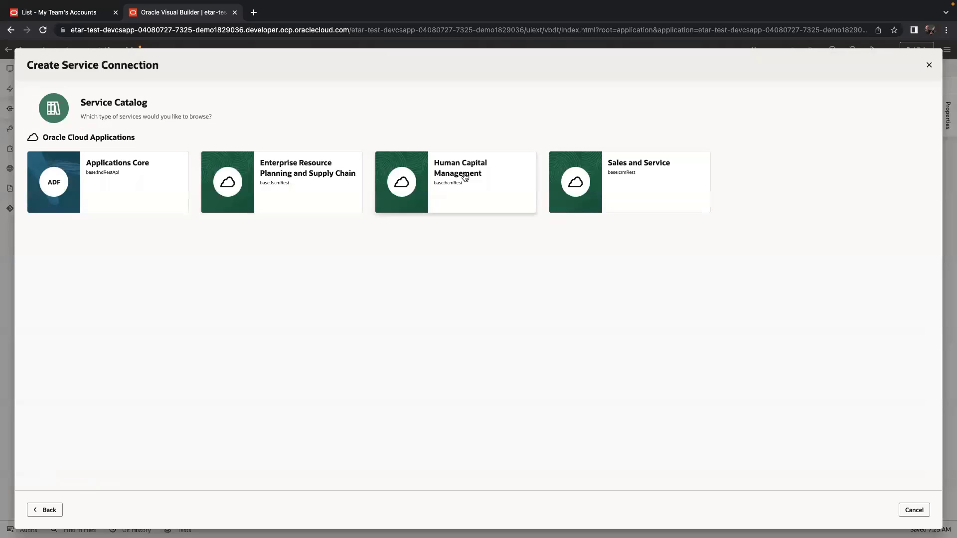
pyautogui.click(646, 180)
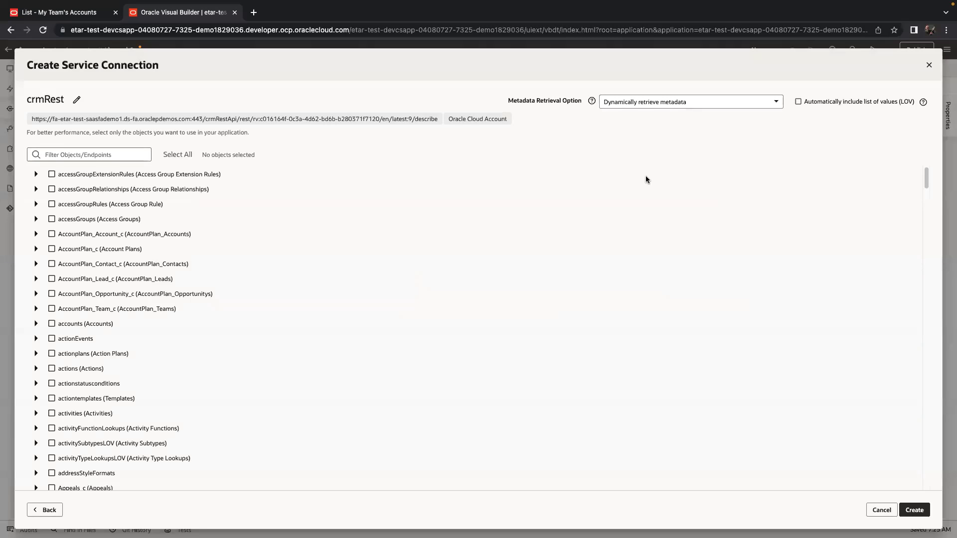
pyautogui.scroll(-15, 620, 252)
pyautogui.scroll(-20, 619, 254)
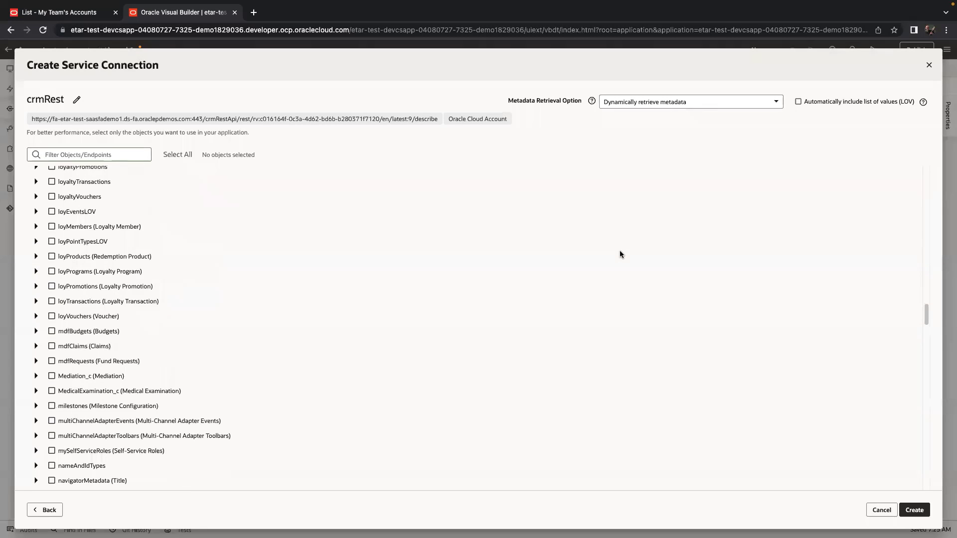
pyautogui.scroll(-20, 620, 254)
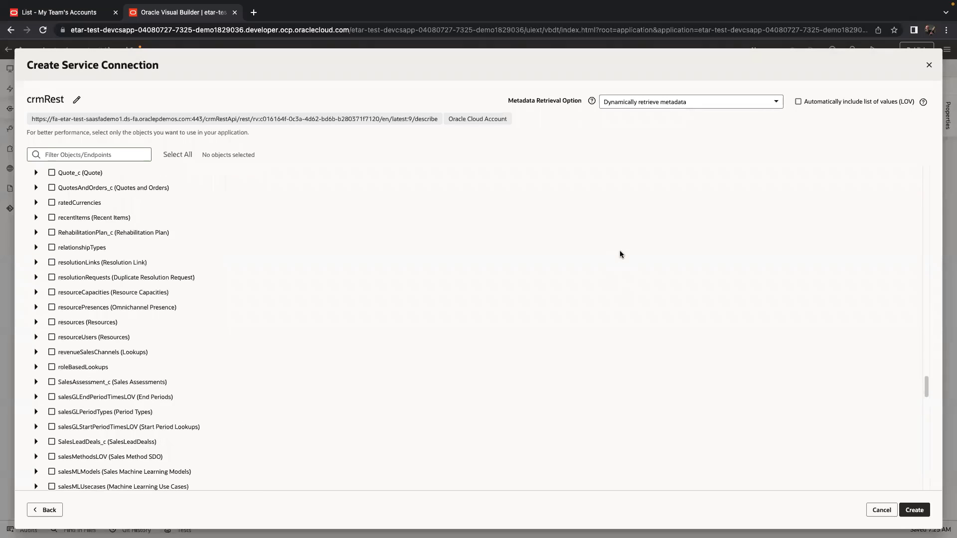
pyautogui.scroll(-10, 638, 264)
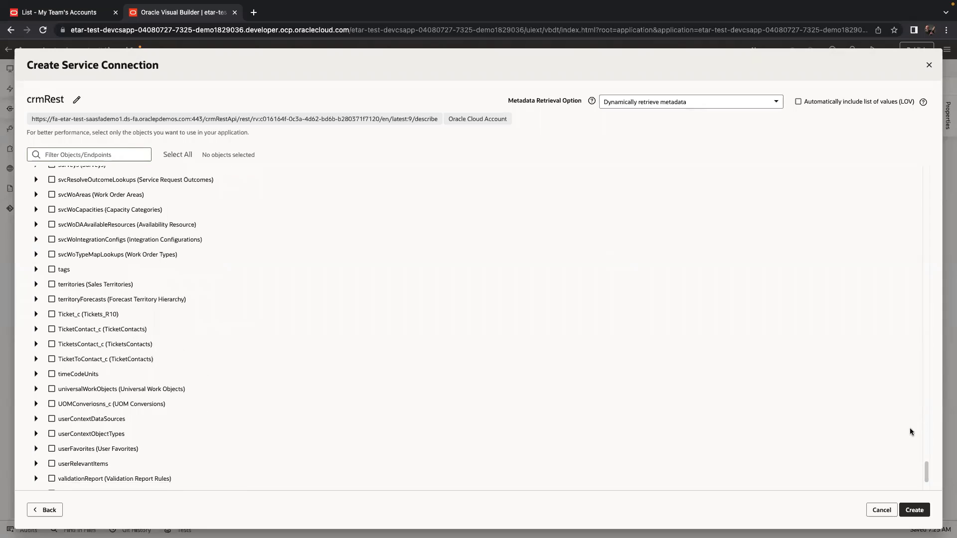
pyautogui.moveTo(927, 468); pyautogui.dragTo(913, 90)
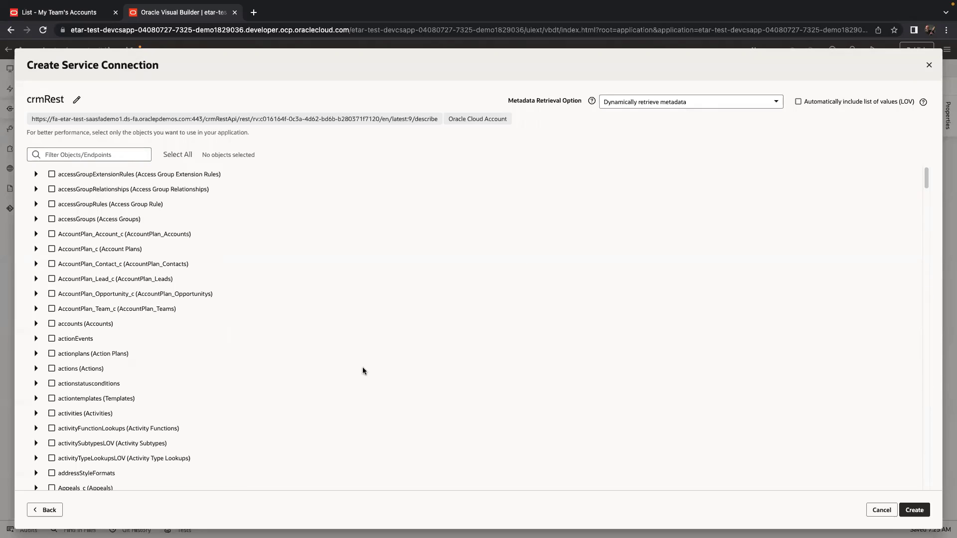
pyautogui.click(51, 324)
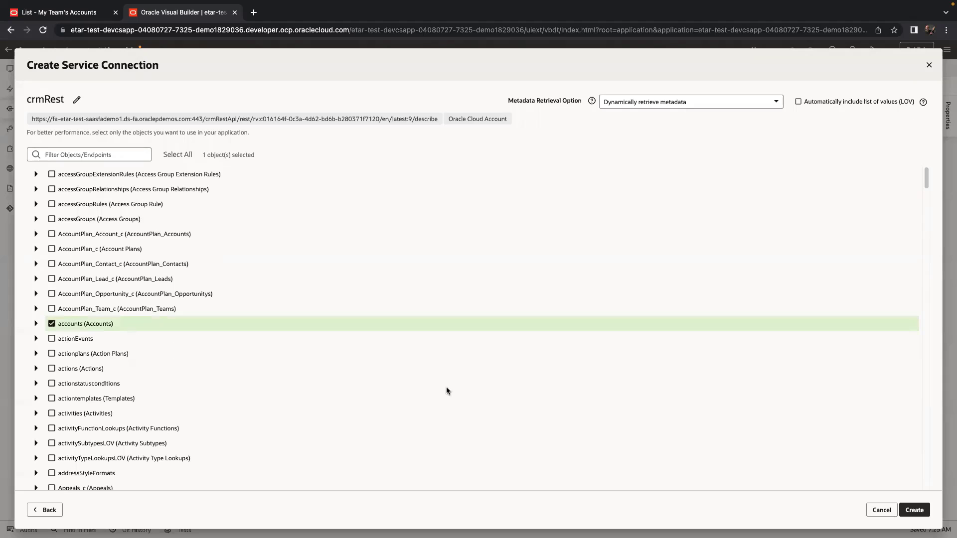
pyautogui.click(915, 510)
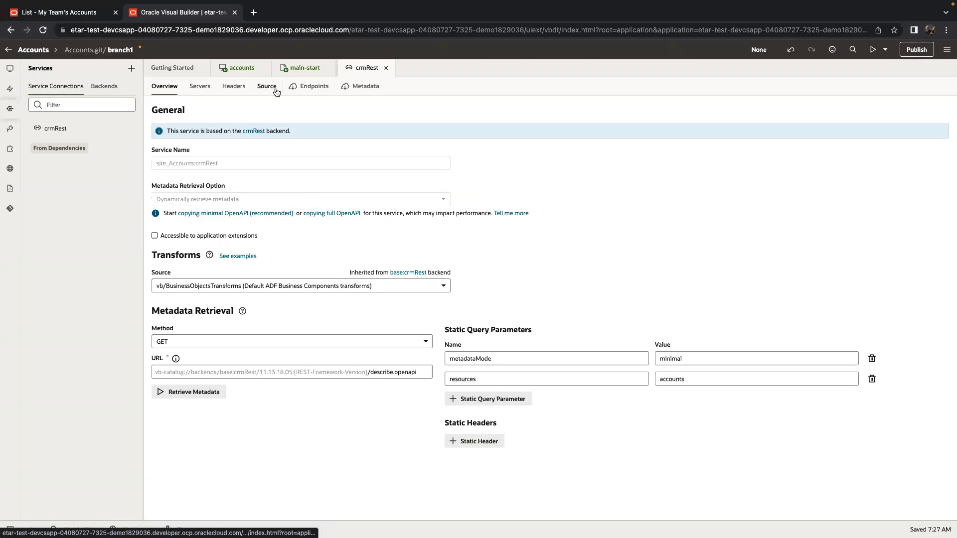
# Drag site_Accounts:crmRest accounts onto the Collection Container's Default slot and render it as a Table.
pyautogui.click(305, 68)
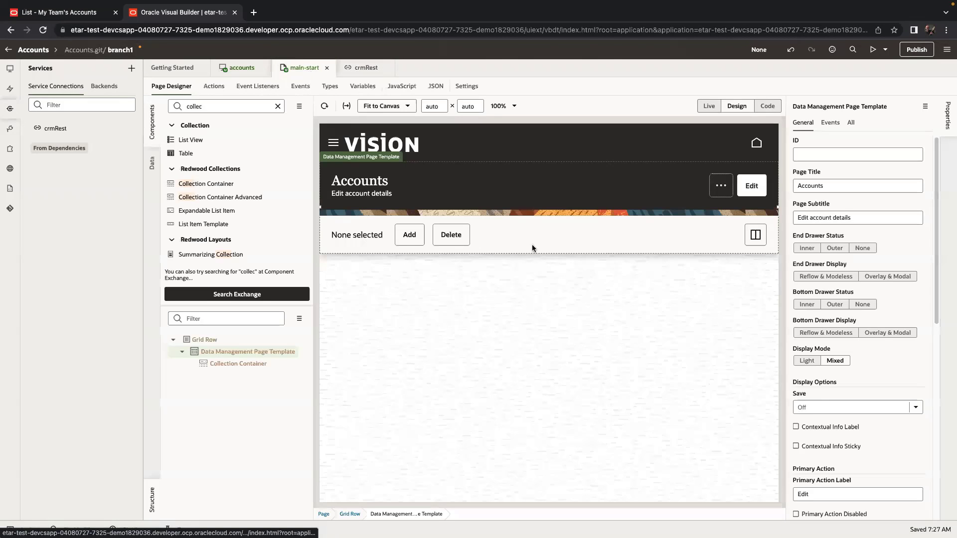
pyautogui.click(152, 164)
pyautogui.click(169, 125)
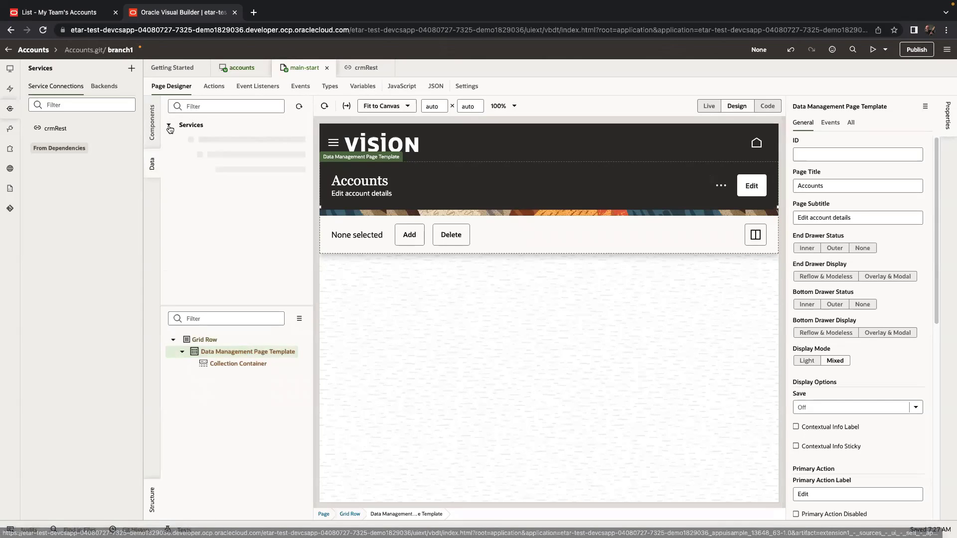
pyautogui.click(178, 140)
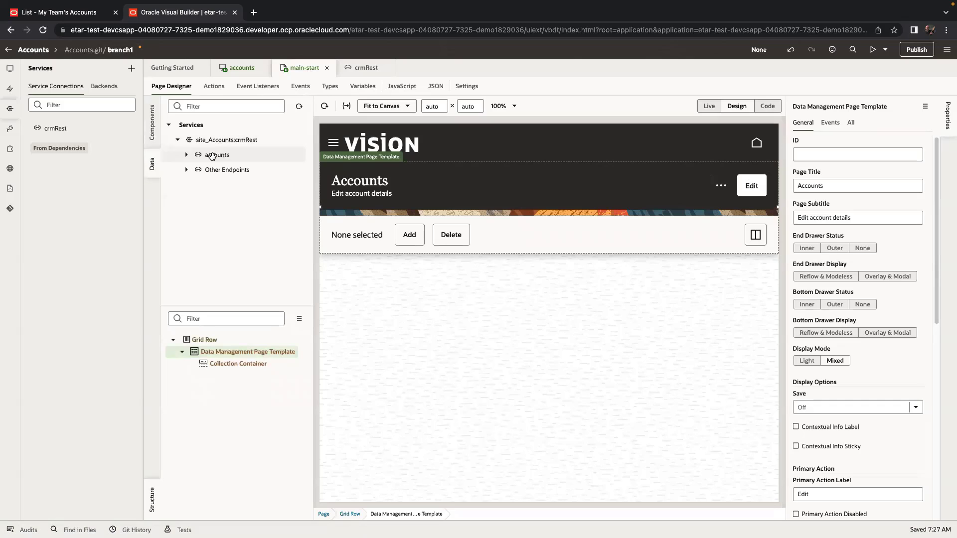
pyautogui.moveTo(212, 155); pyautogui.dragTo(462, 253)
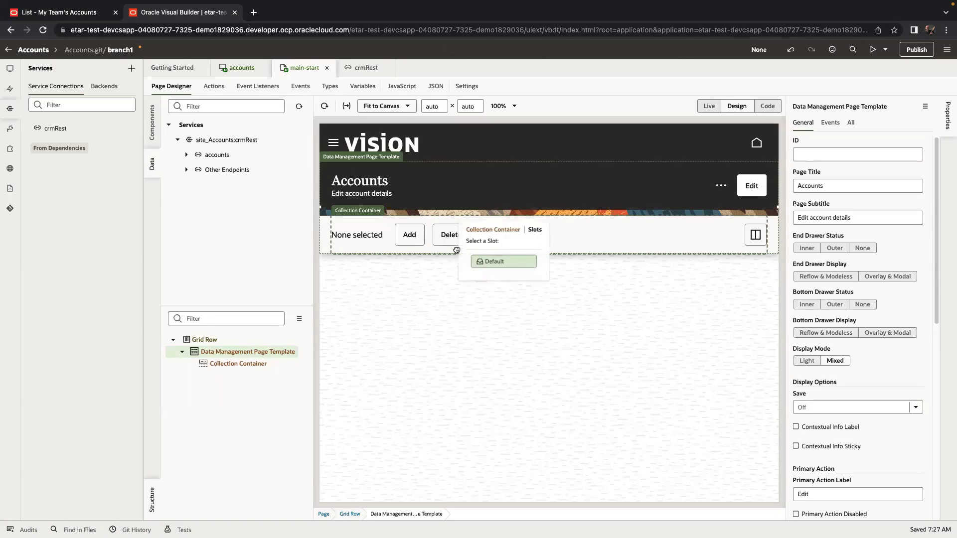
pyautogui.click(500, 263)
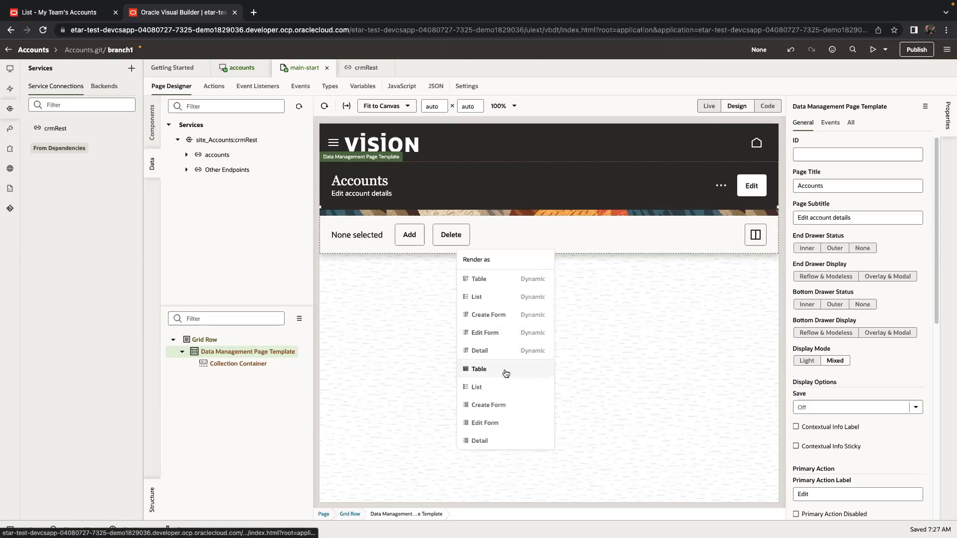
pyautogui.click(240, 422)
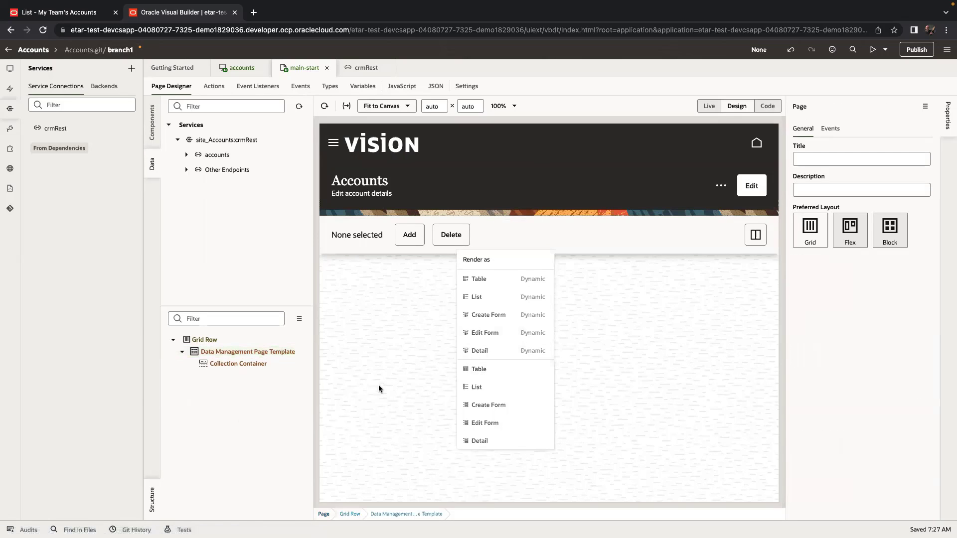
pyautogui.click(503, 366)
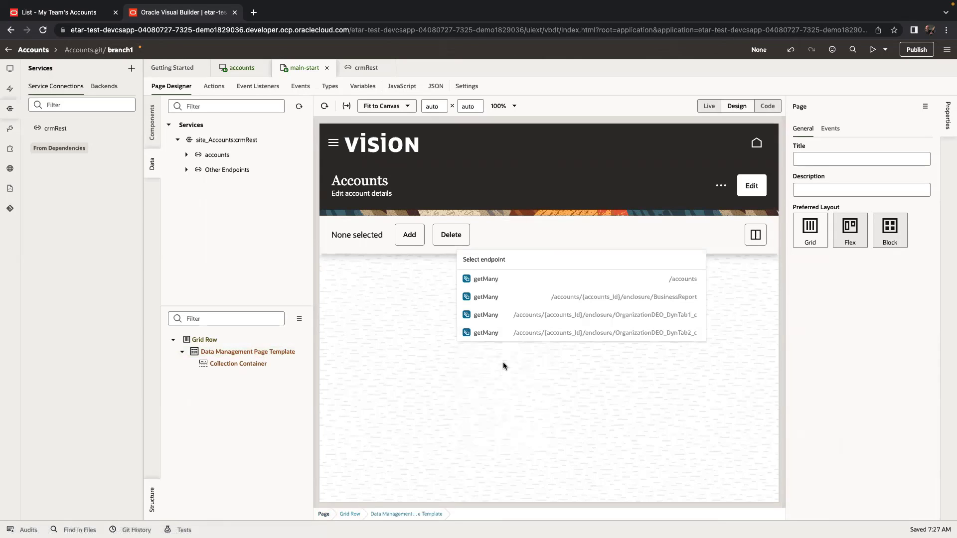
# Use the getMany /accounts endpoint and add OrganizationName, OwnerName and CEOName as table columns.
pyautogui.click(500, 284)
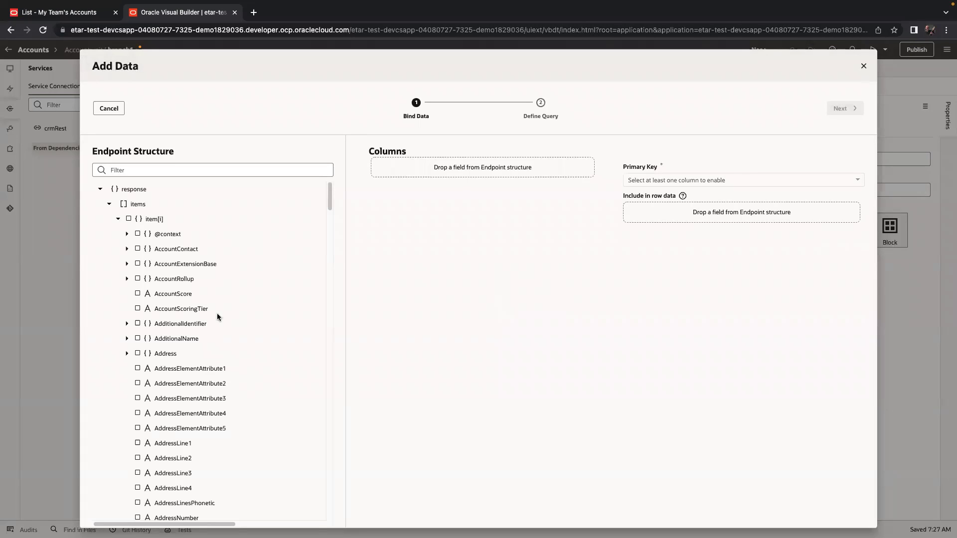
pyautogui.scroll(-15, 221, 342)
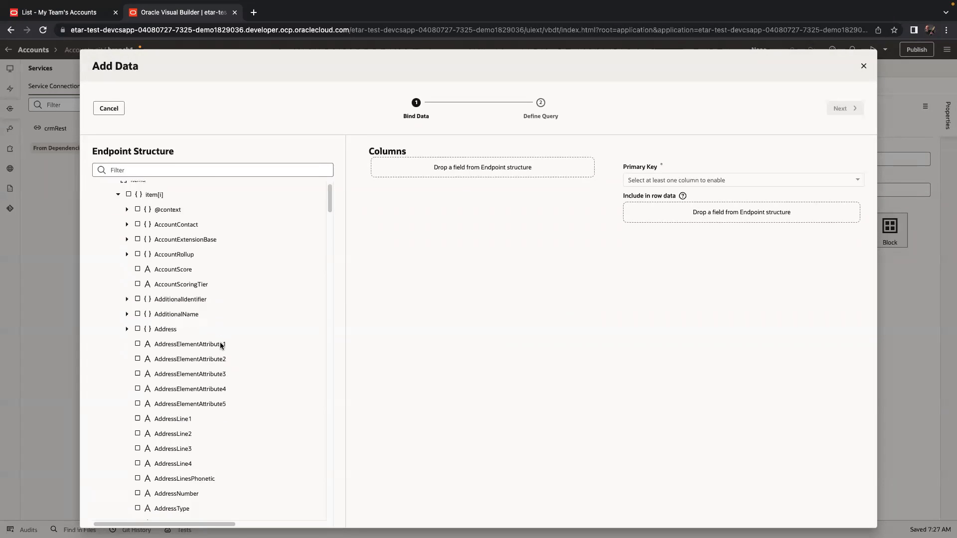
pyautogui.scroll(-20, 220, 343)
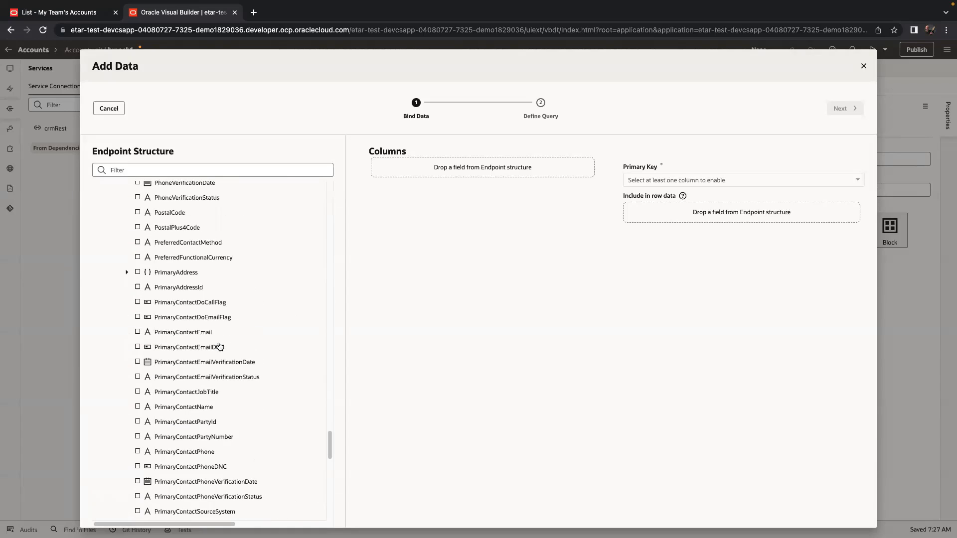
pyautogui.scroll(15, 219, 348)
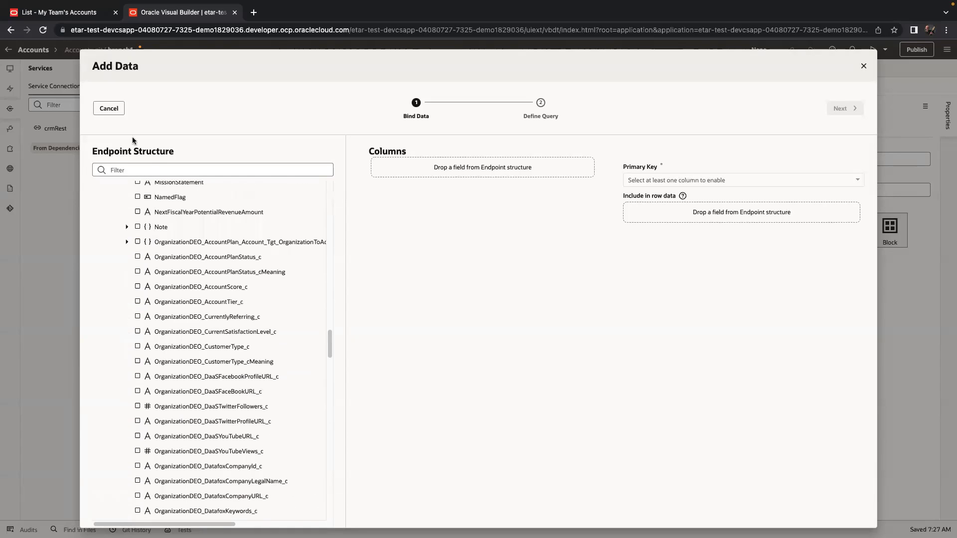
pyautogui.click(148, 169)
pyautogui.write('name')
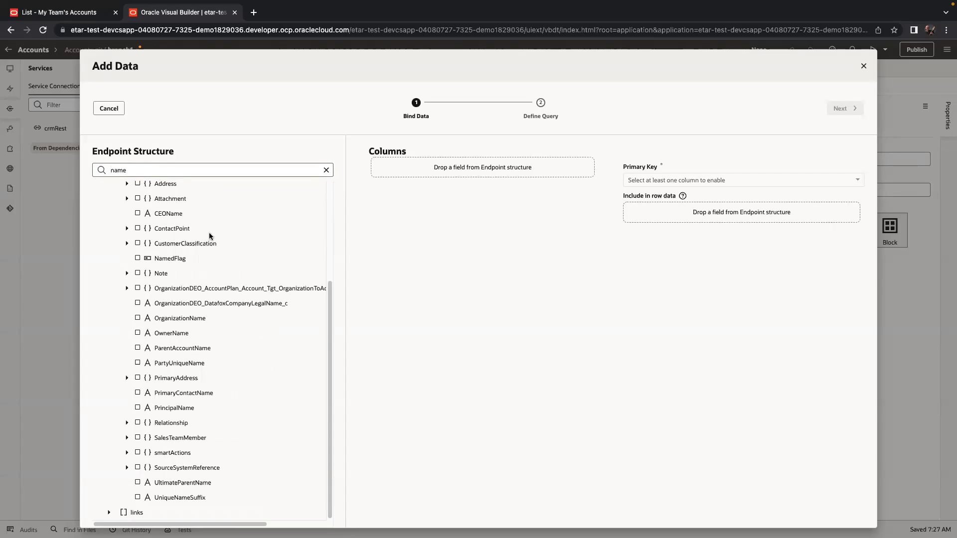
pyautogui.click(195, 318)
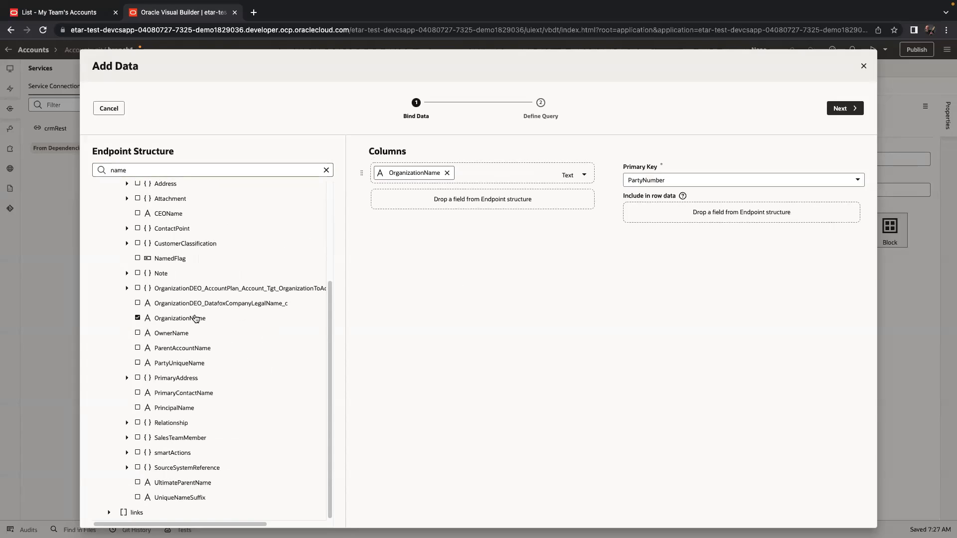
pyautogui.click(179, 335)
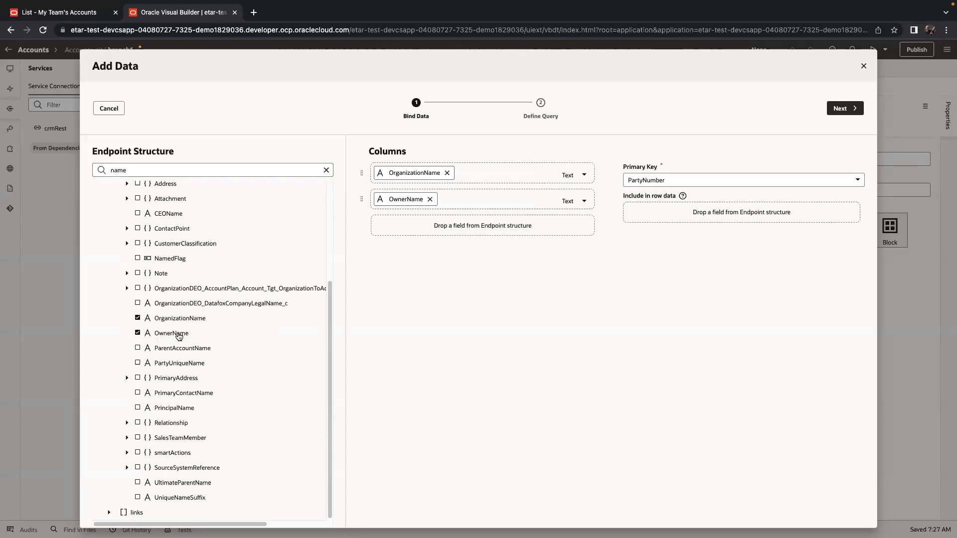
pyautogui.click(161, 215)
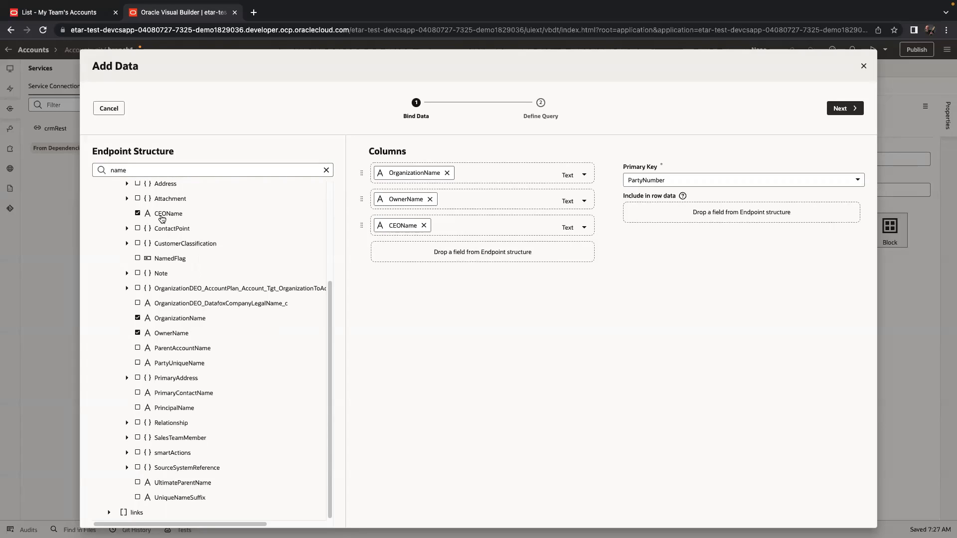
# Add NextFiscalYearPotentialRevenueAmount as a column and finish the Add Data wizard.
pyautogui.doubleClick(171, 170)
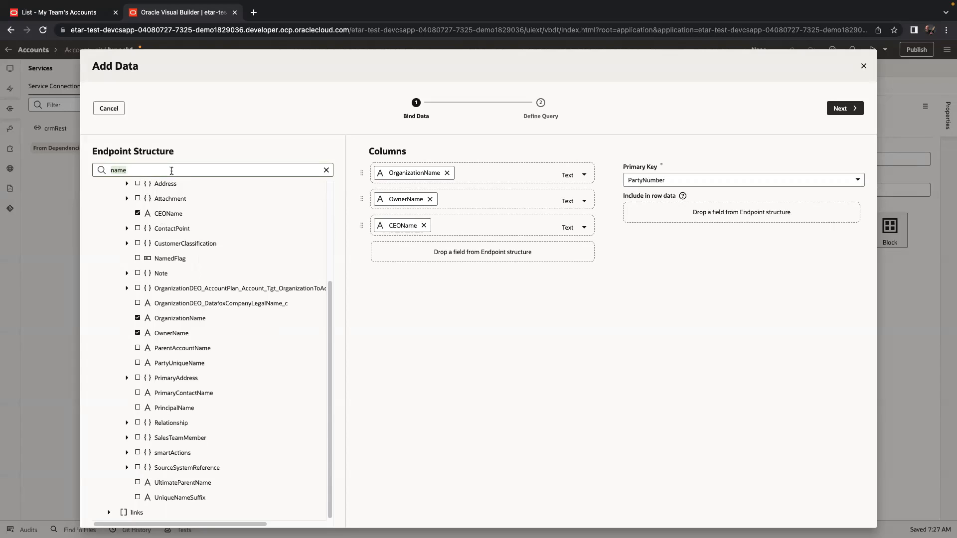
pyautogui.hotkey('ctrl', 'a')
pyautogui.write('reven')
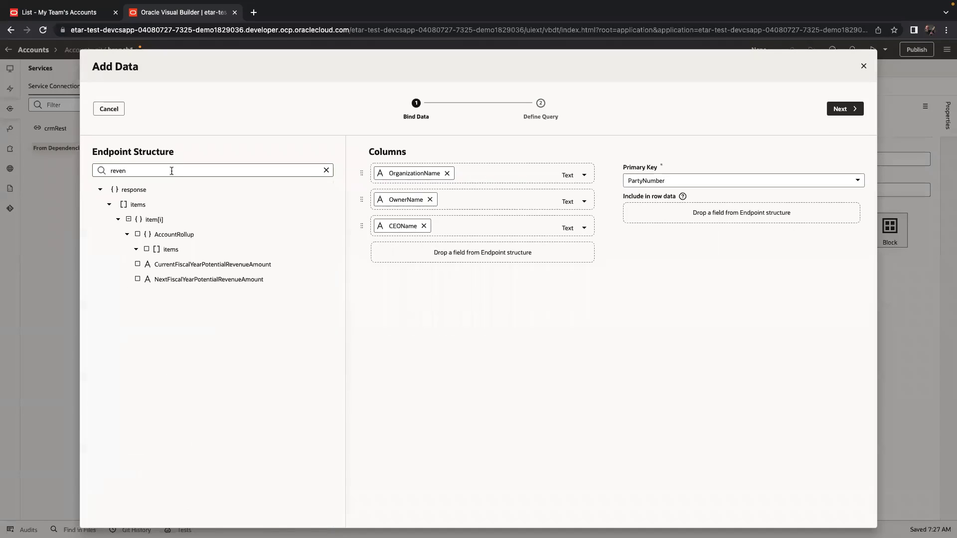
pyautogui.click(228, 370)
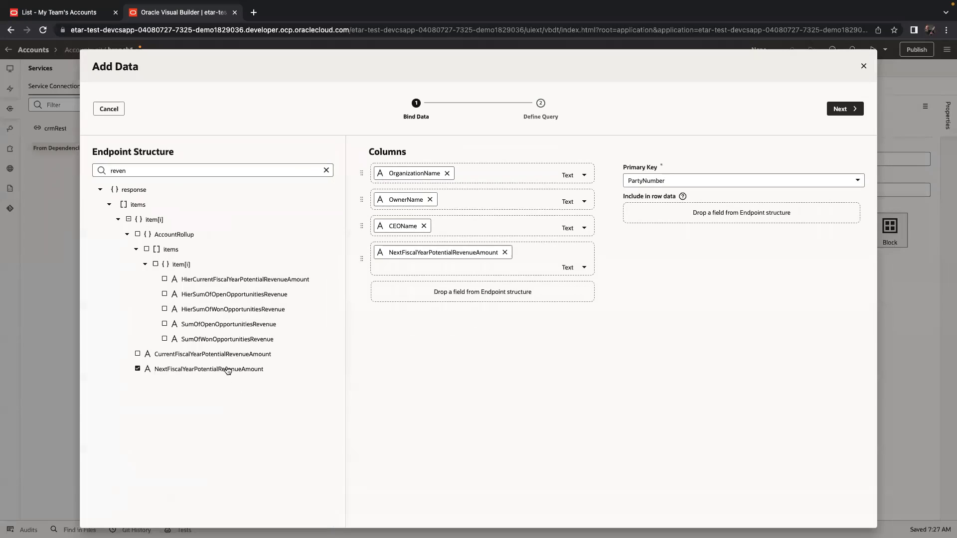
pyautogui.click(842, 109)
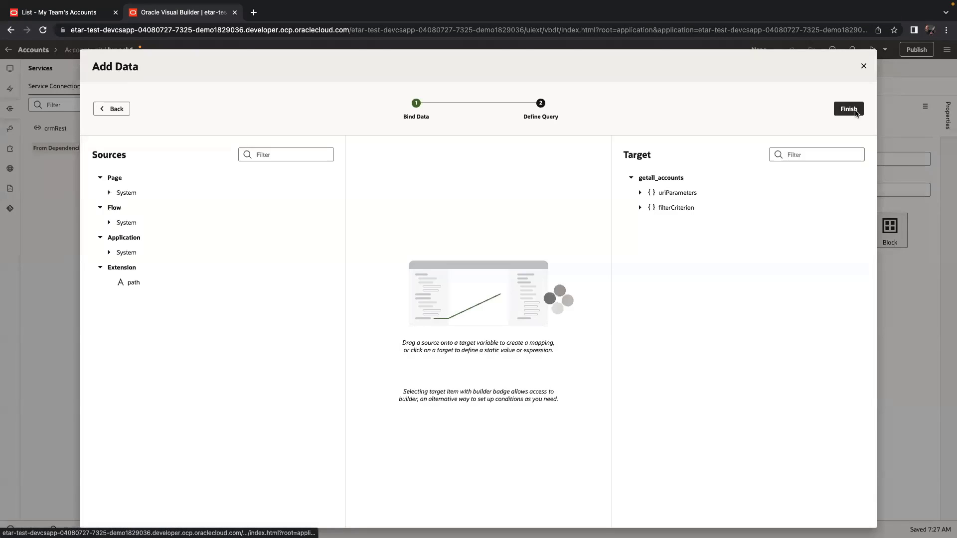
pyautogui.click(848, 109)
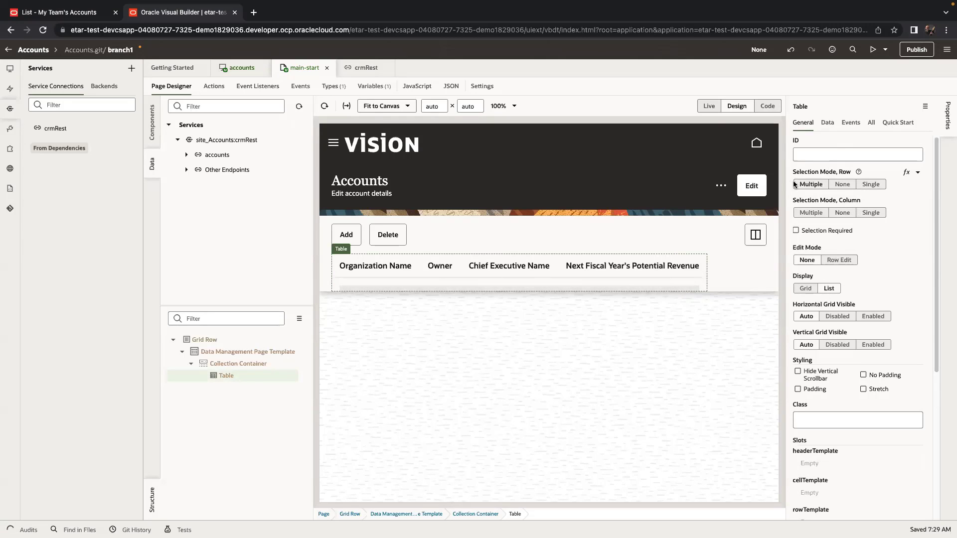
# Set the Accounts table's style property to height:500px; so its rows display.
pyautogui.click(872, 123)
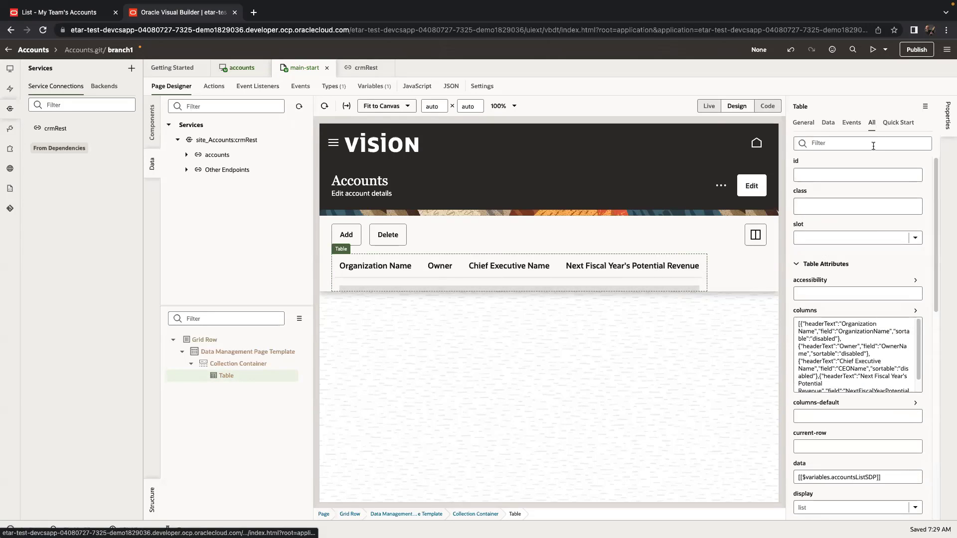
pyautogui.click(873, 144)
pyautogui.write('style')
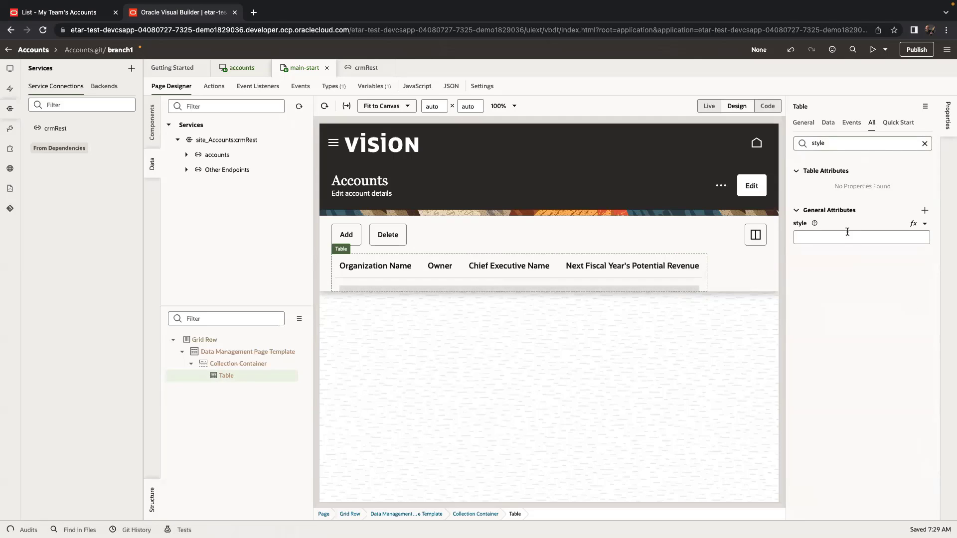
pyautogui.click(846, 236)
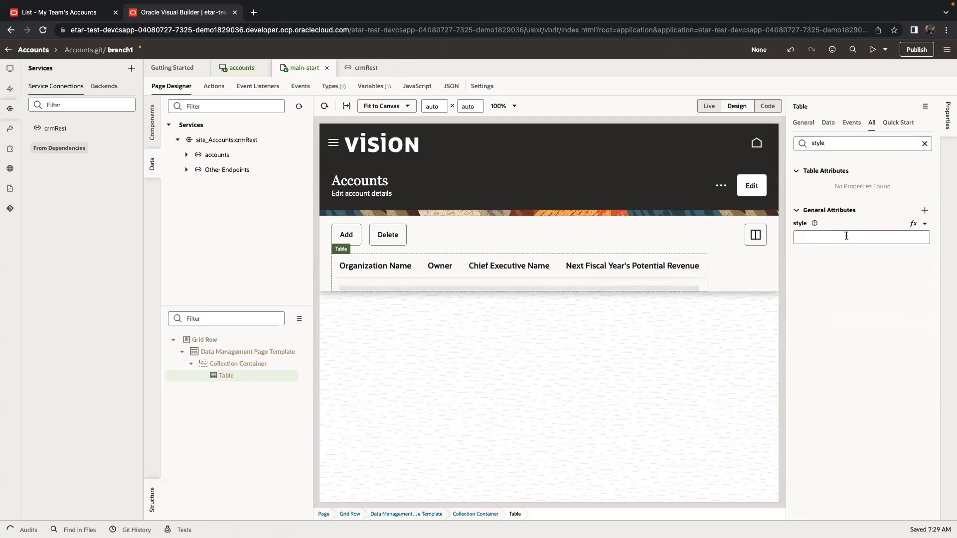
pyautogui.write('height:500px;')
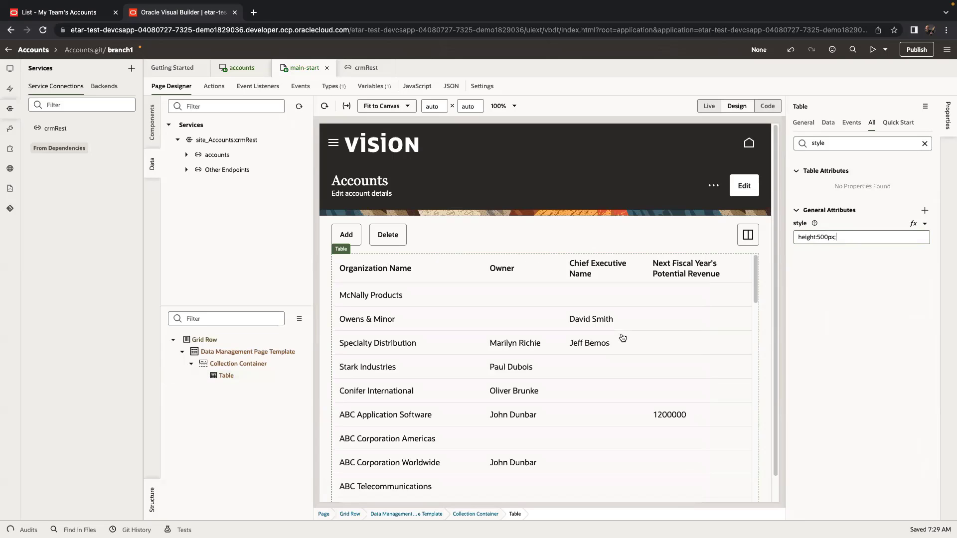
pyautogui.scroll(-10, 623, 338)
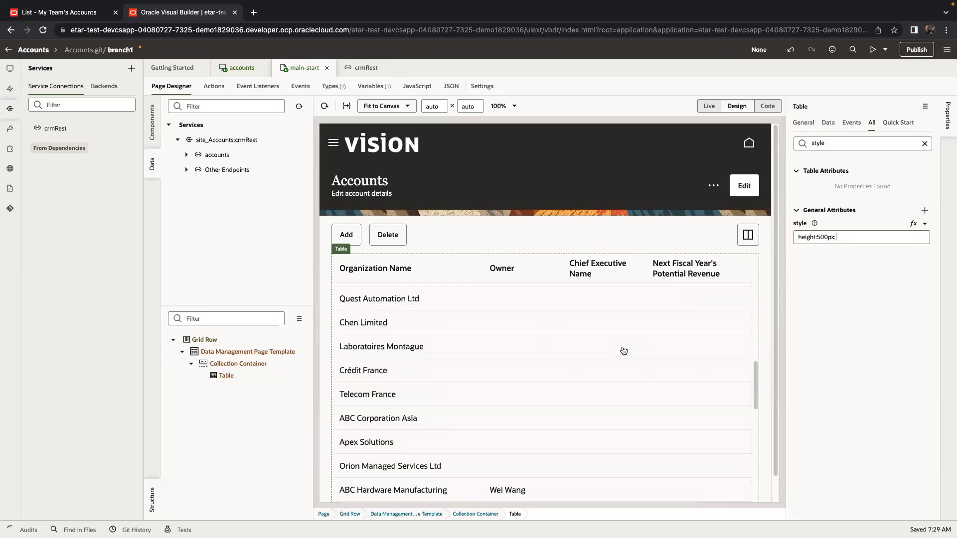
pyautogui.scroll(10, 623, 349)
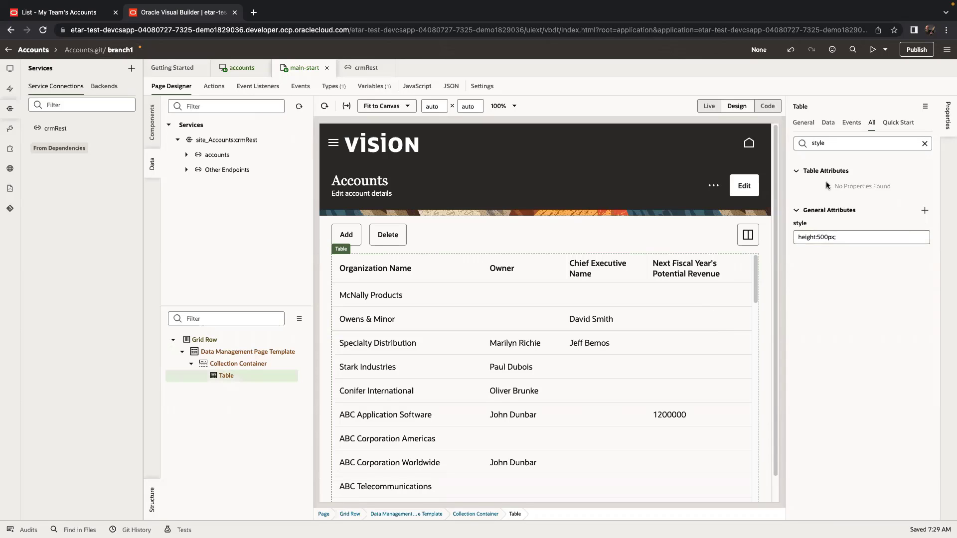
pyautogui.click(890, 122)
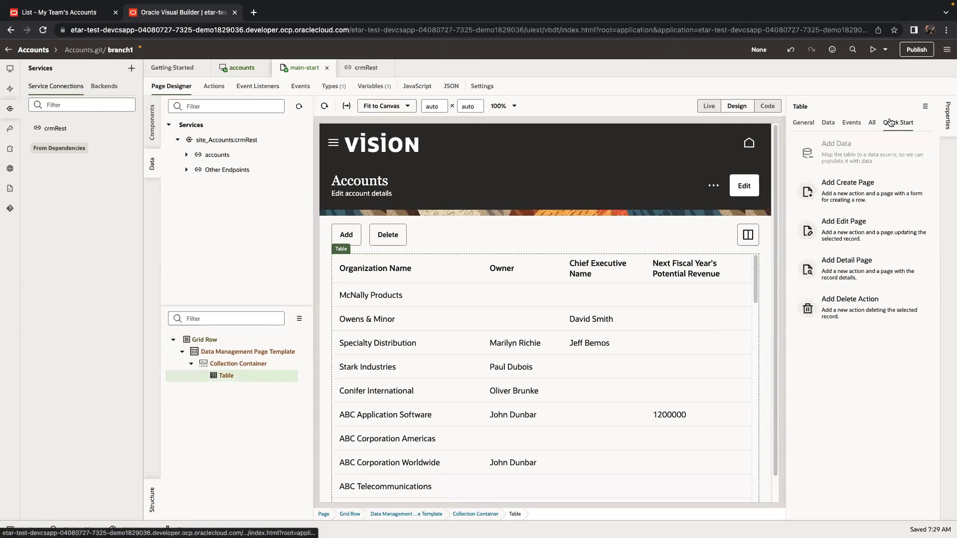
# Create an edit page with OrganizationName, CEOName and NextFiscalYearPotentialRevenueAmount as editable fields.
pyautogui.click(858, 223)
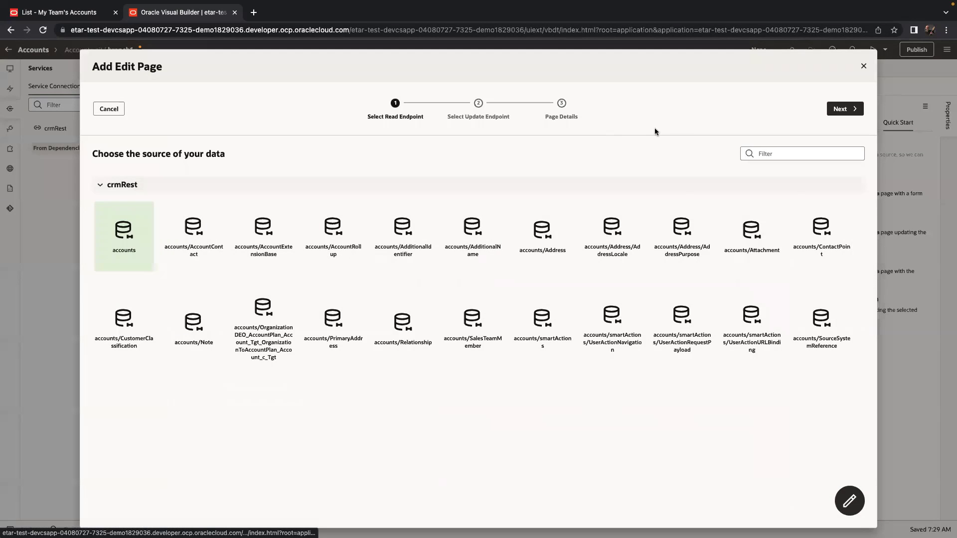
pyautogui.click(840, 110)
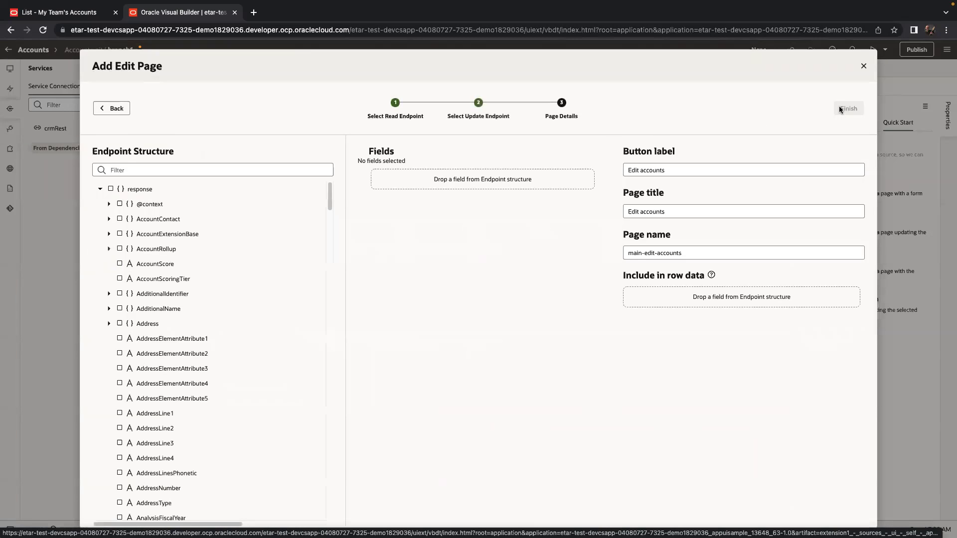
pyautogui.click(170, 169)
pyautogui.write('name')
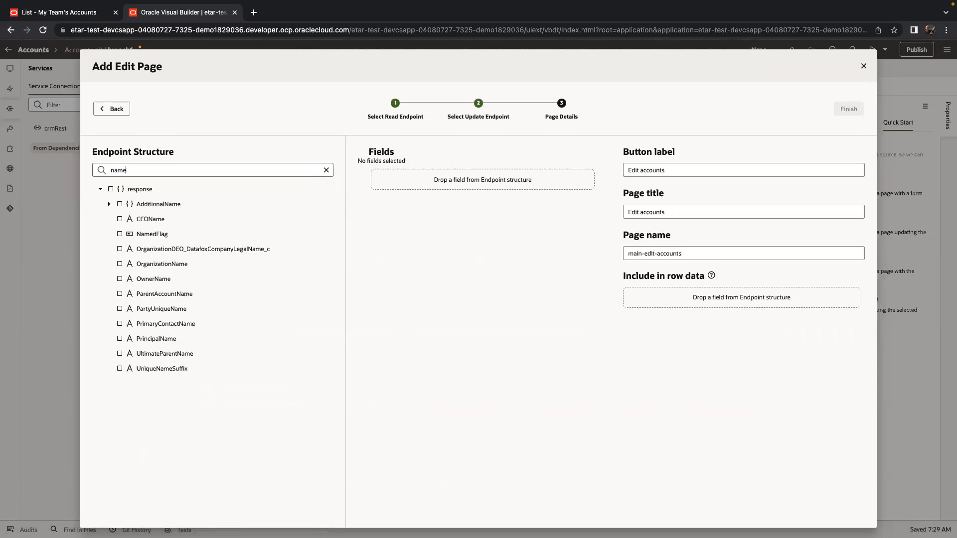
pyautogui.click(141, 266)
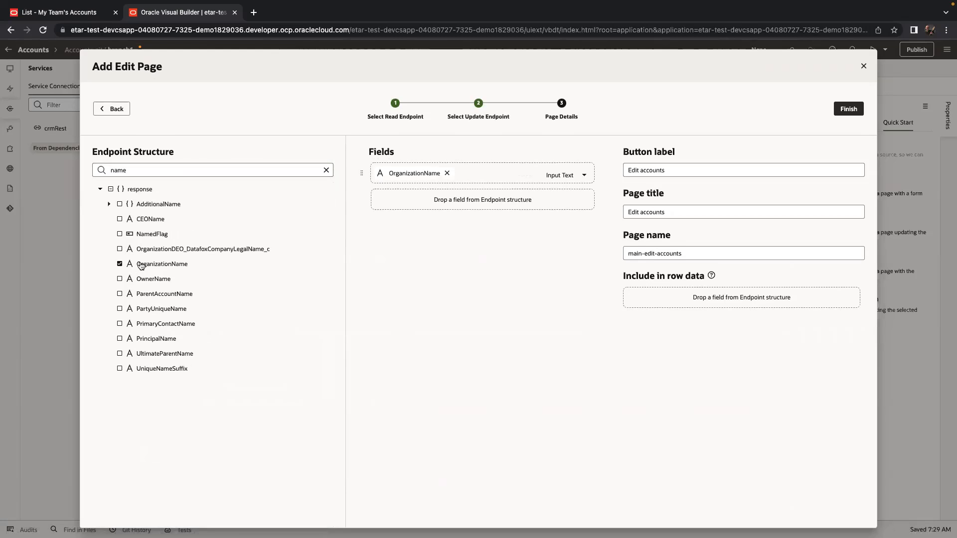
pyautogui.click(151, 219)
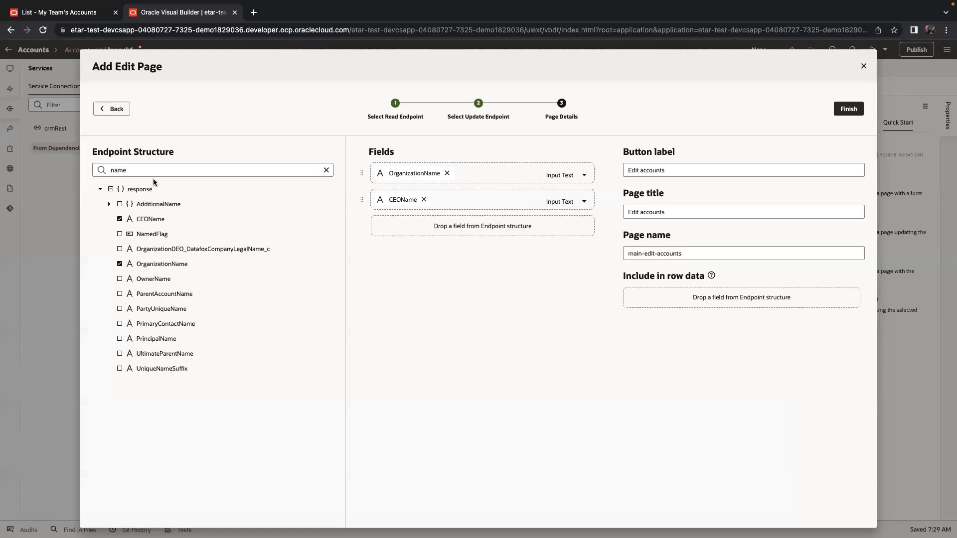
pyautogui.doubleClick(153, 171)
pyautogui.press('BackSpace')
pyautogui.write('reven')
pyautogui.click(167, 220)
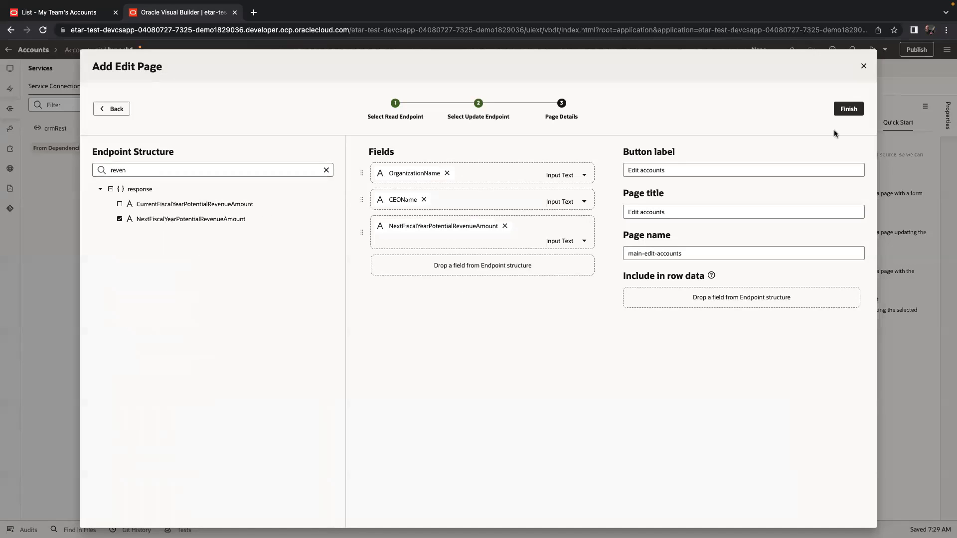
pyautogui.click(850, 110)
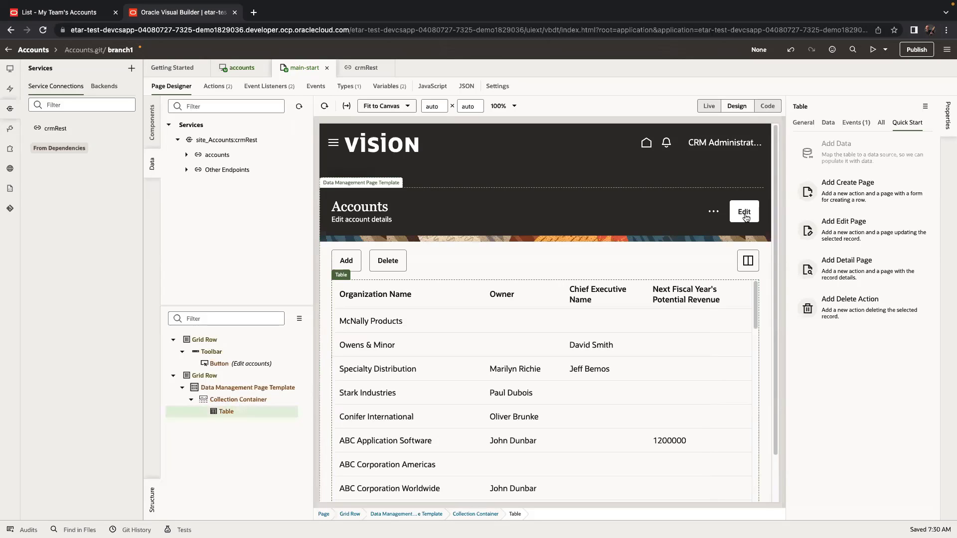
# Create an spPrimaryAction event on the Data Management Page Template.
pyautogui.click(690, 219)
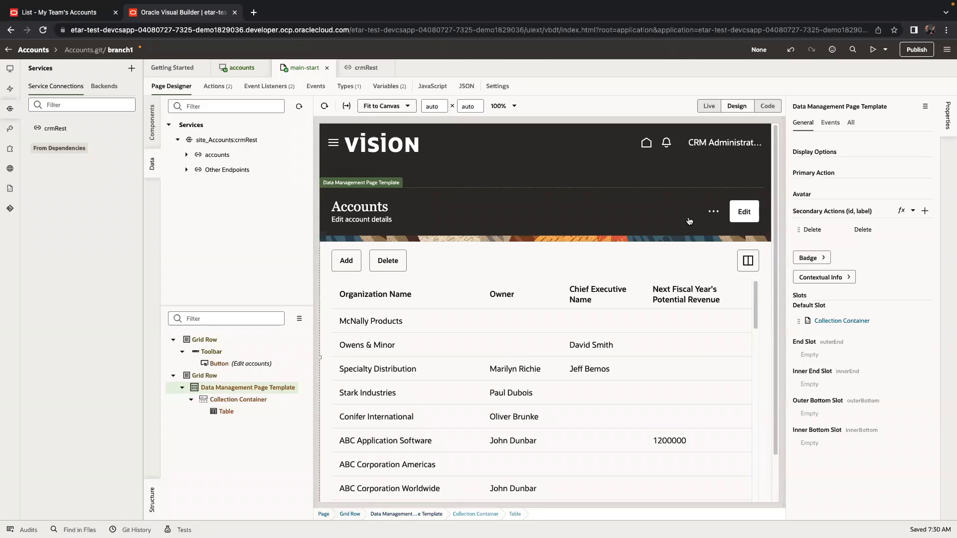
pyautogui.click(830, 123)
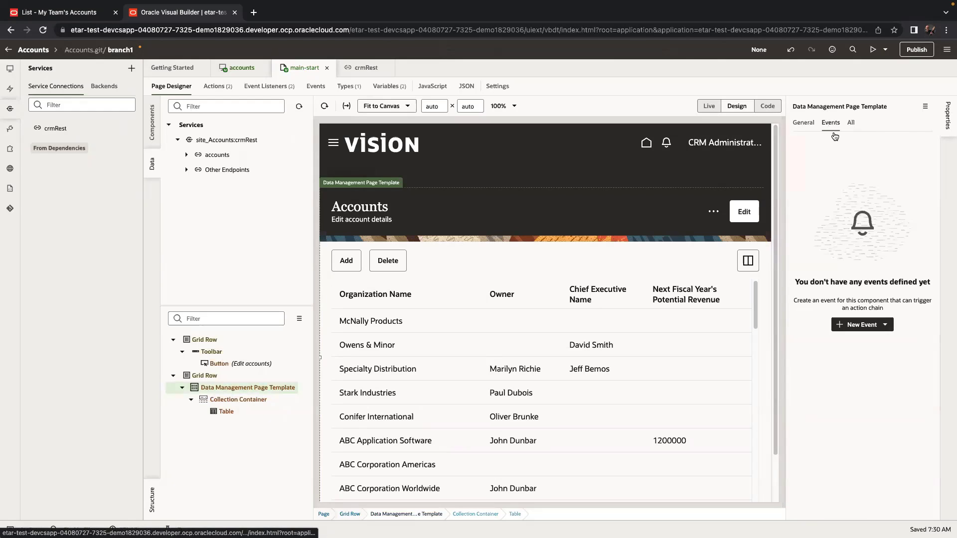
pyautogui.click(868, 325)
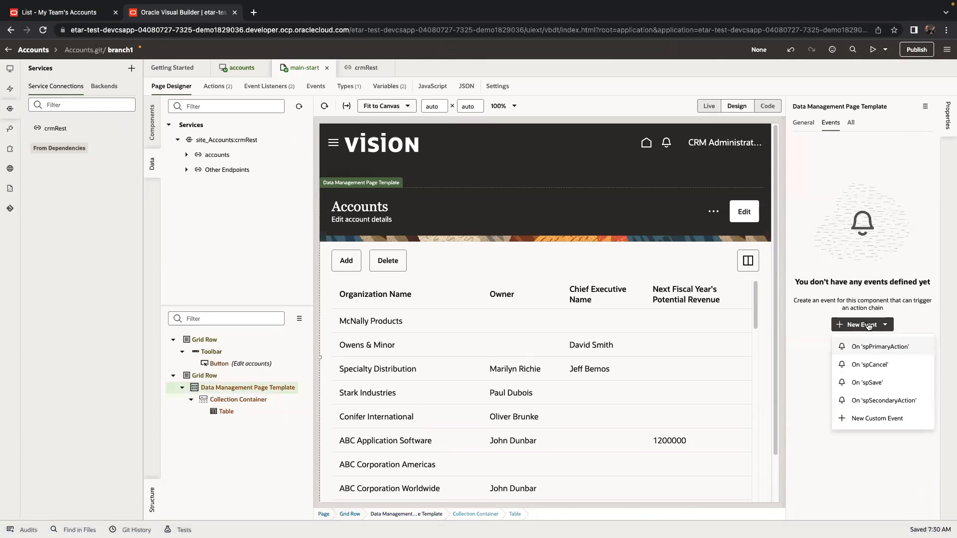
pyautogui.click(889, 348)
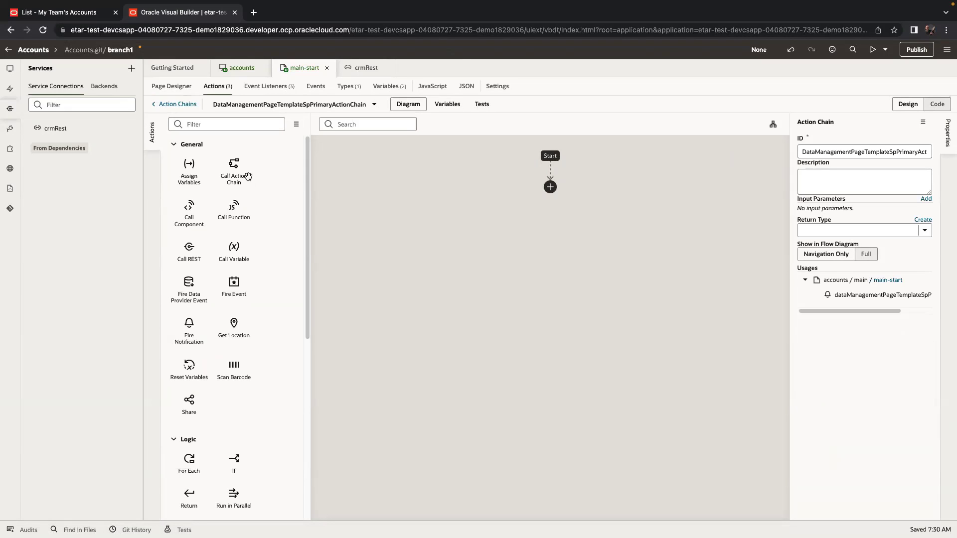
# Call navigateToEditAccountsChain, mapping the table's selected id to accountsId.
pyautogui.moveTo(233, 167); pyautogui.dragTo(541, 188)
pyautogui.click(893, 239)
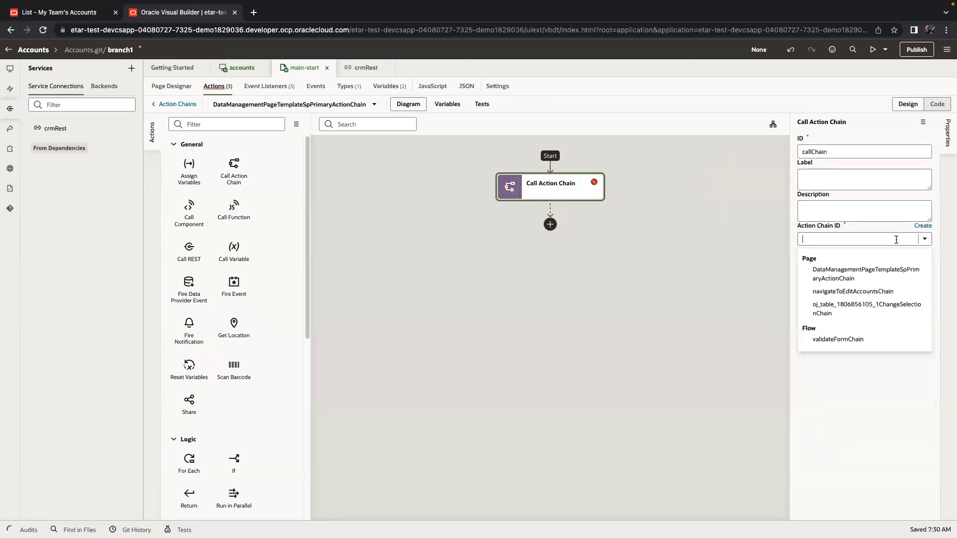
pyautogui.click(892, 292)
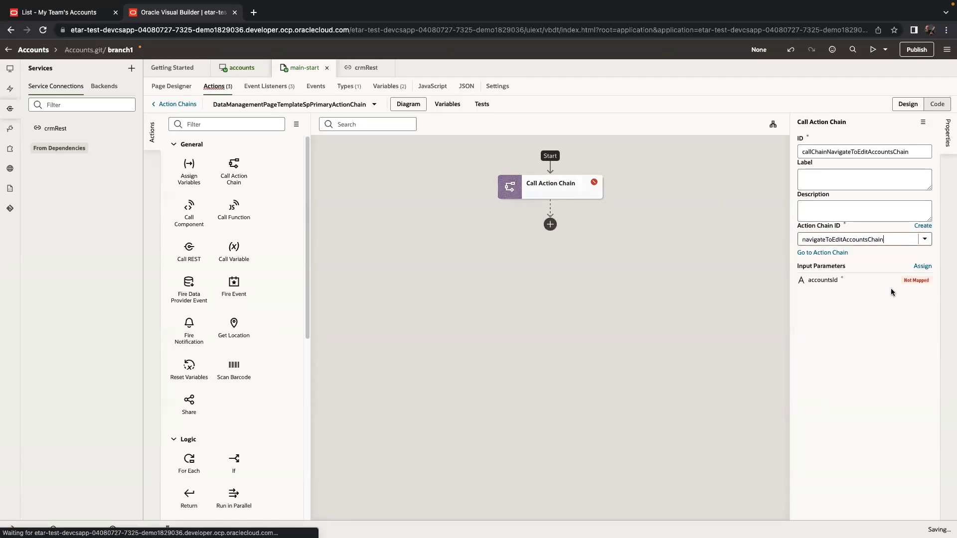
pyautogui.click(909, 281)
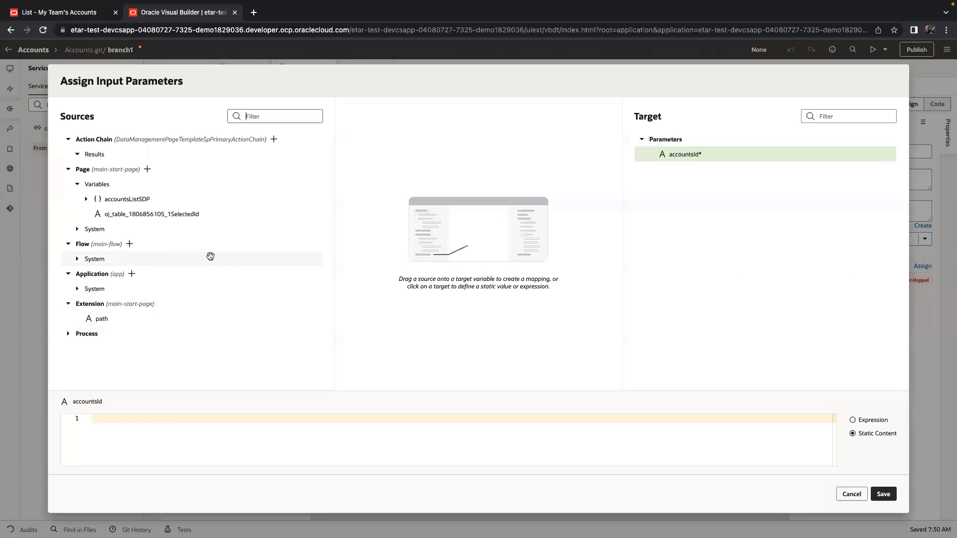
pyautogui.moveTo(160, 214); pyautogui.dragTo(797, 159)
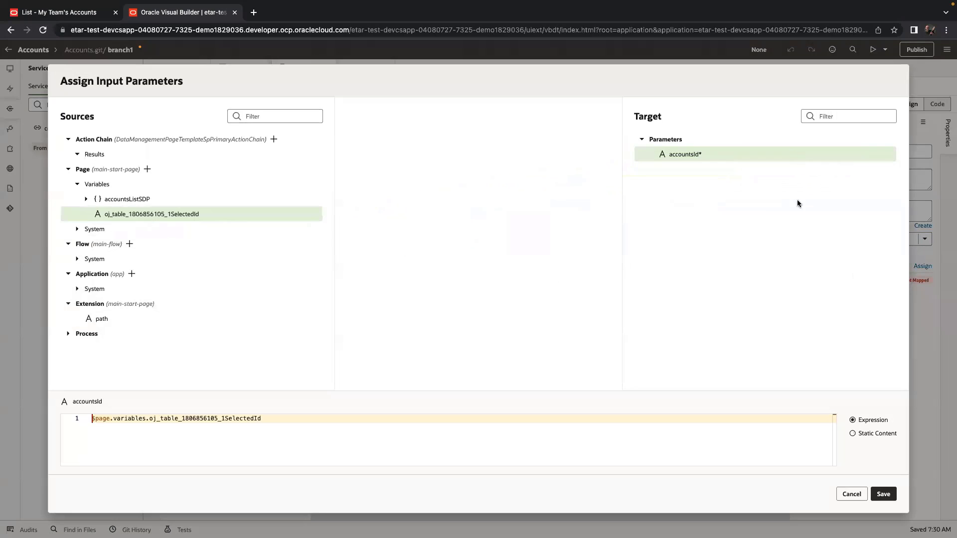
pyautogui.click(883, 494)
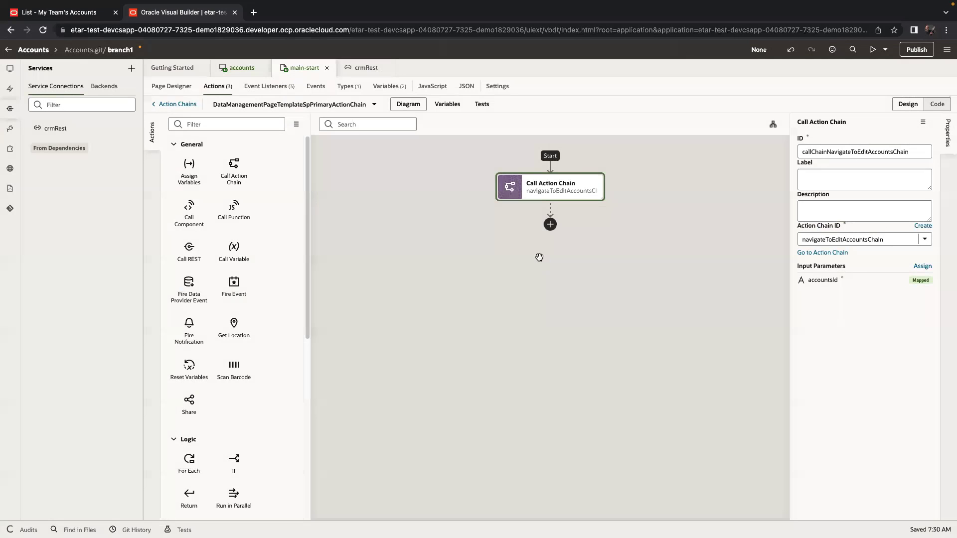
pyautogui.click(182, 88)
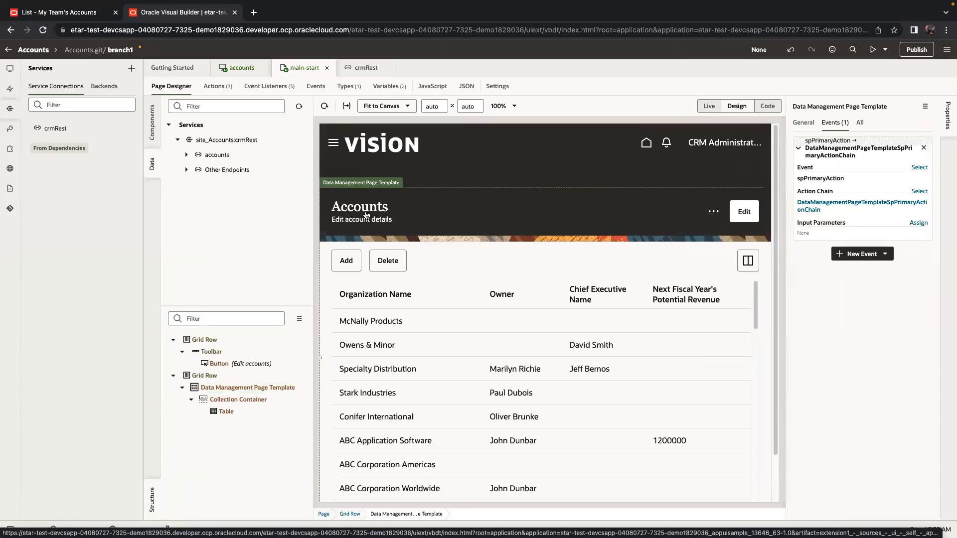
# Preview the running app and select the Dixon Industries row in the Accounts table.
pyautogui.click(872, 50)
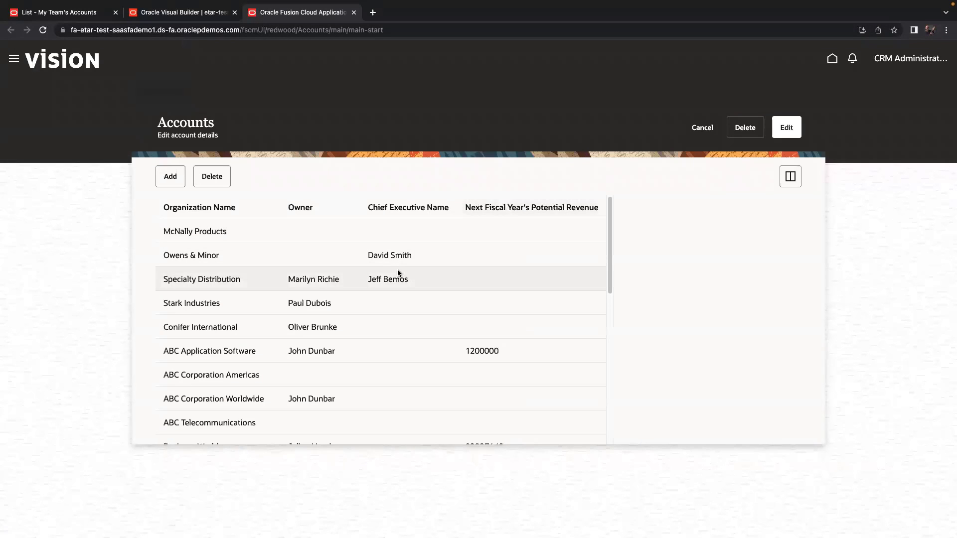
pyautogui.scroll(-2, 397, 273)
pyautogui.scroll(2, 398, 273)
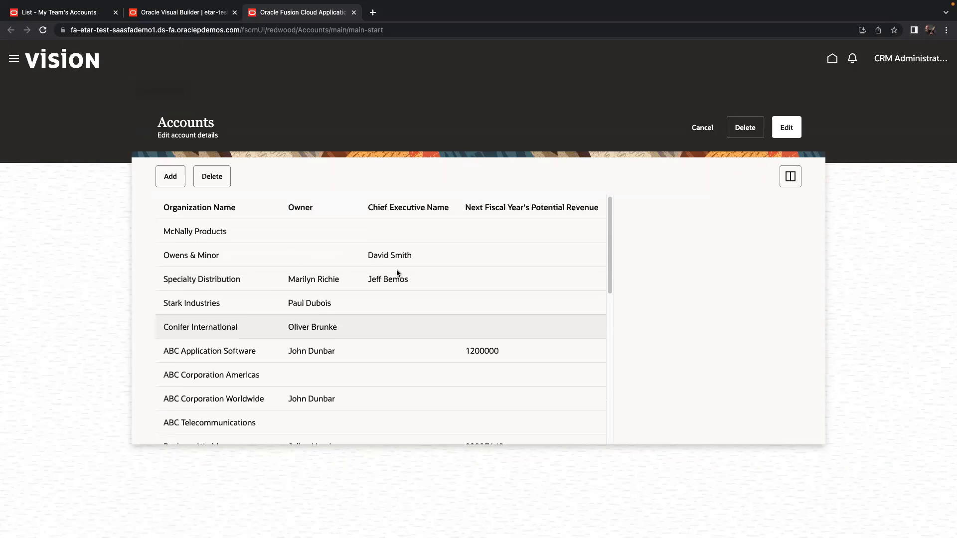
pyautogui.scroll(-6, 397, 272)
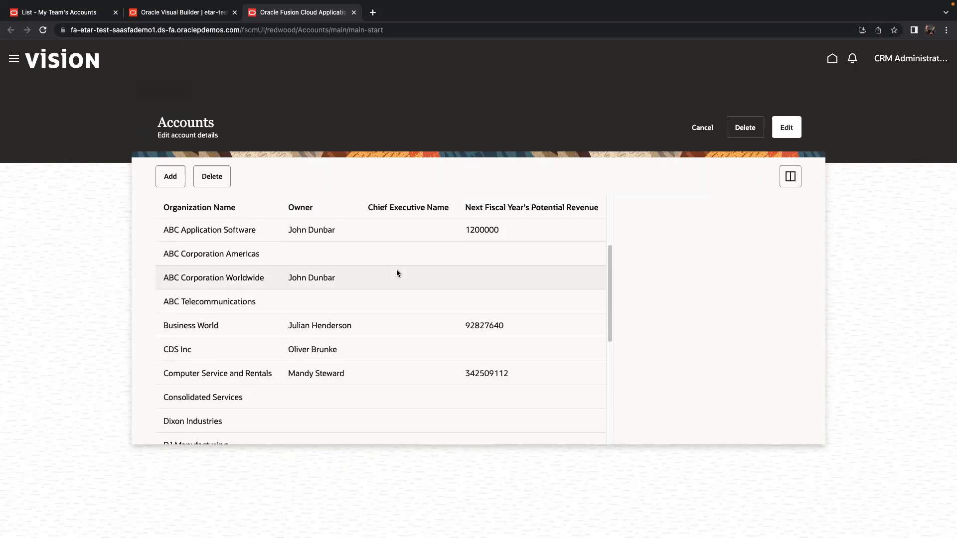
pyautogui.scroll(-3, 397, 272)
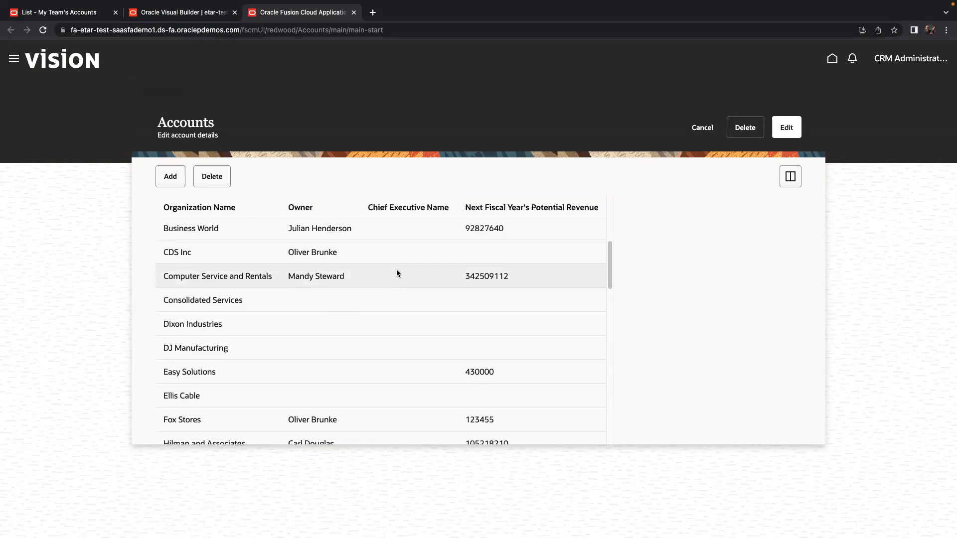
pyautogui.click(371, 327)
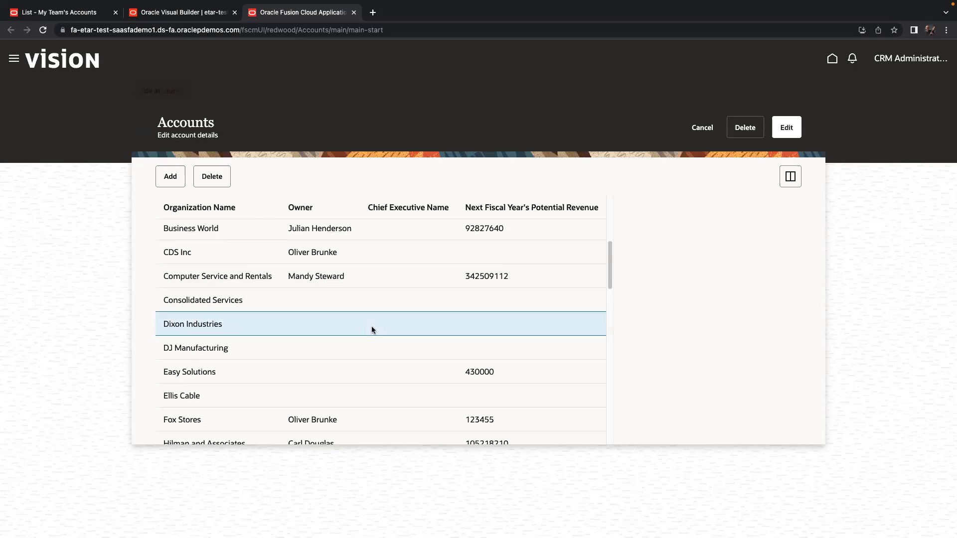
pyautogui.click(787, 129)
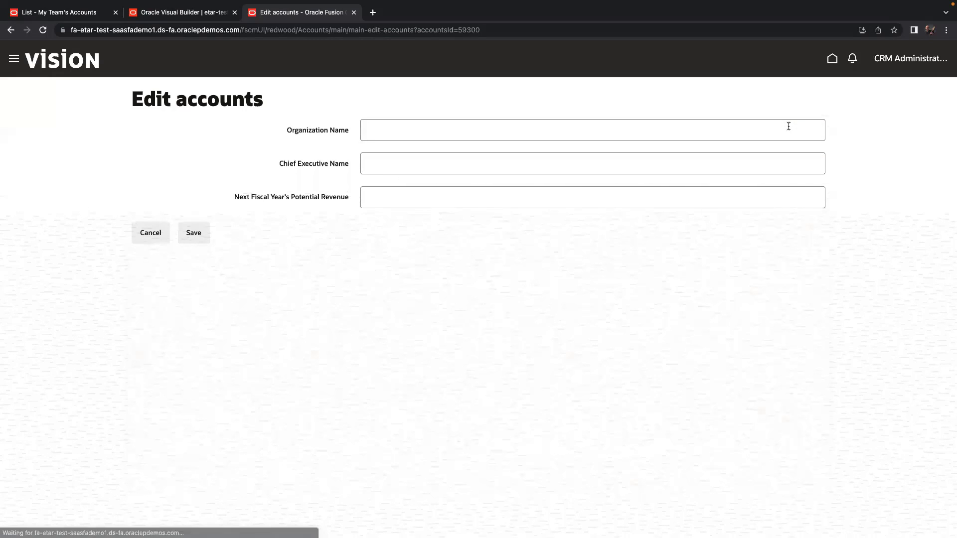
pyautogui.click(477, 164)
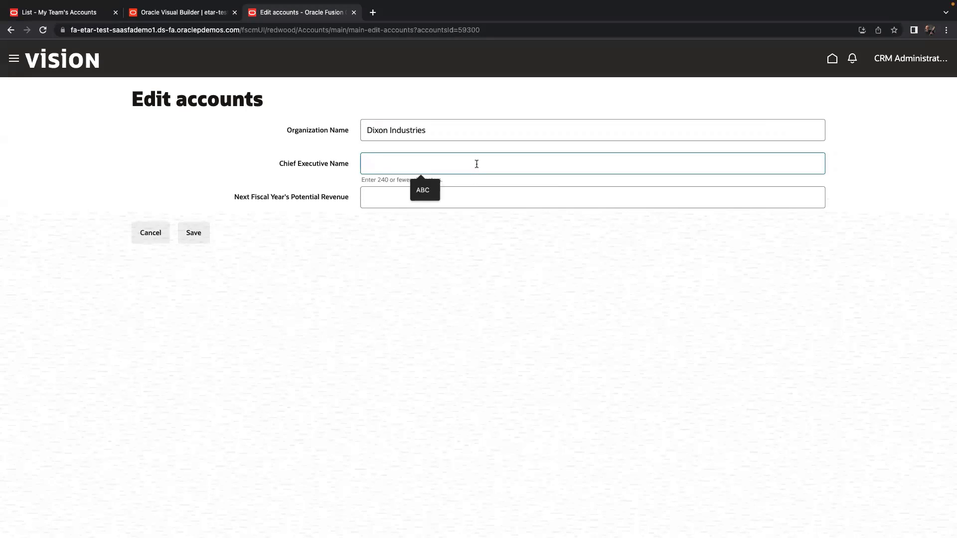
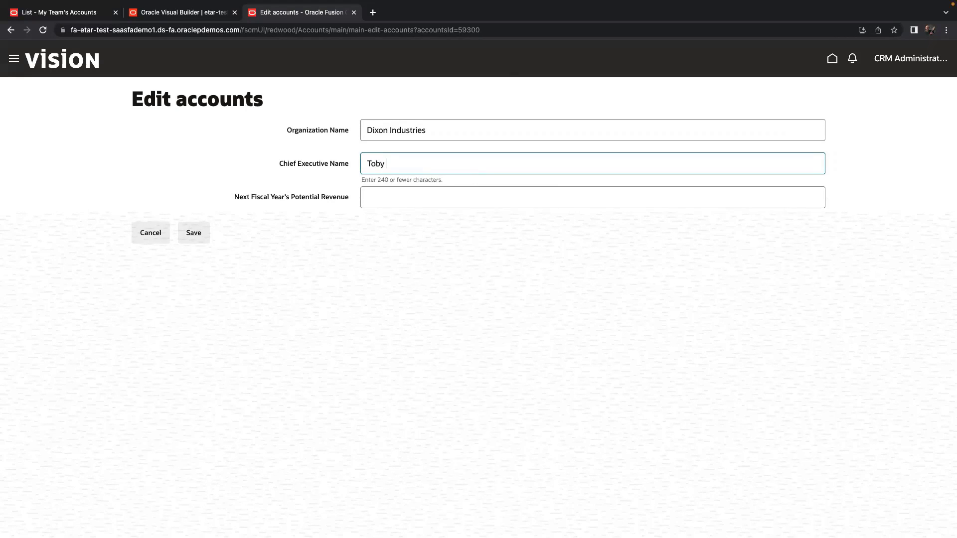
pyautogui.press('Tab')
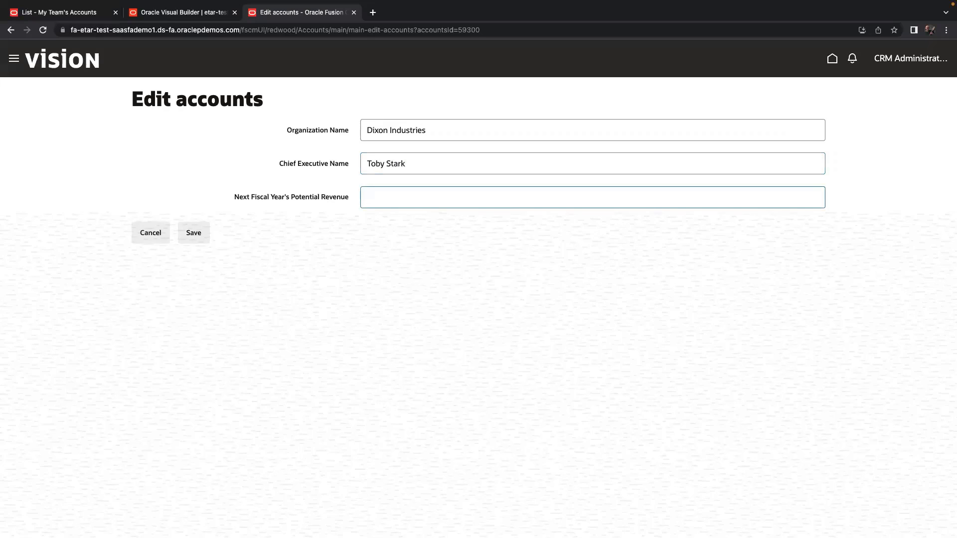
pyautogui.write('1000000')
pyautogui.click(200, 236)
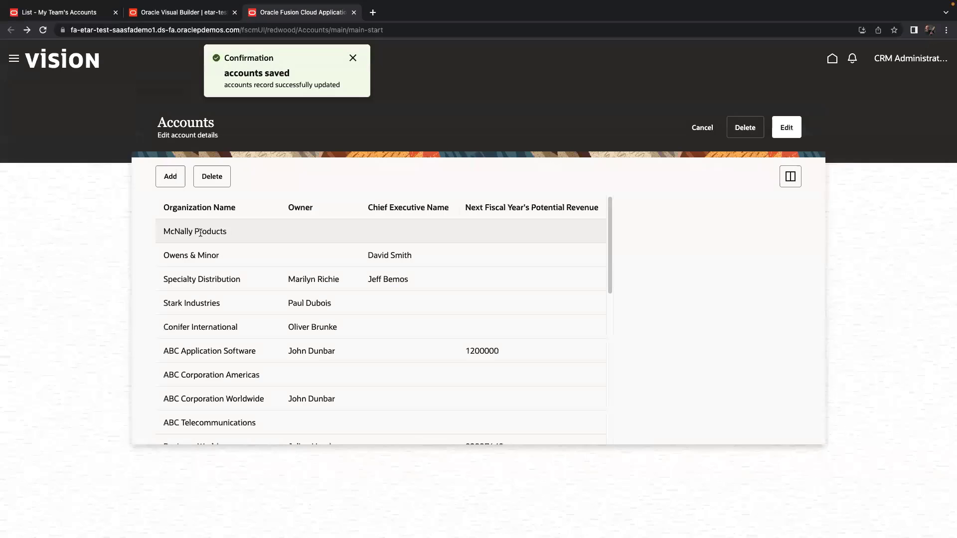
# Review the updated Accounts page and exit the browser's full-screen mode.
pyautogui.scroll(-3, 306, 299)
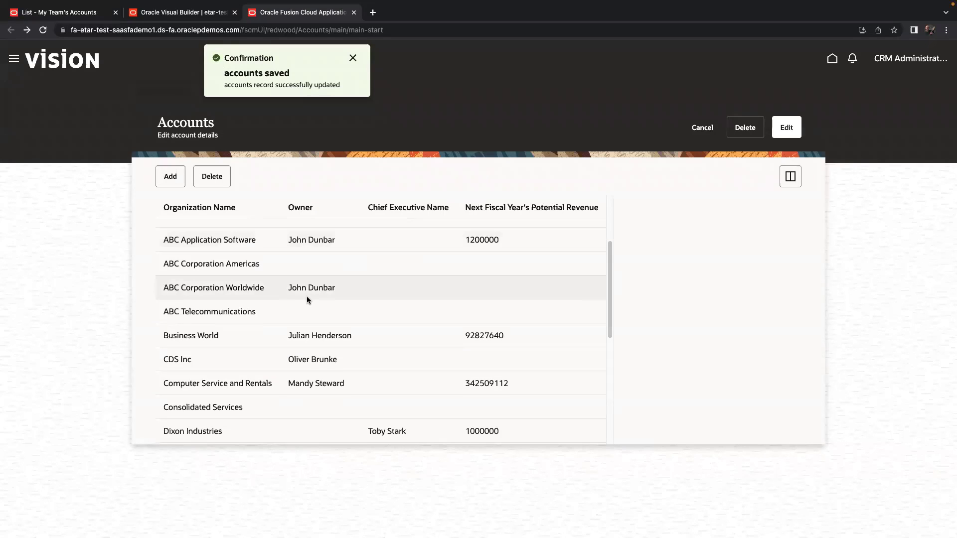
pyautogui.scroll(-1, 306, 298)
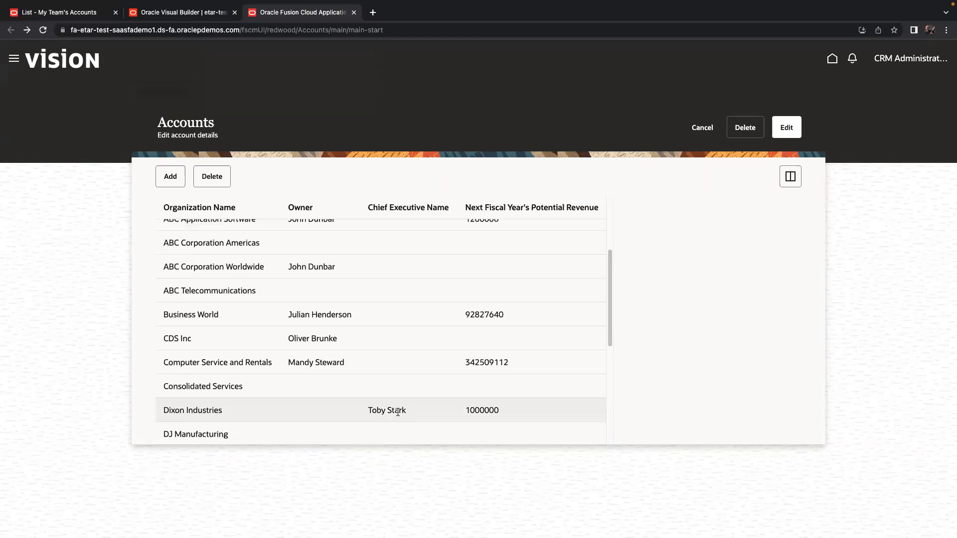
pyautogui.scroll(4, 397, 411)
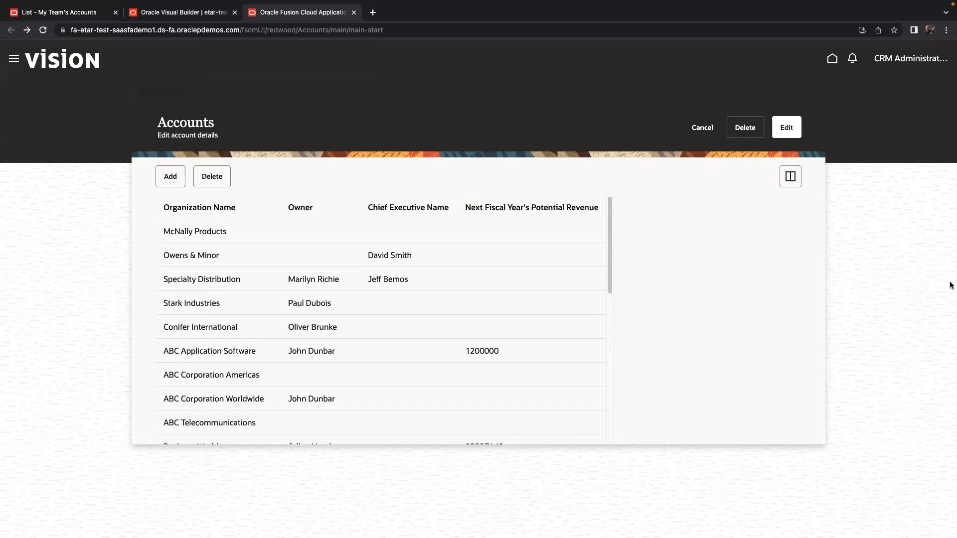
pyautogui.moveTo(70, 4)
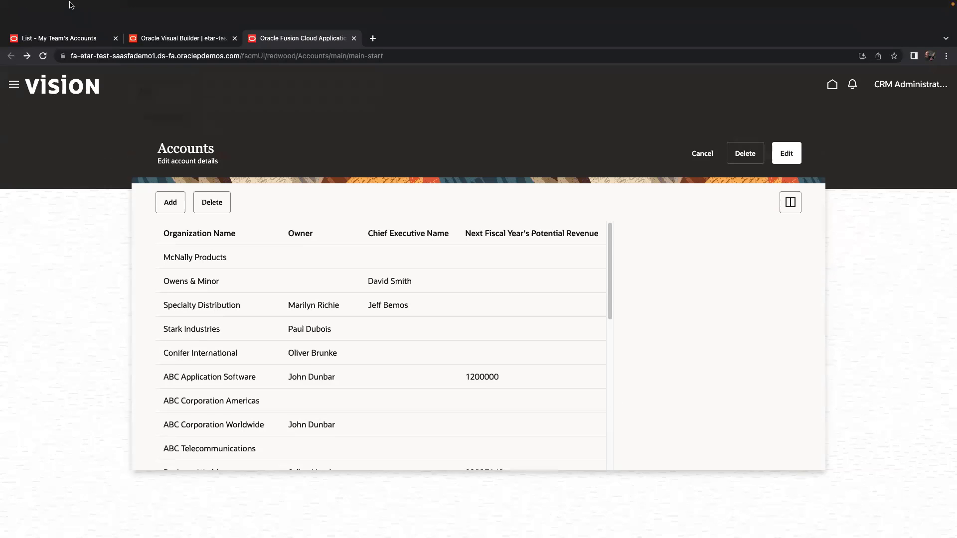
pyautogui.click(34, 18)
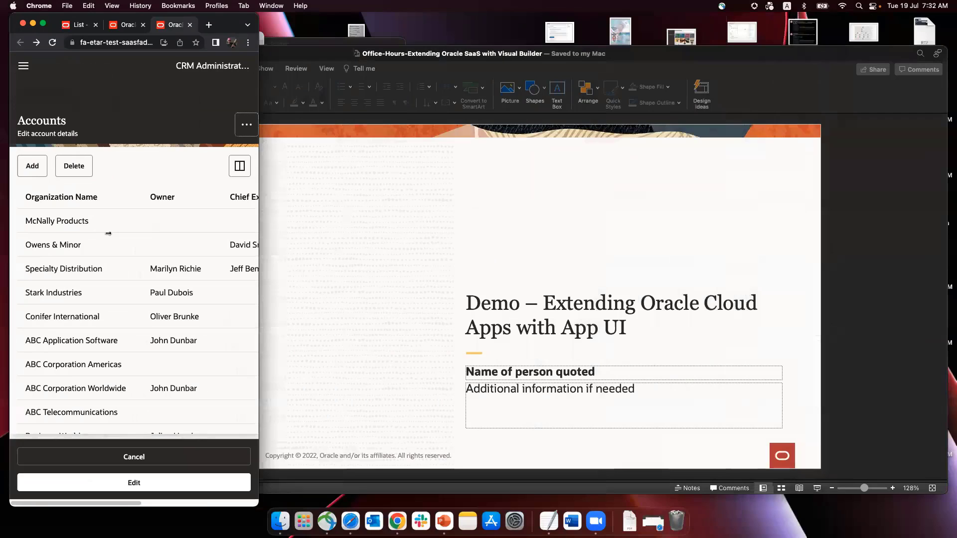
pyautogui.click(250, 125)
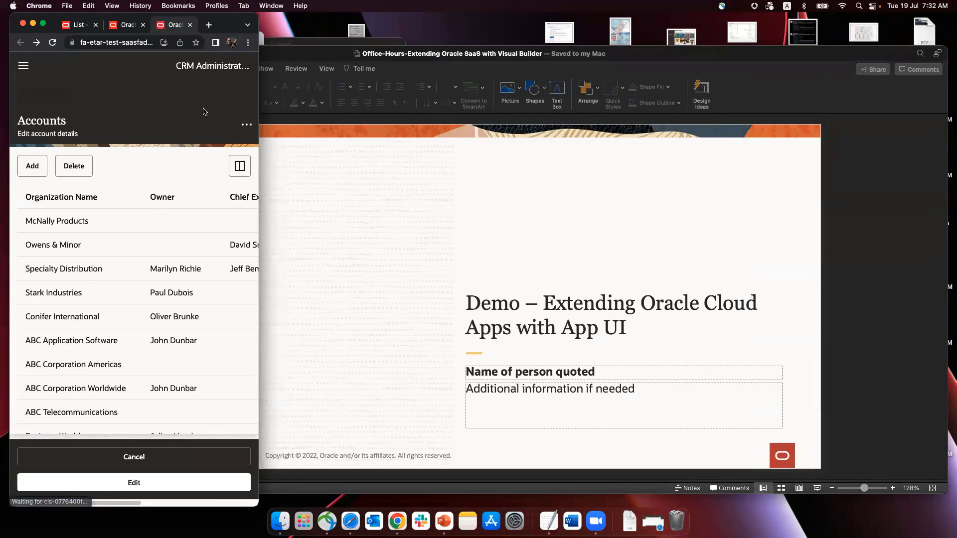
pyautogui.click(247, 125)
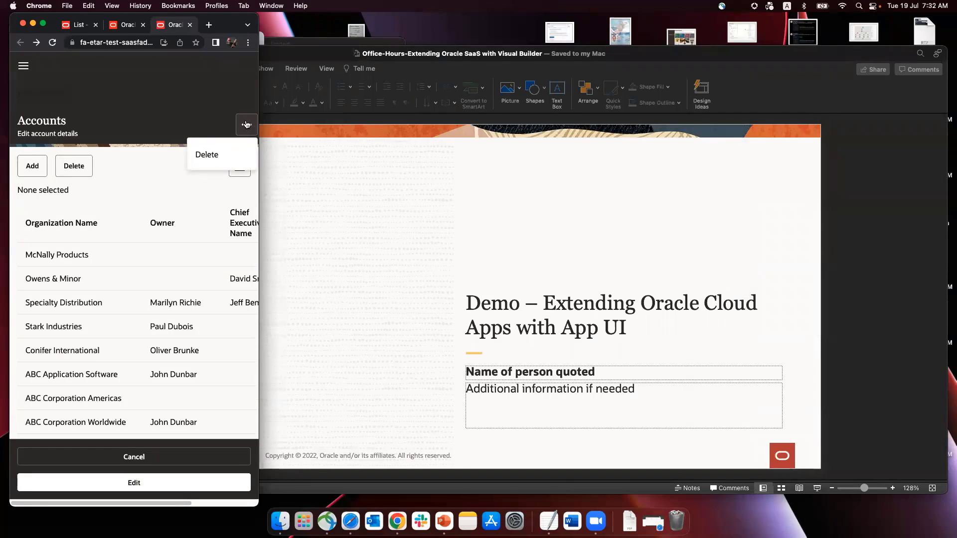
pyautogui.click(217, 112)
pyautogui.click(23, 67)
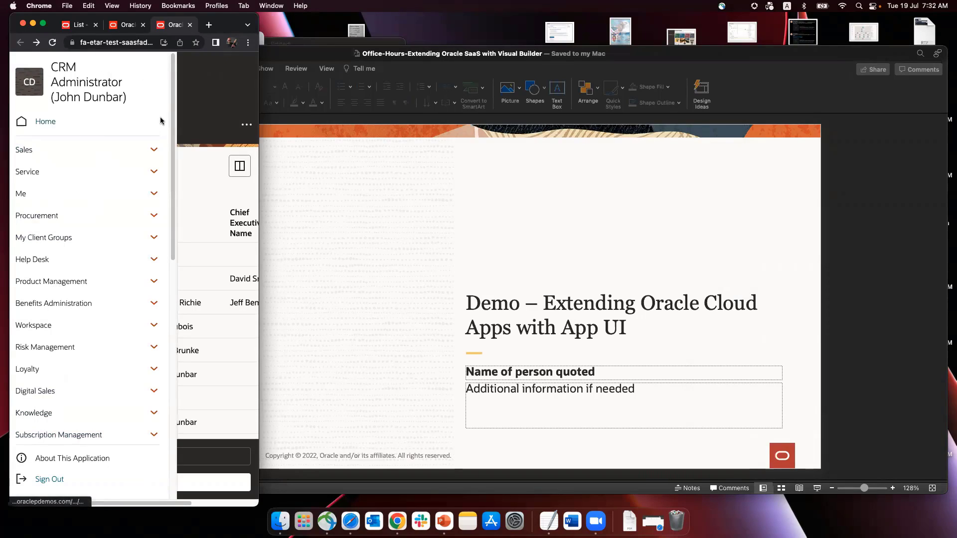
pyautogui.click(200, 101)
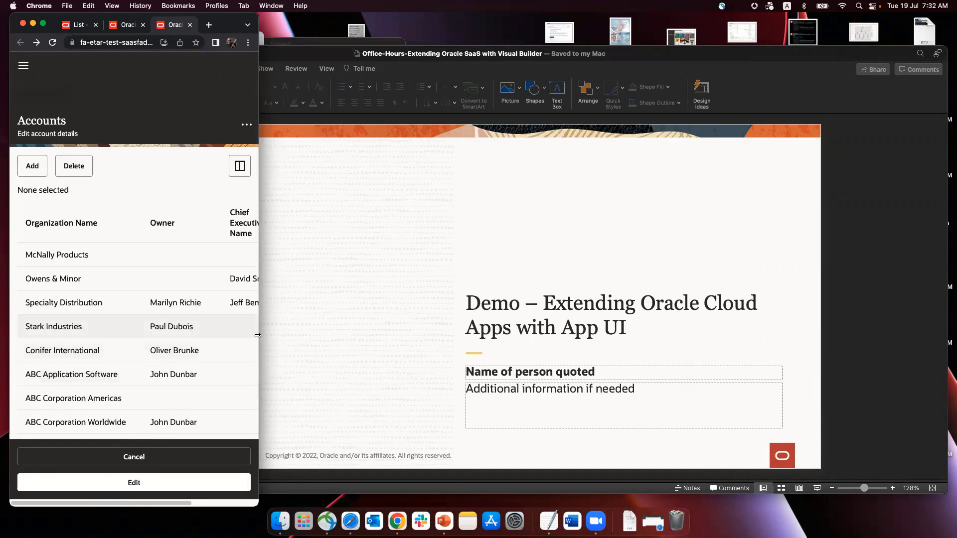
pyautogui.moveTo(258, 335); pyautogui.dragTo(951, 335)
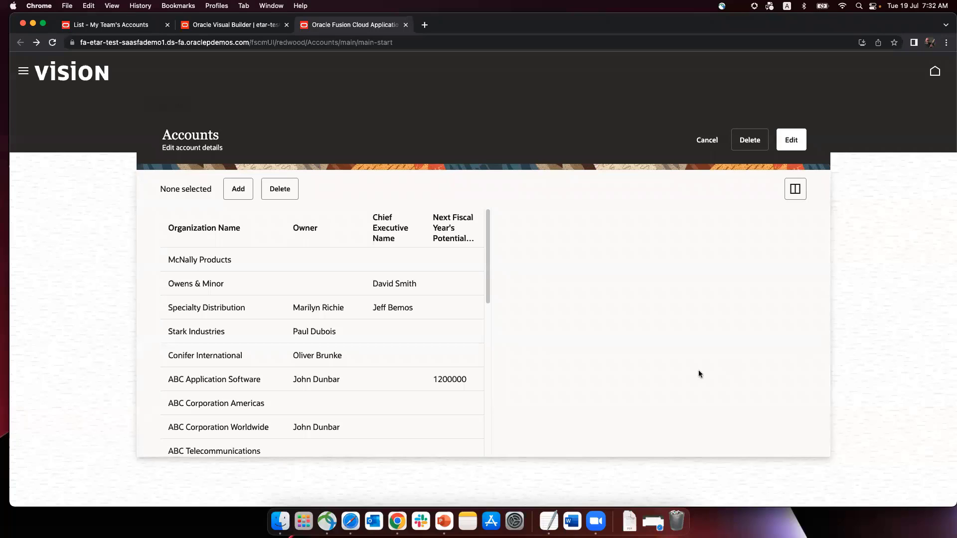
# Present slide 15 in PowerPoint, end the show, and return to the Visual Builder tab.
pyautogui.press('super+Tab')
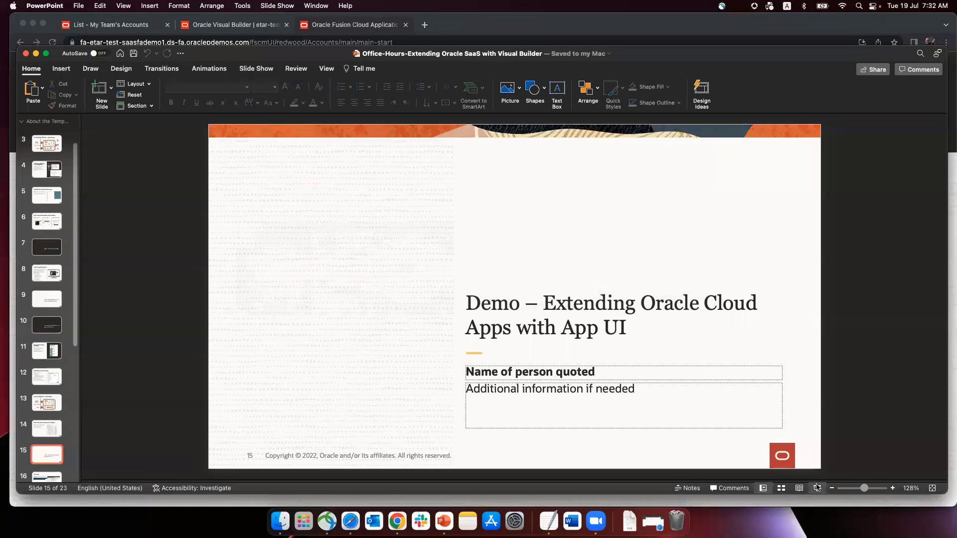
pyautogui.click(818, 487)
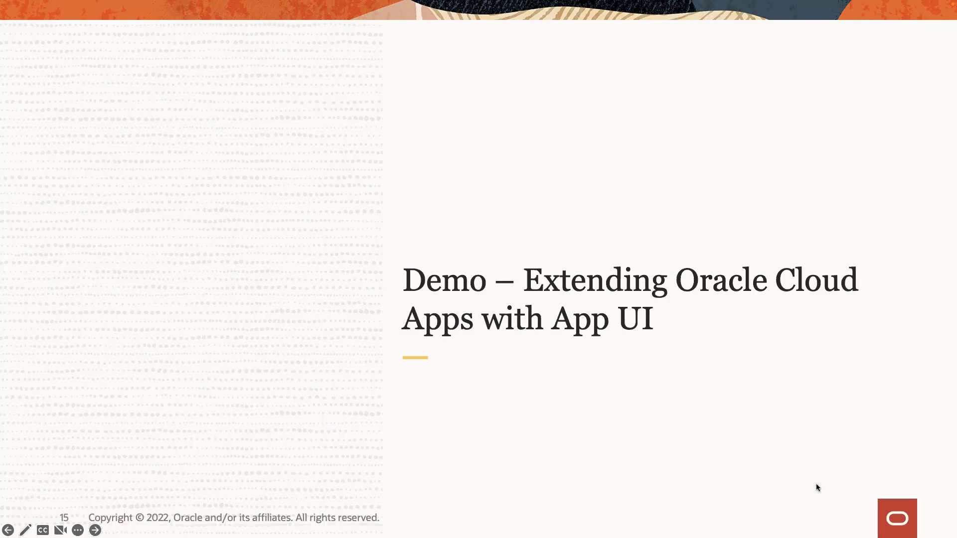
pyautogui.press('Escape')
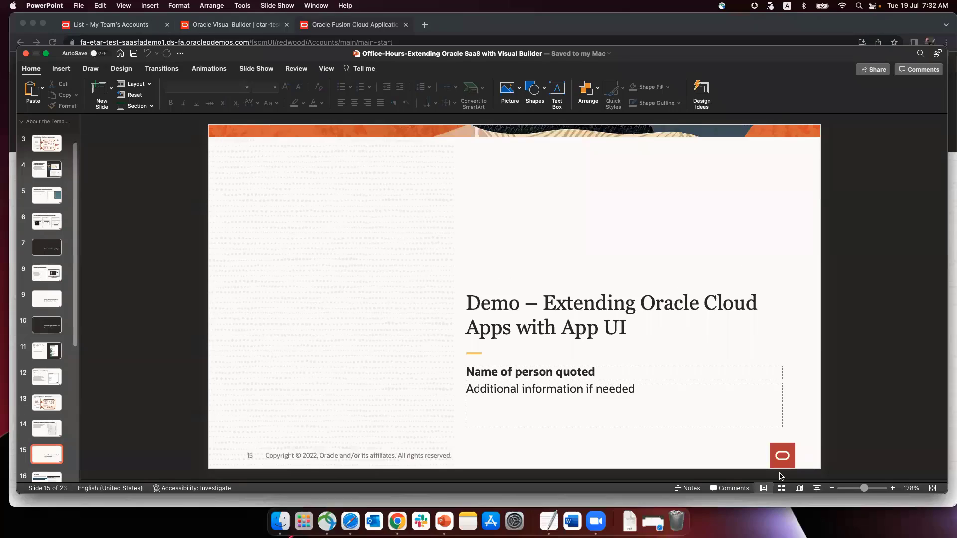
pyautogui.press('super+Tab')
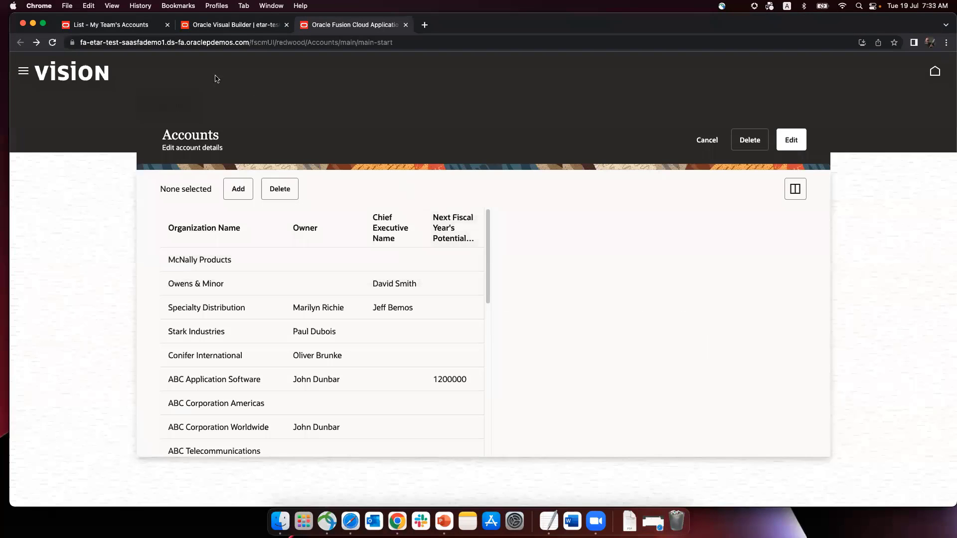
pyautogui.click(217, 26)
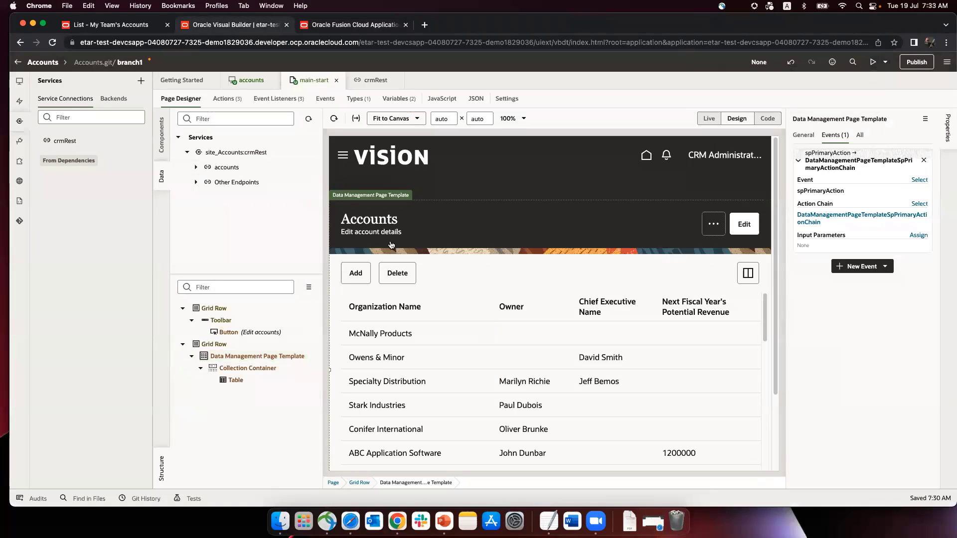
# Start publishing with the commit message 'Accounts app initial version'.
pyautogui.click(915, 63)
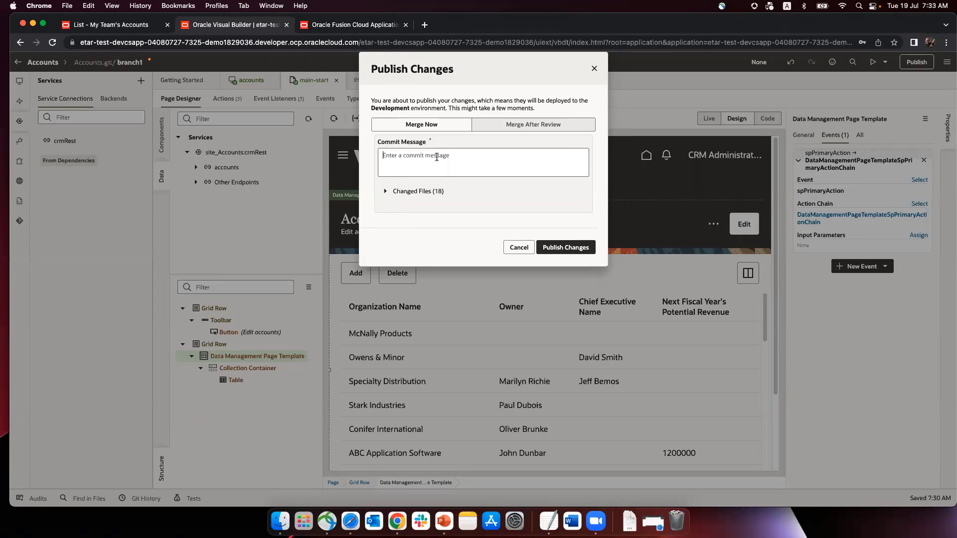
pyautogui.write('Accounts app initial version')
# Submit the publish with the Development deployment user name and password, then close the summary.
pyautogui.click(572, 248)
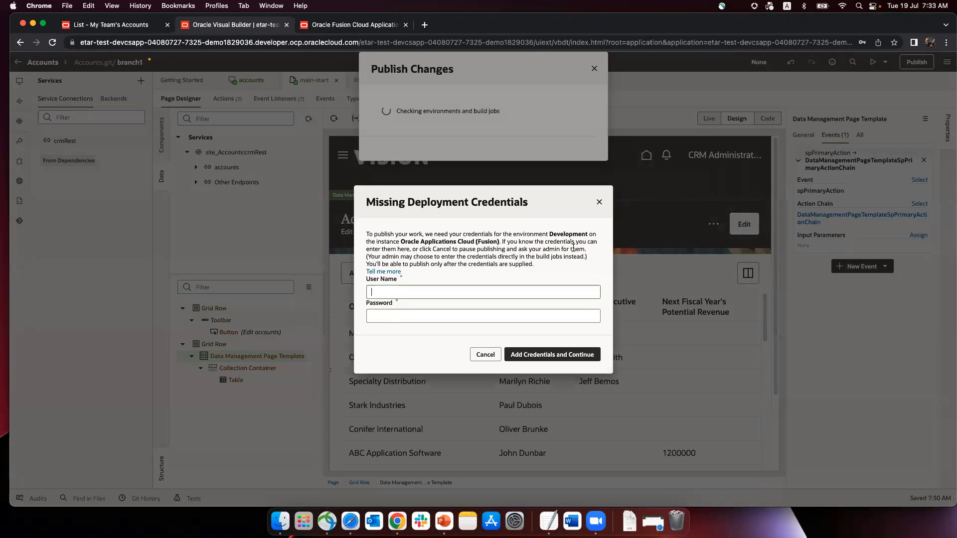
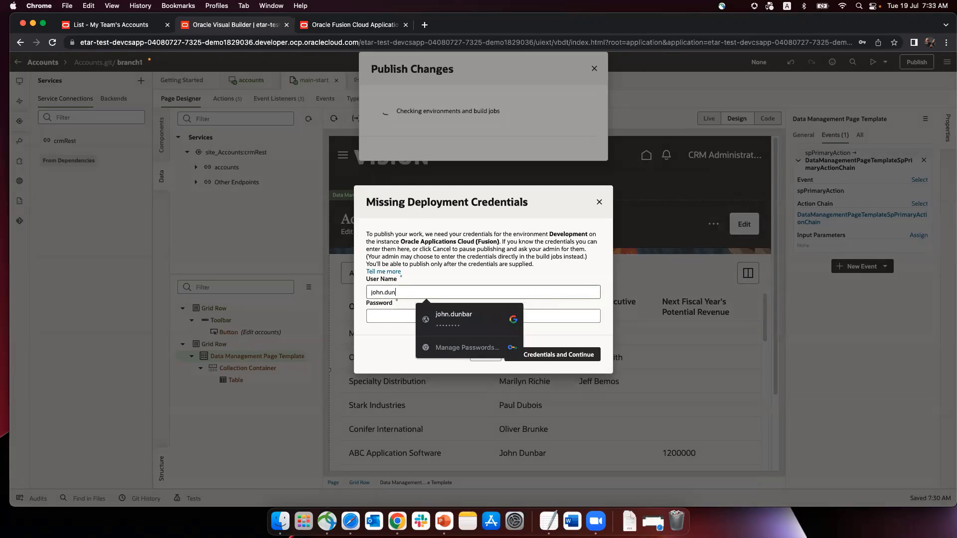
pyautogui.press('Tab')
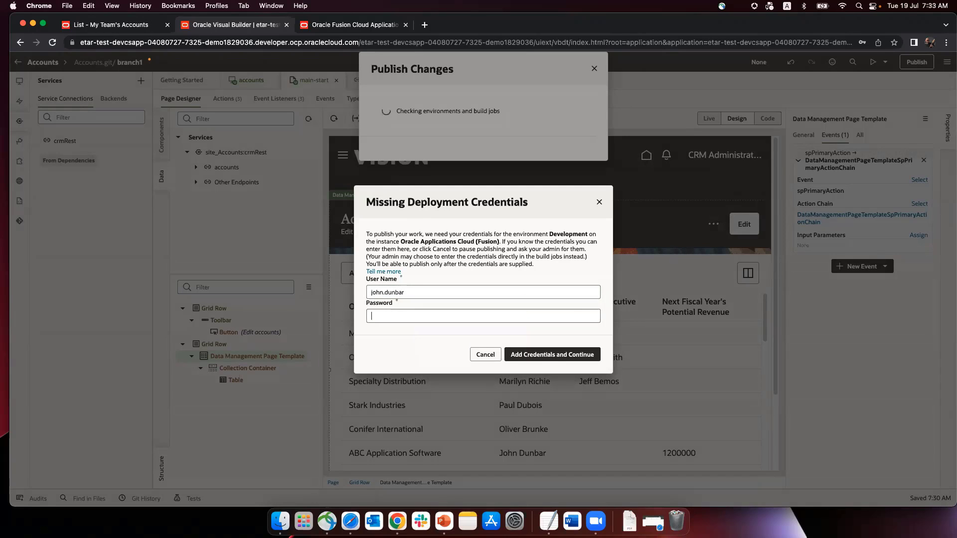
pyautogui.write('********')
pyautogui.click(558, 353)
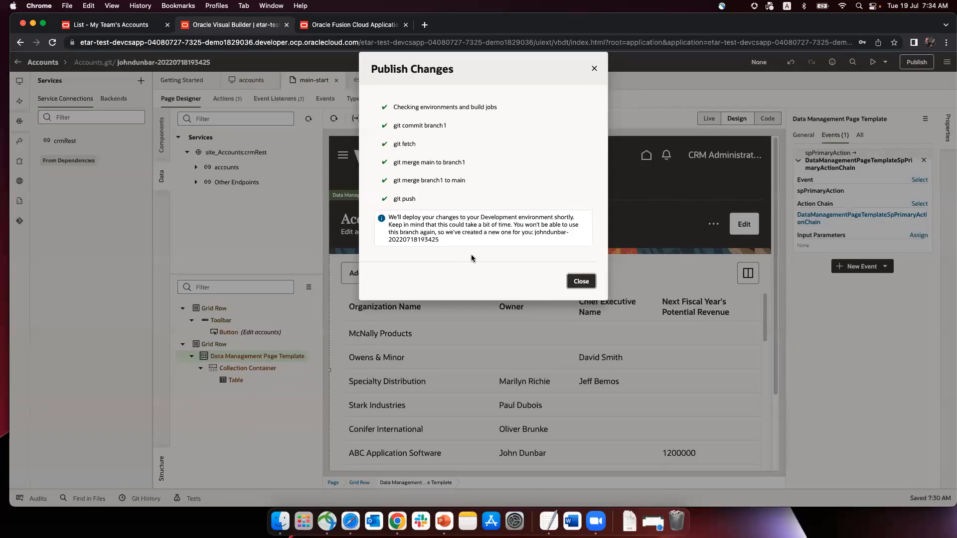
pyautogui.click(595, 71)
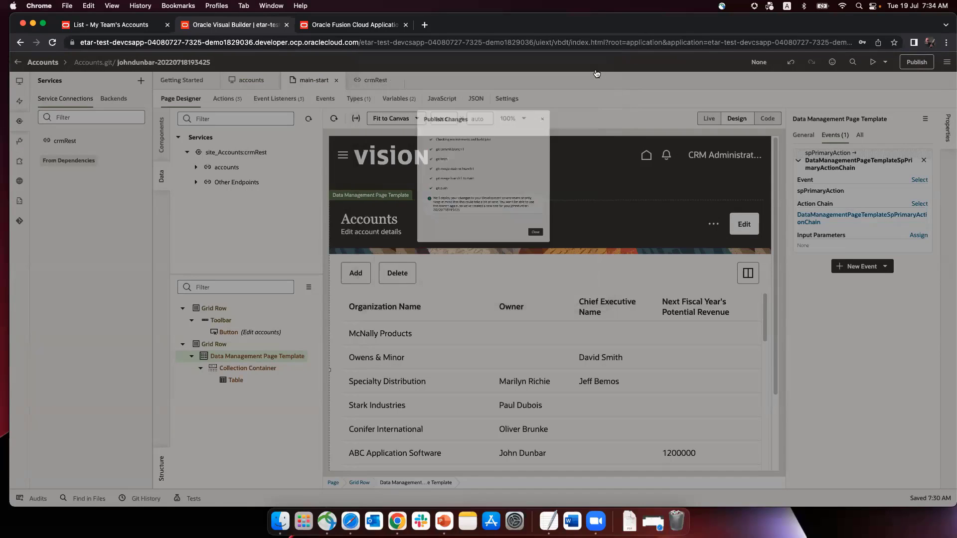
# Check the Build Queue and Pipelines, then open the Accounts-Deploy job configuration.
pyautogui.click(18, 63)
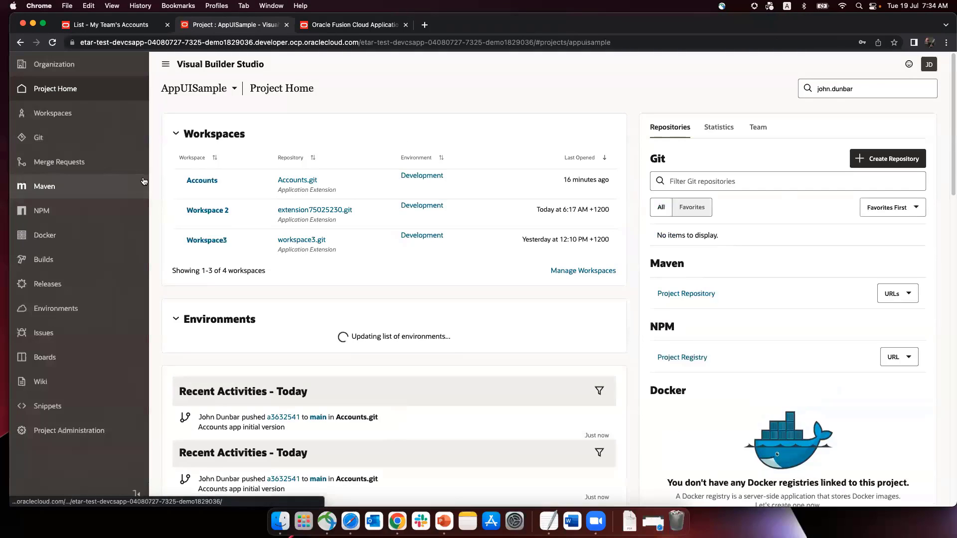
pyautogui.click(53, 263)
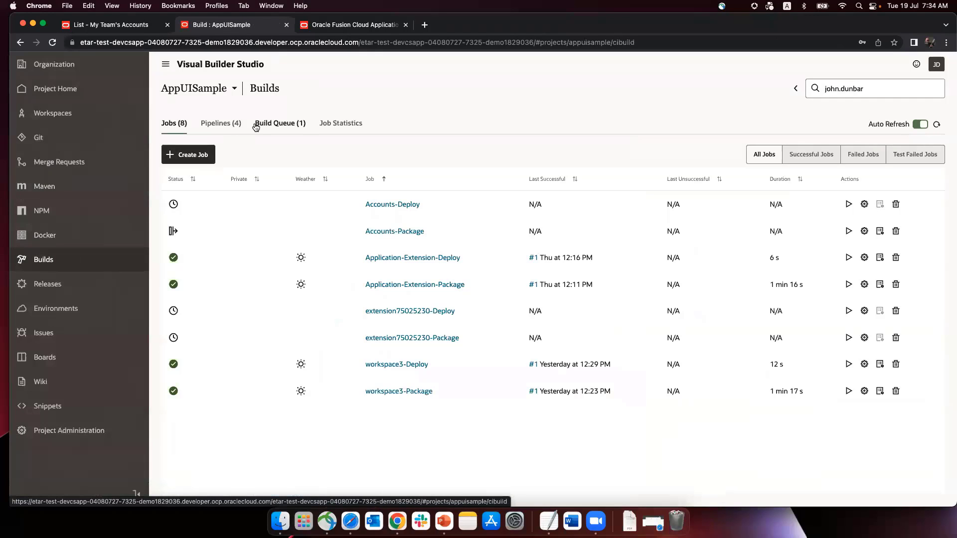
pyautogui.click(258, 124)
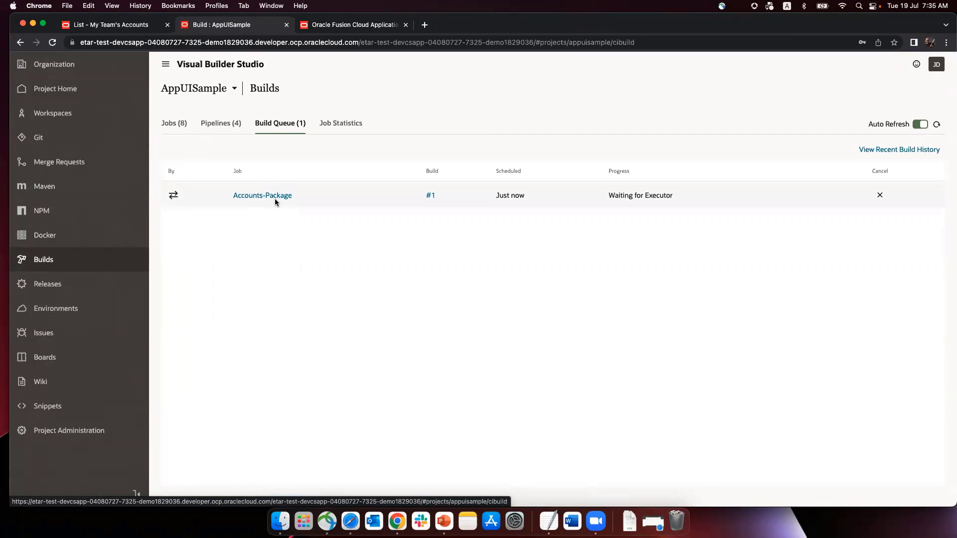
pyautogui.click(230, 125)
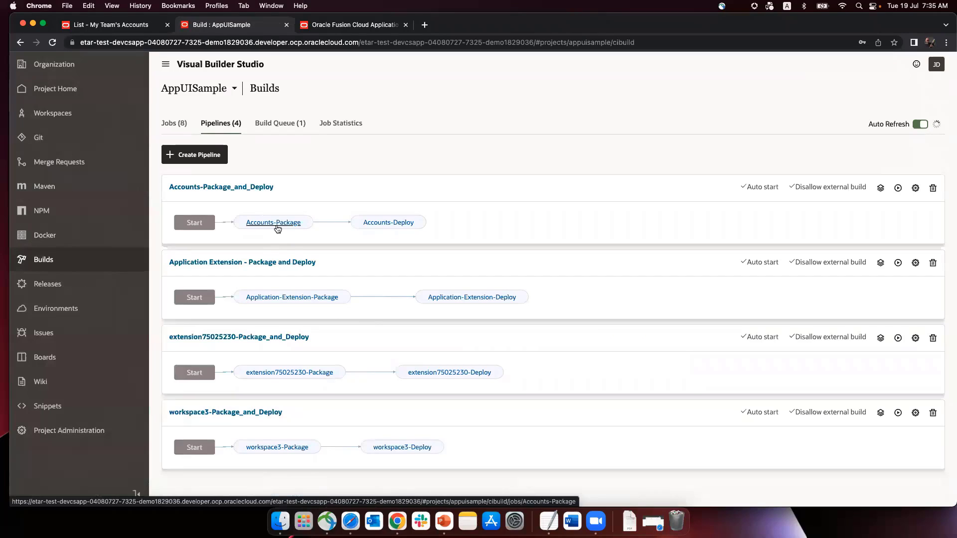
pyautogui.click(407, 224)
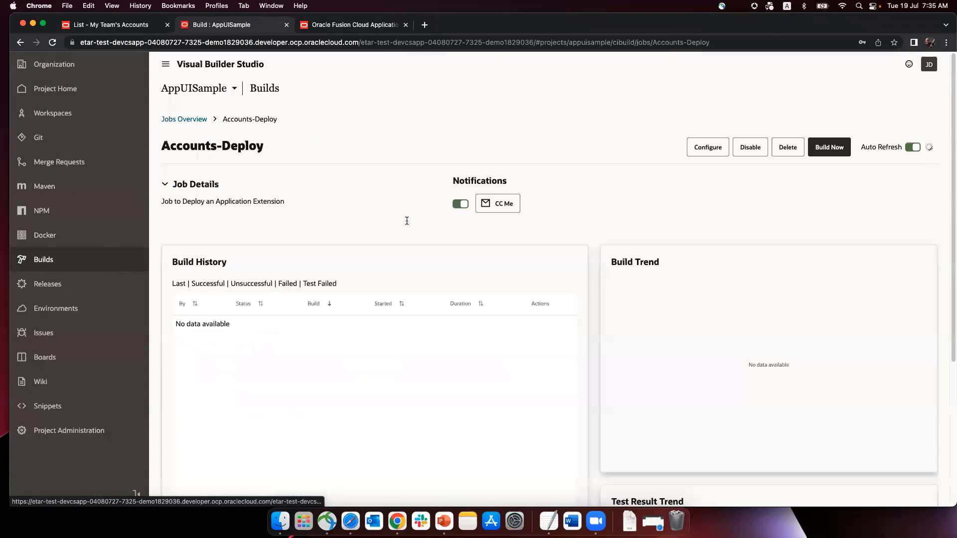
pyautogui.click(704, 148)
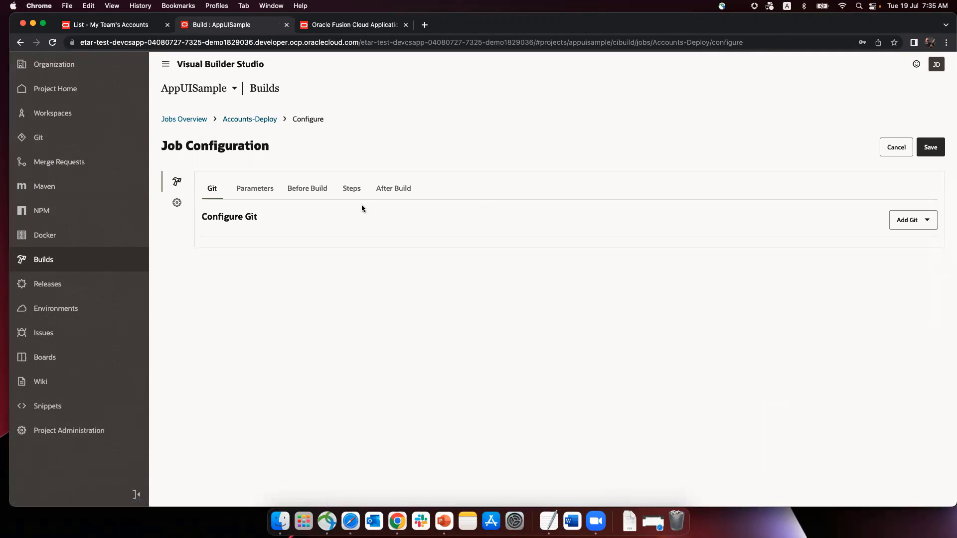
# View the Accounts-Deploy job's build steps and browse the step types that can be added.
pyautogui.click(351, 189)
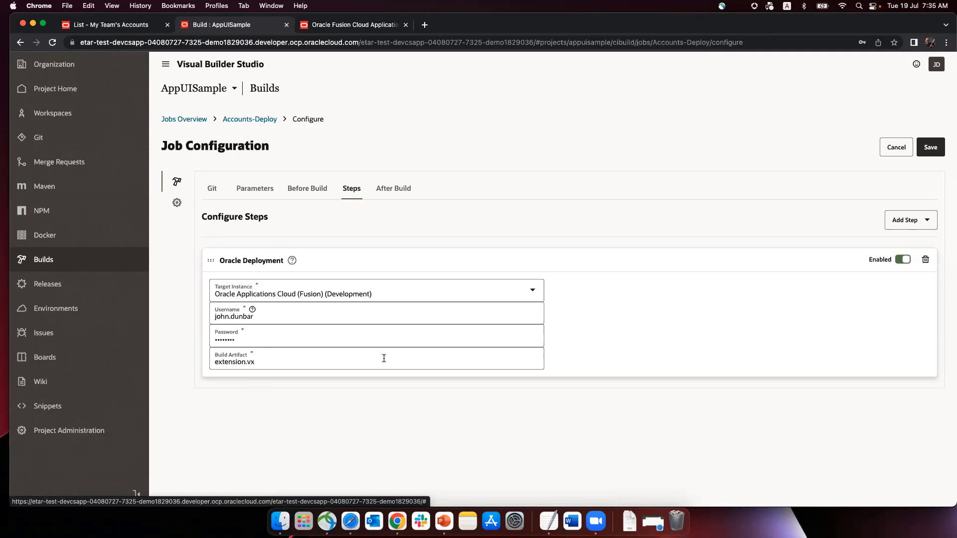
pyautogui.click(905, 220)
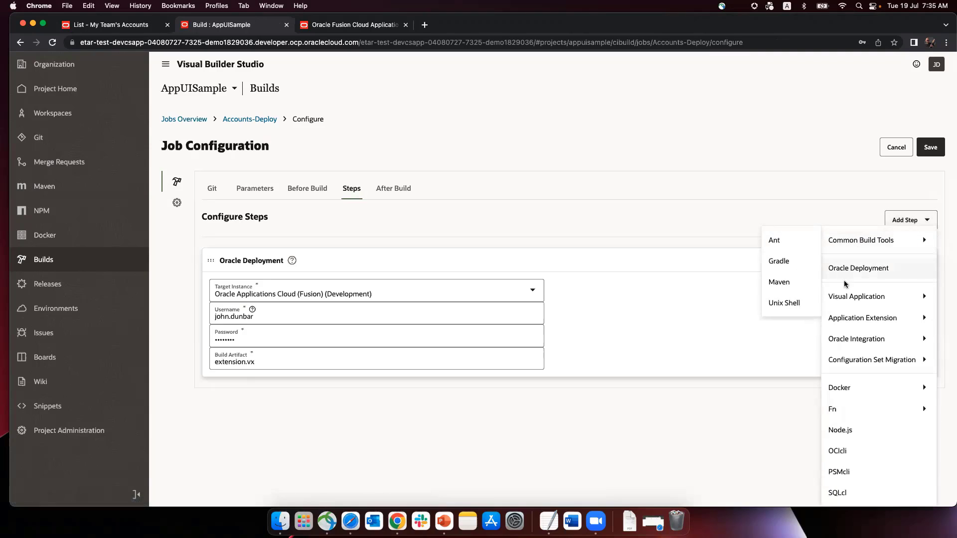
pyautogui.moveTo(847, 319)
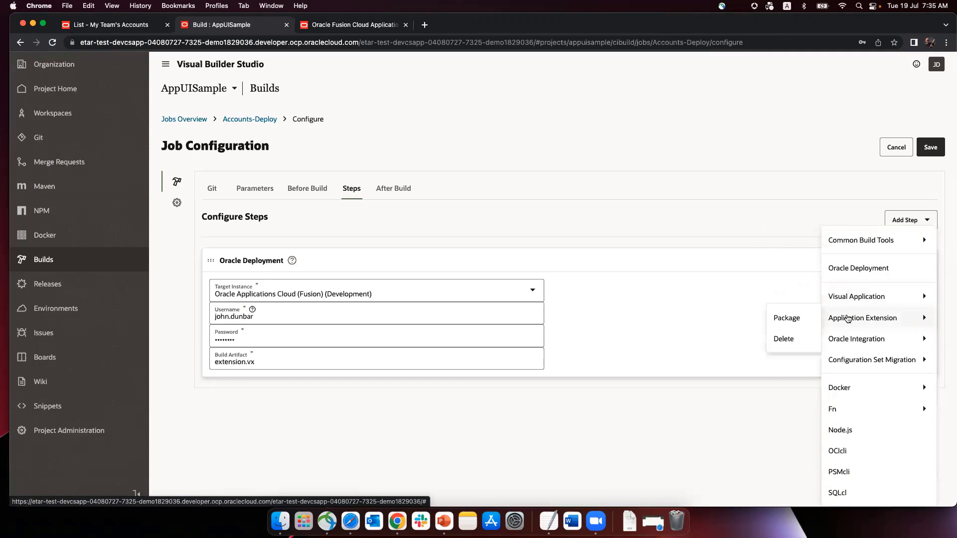
pyautogui.click(731, 180)
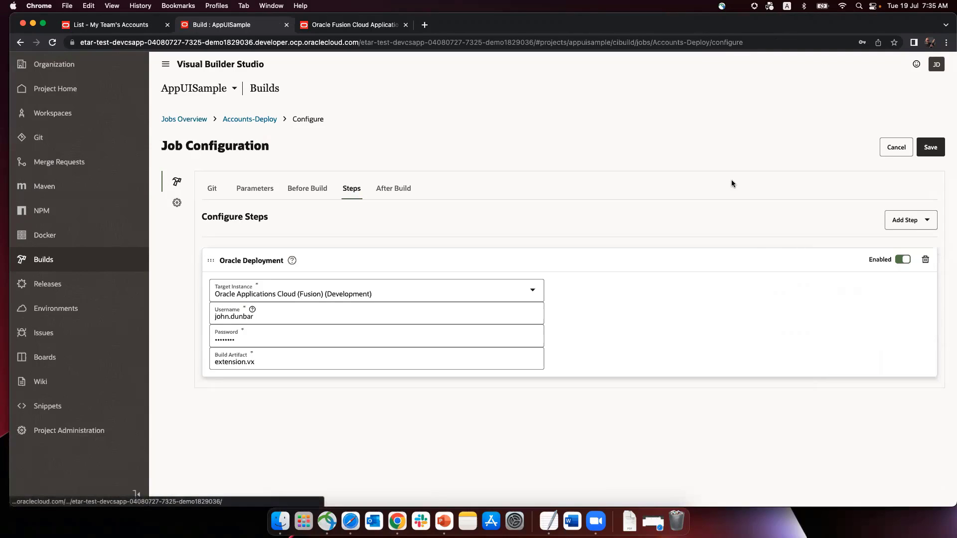
pyautogui.click(911, 220)
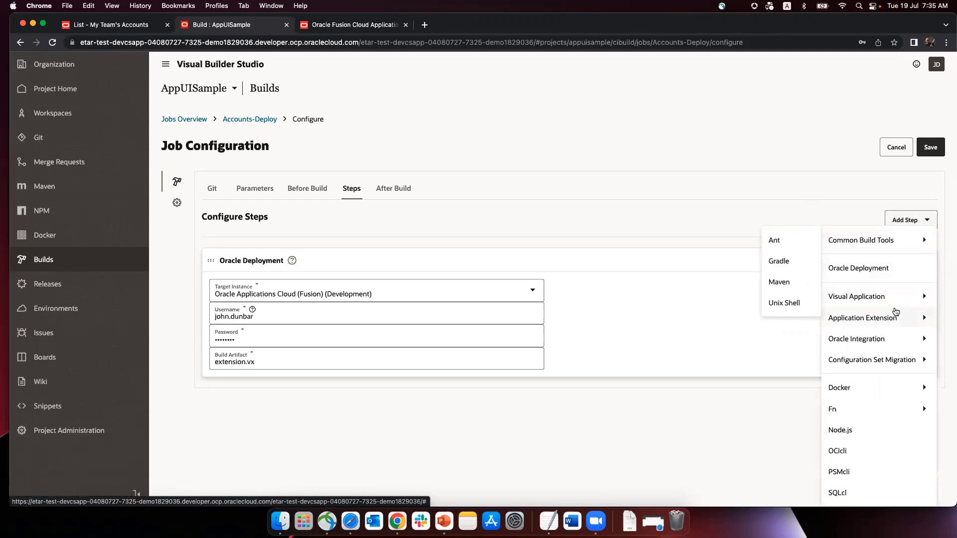
pyautogui.moveTo(894, 320)
pyautogui.moveTo(891, 291)
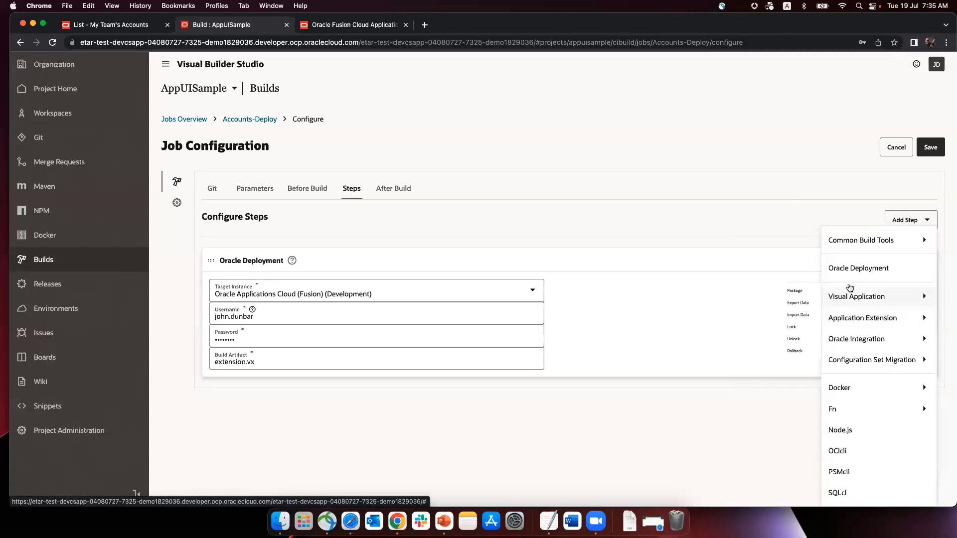
# Add an extra Oracle Deployment step, check its available targets, then remove it.
pyautogui.click(855, 269)
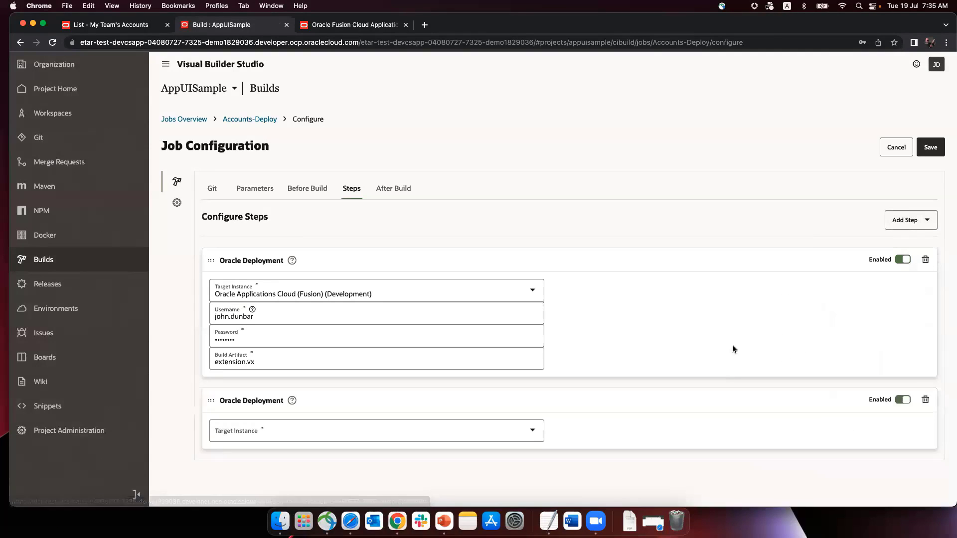
pyautogui.click(466, 428)
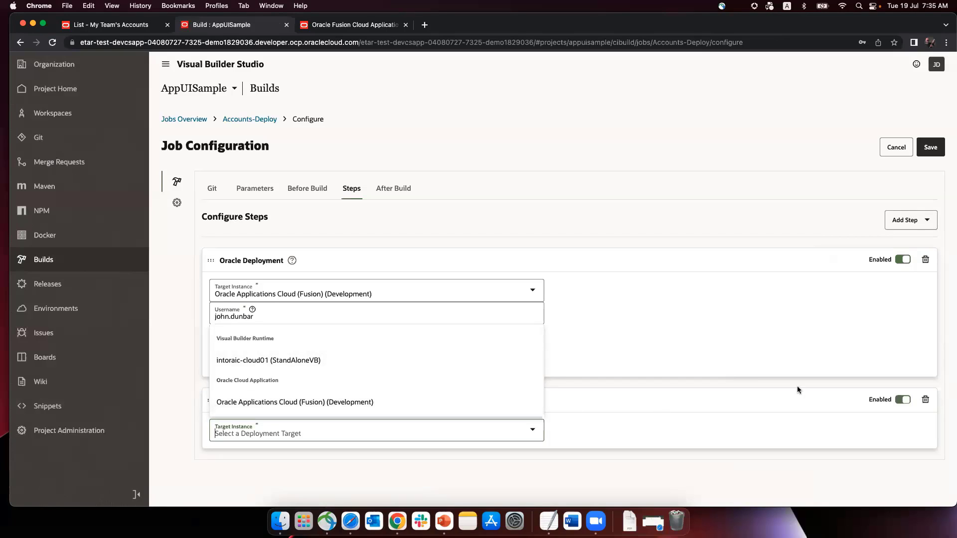
pyautogui.click(926, 400)
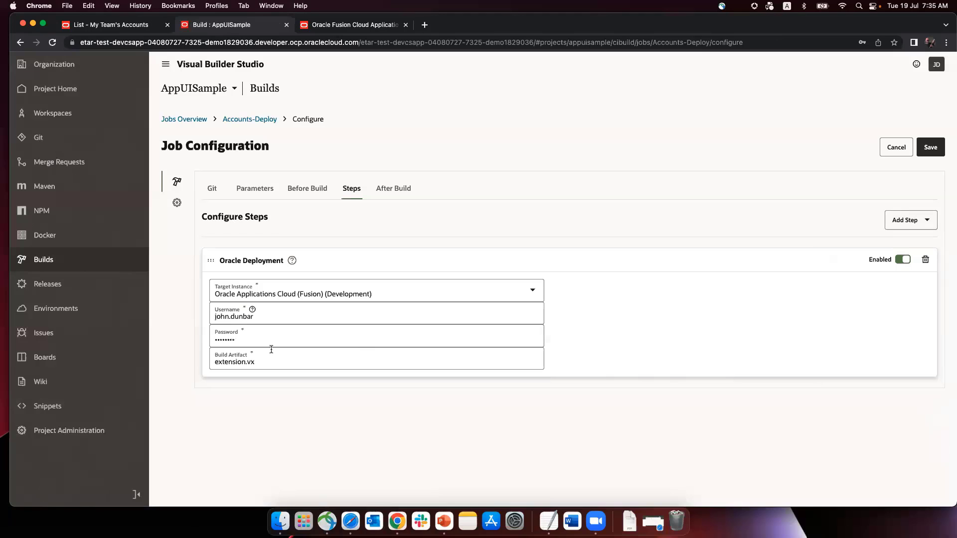
# Leave the job configuration without saving, return to the pipelines list, and switch to PowerPoint.
pyautogui.click(192, 120)
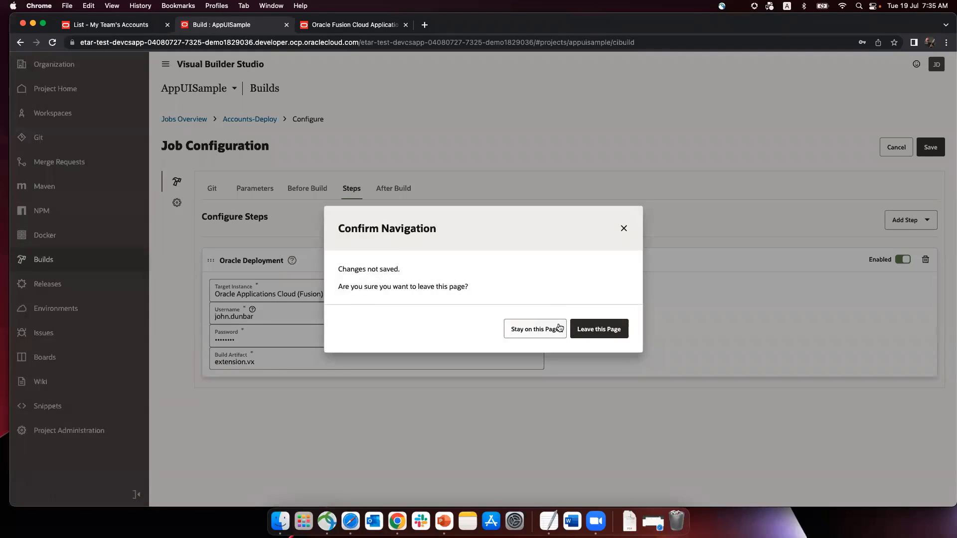
pyautogui.click(605, 329)
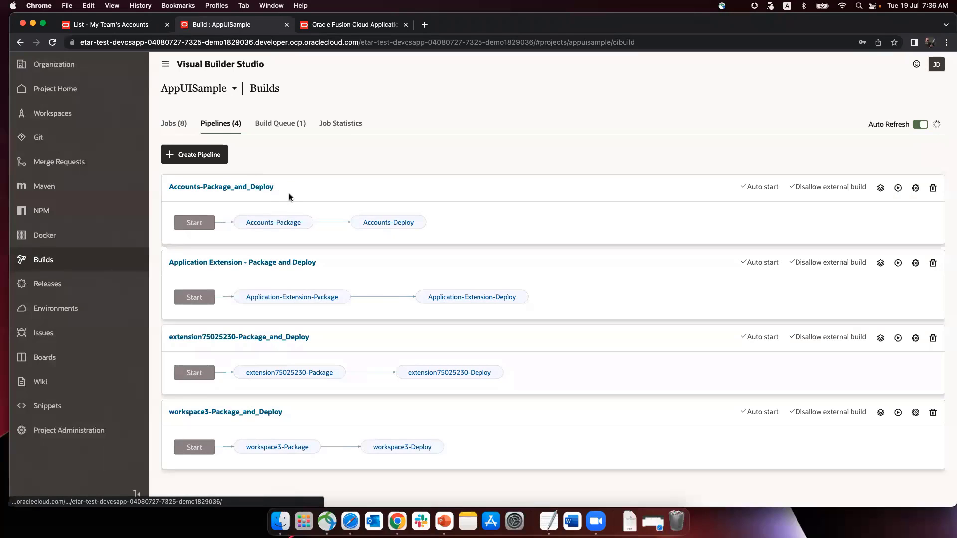
pyautogui.click(281, 125)
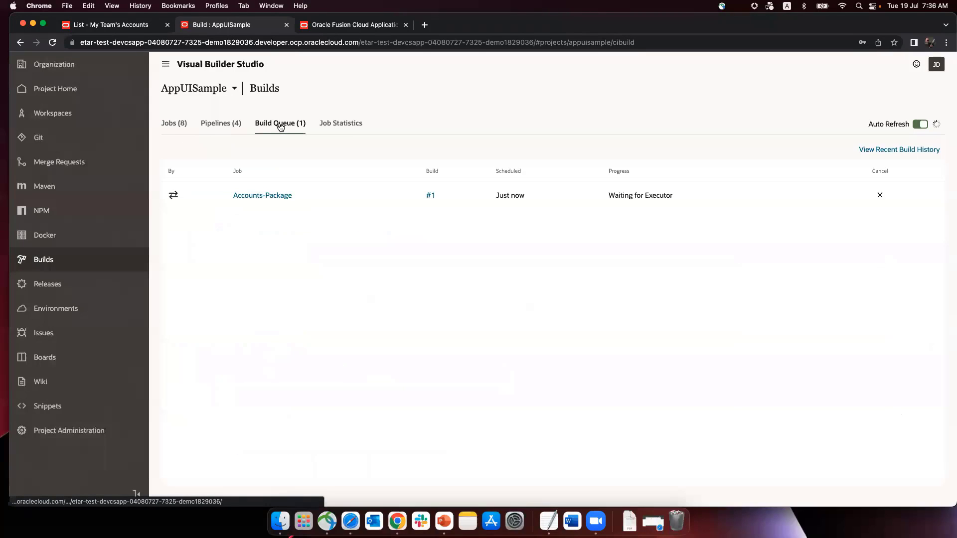
pyautogui.click(214, 127)
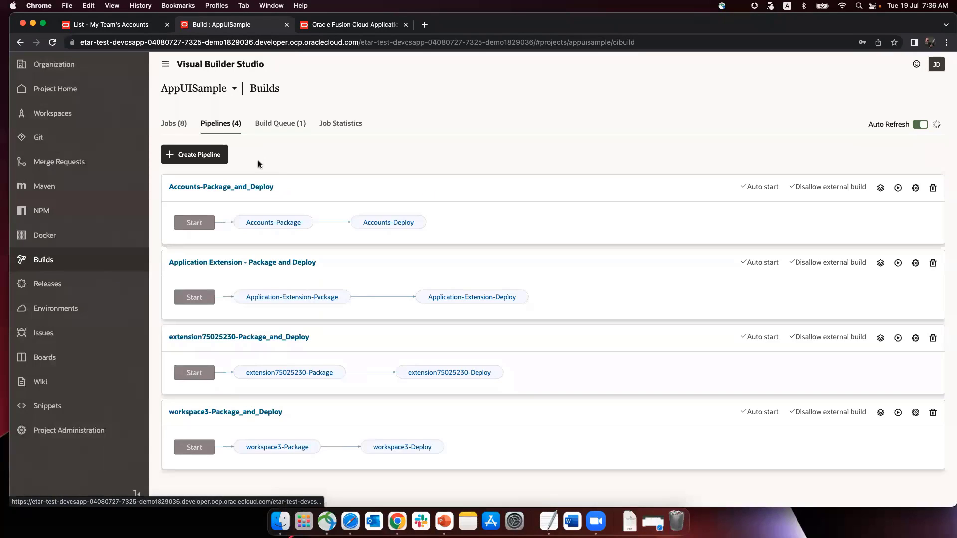
pyautogui.press('super+Tab')
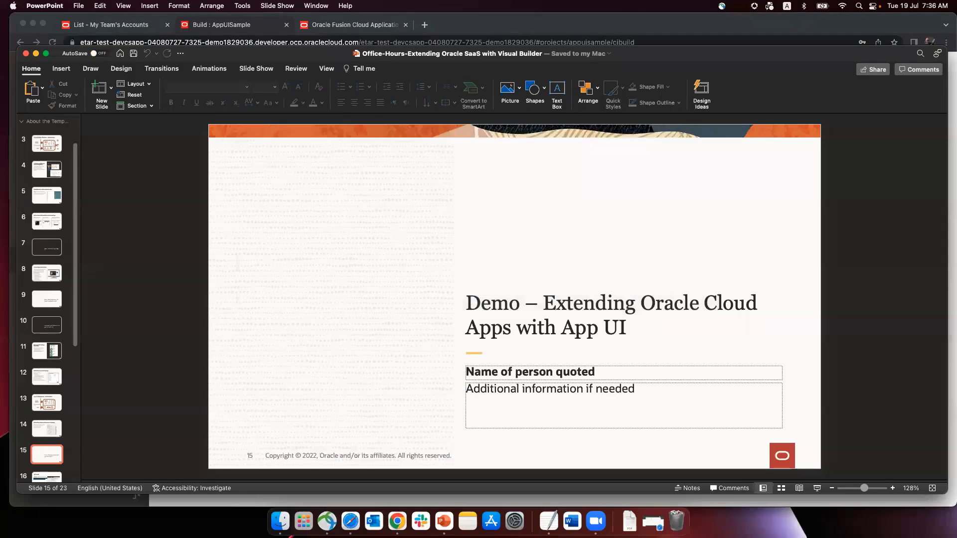
# Run the slide show from slide 15 through 'Try It Yourself' to slide 17, 'Beyond App UI'.
pyautogui.click(818, 489)
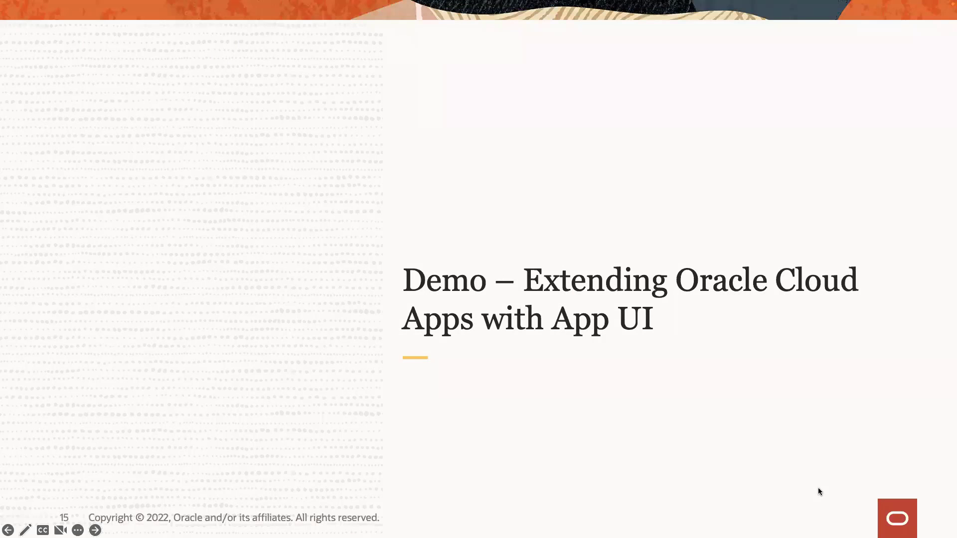
pyautogui.press('Right')
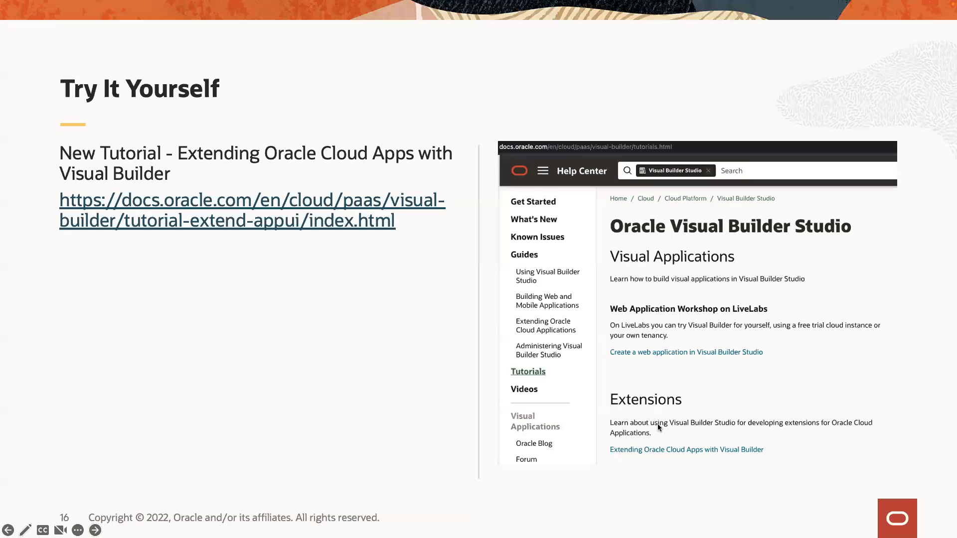
pyautogui.press('Right')
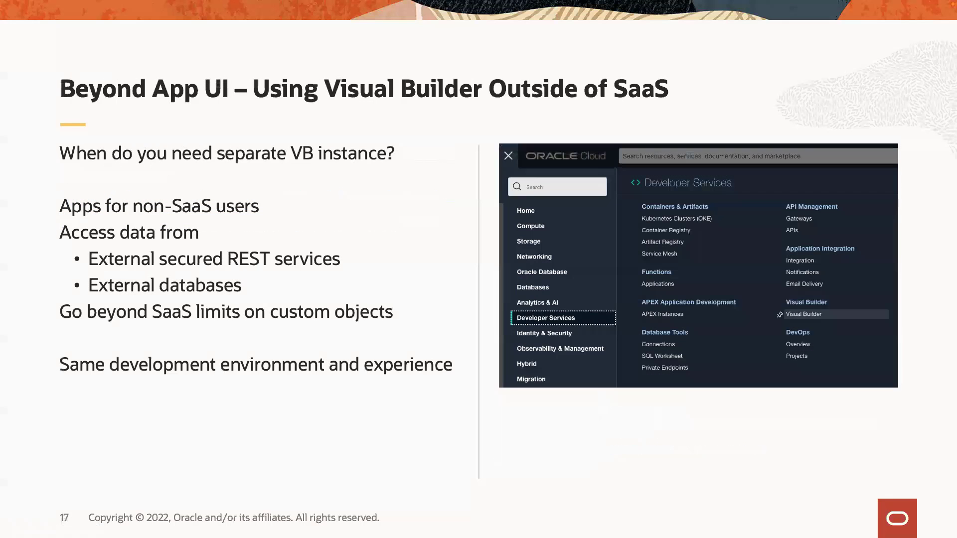